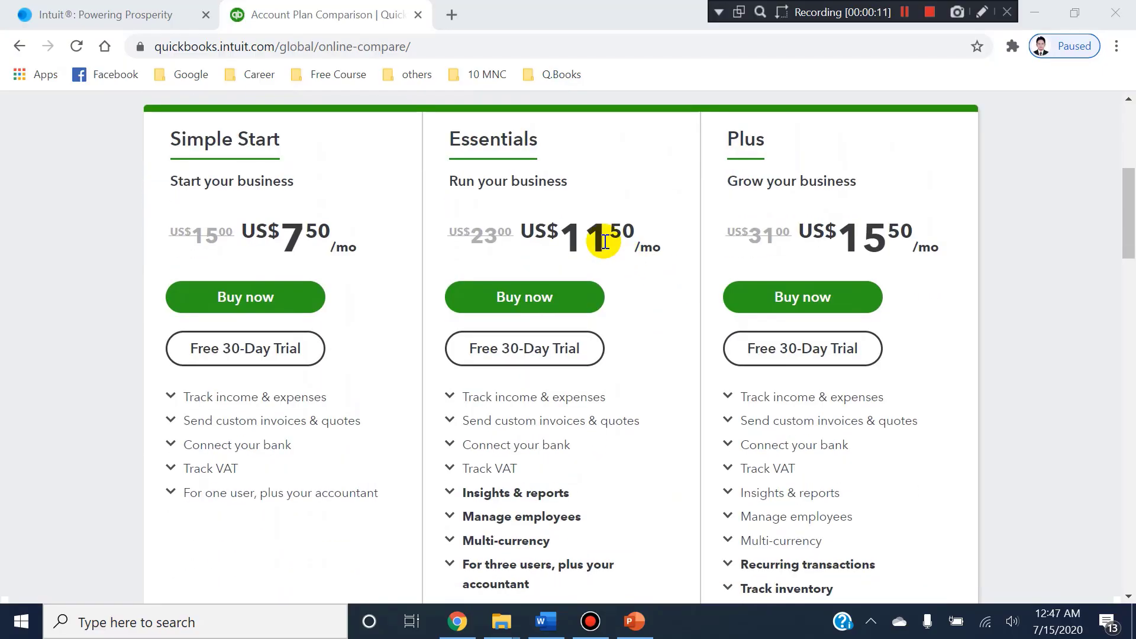
scroll(598, 236, "down", 1)
Start the free 30-day trial sign-up for the QuickBooks Online Essentials plan.
left_click(565, 260)
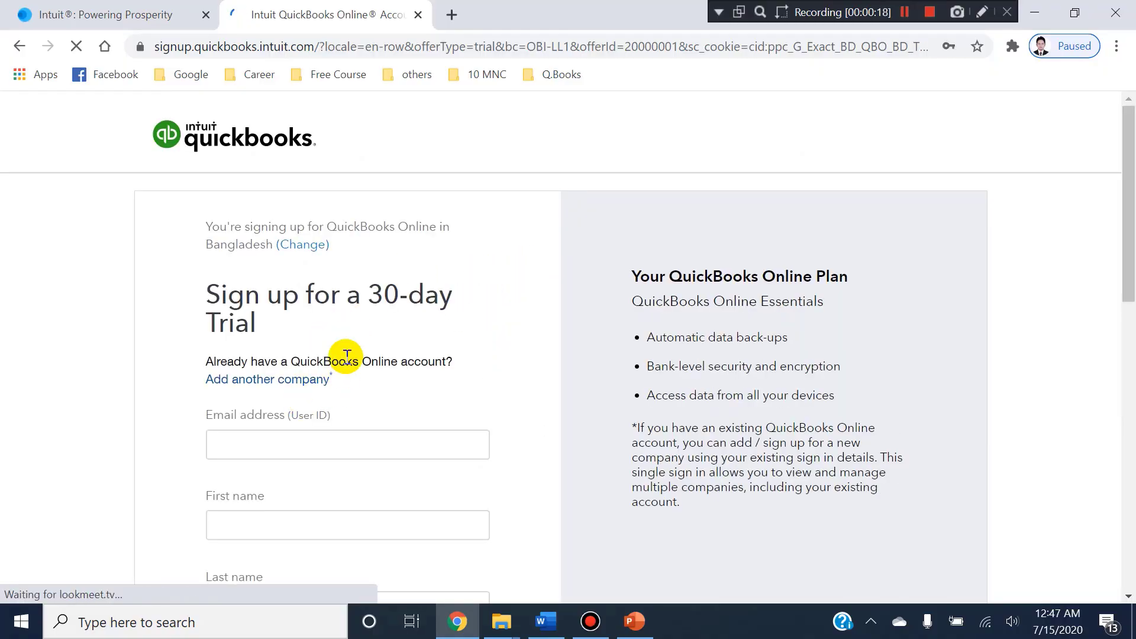
scroll(347, 356, "down", 3)
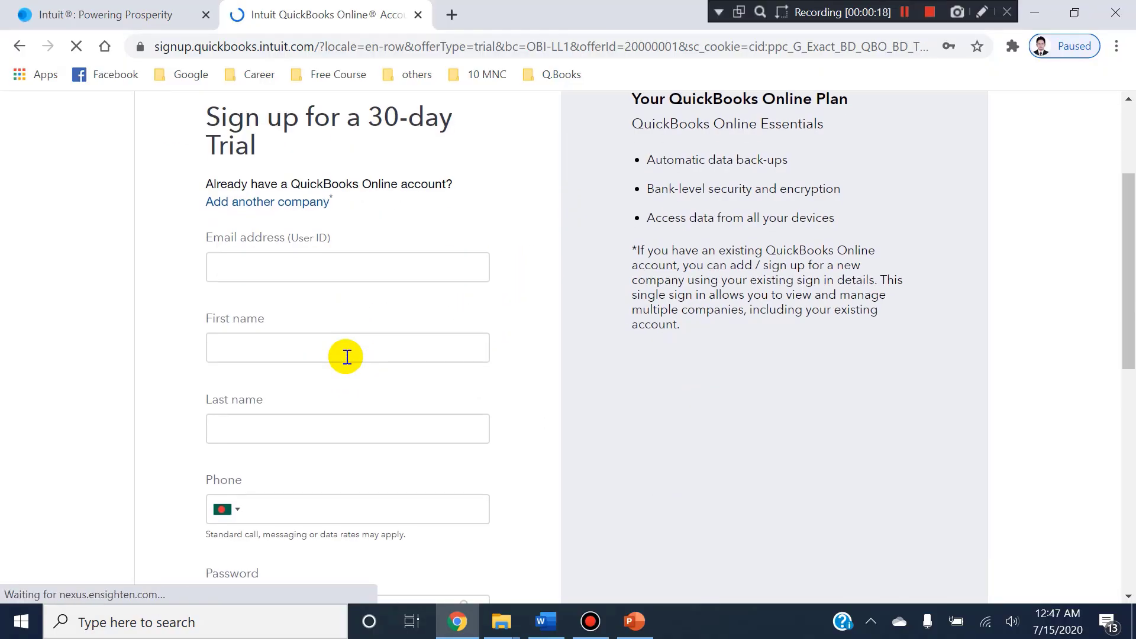
Switch to the PowerPoint slide show to view the course outline, and return to the sign-up form in Chrome.
left_click(620, 631)
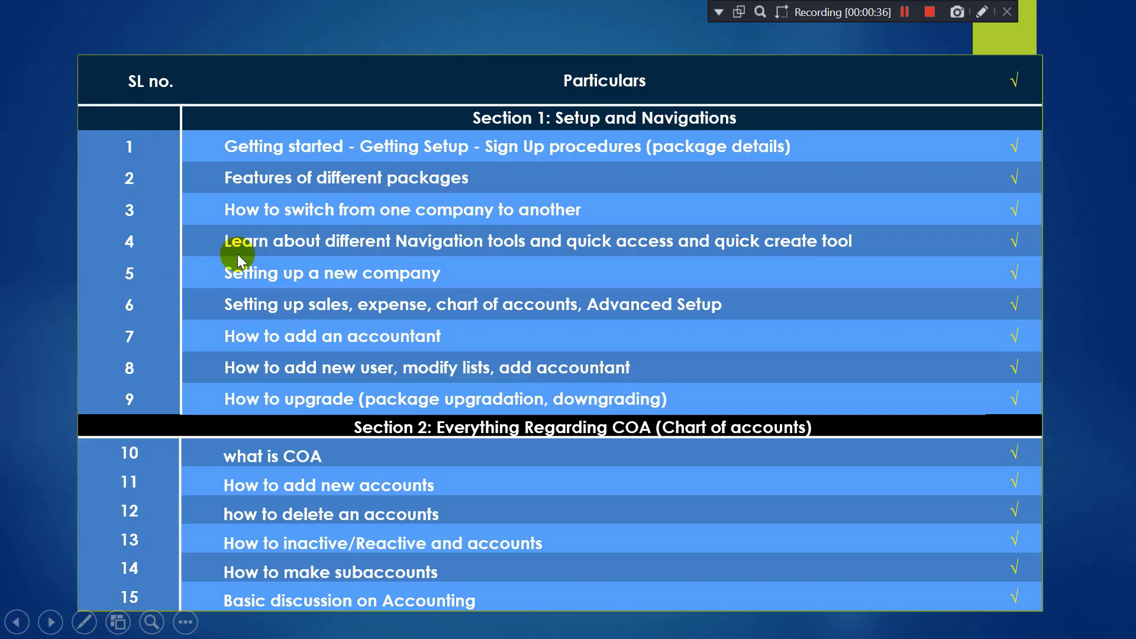
key("alt+Tab")
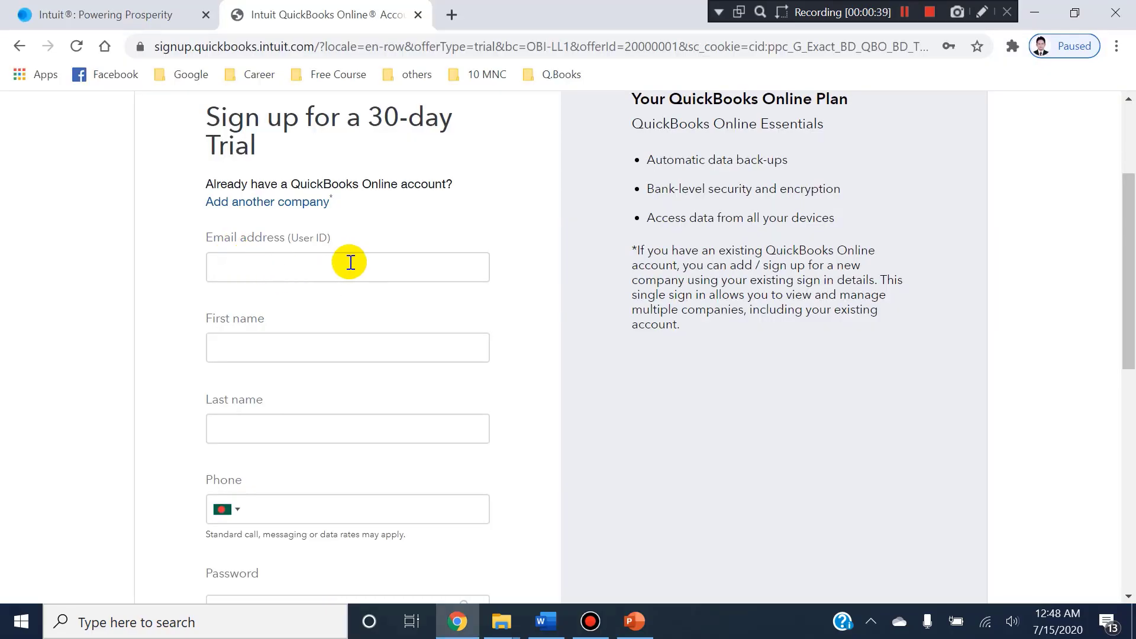
Fill in the account holder's email address as the user ID in the trial sign-up form.
left_click(344, 264)
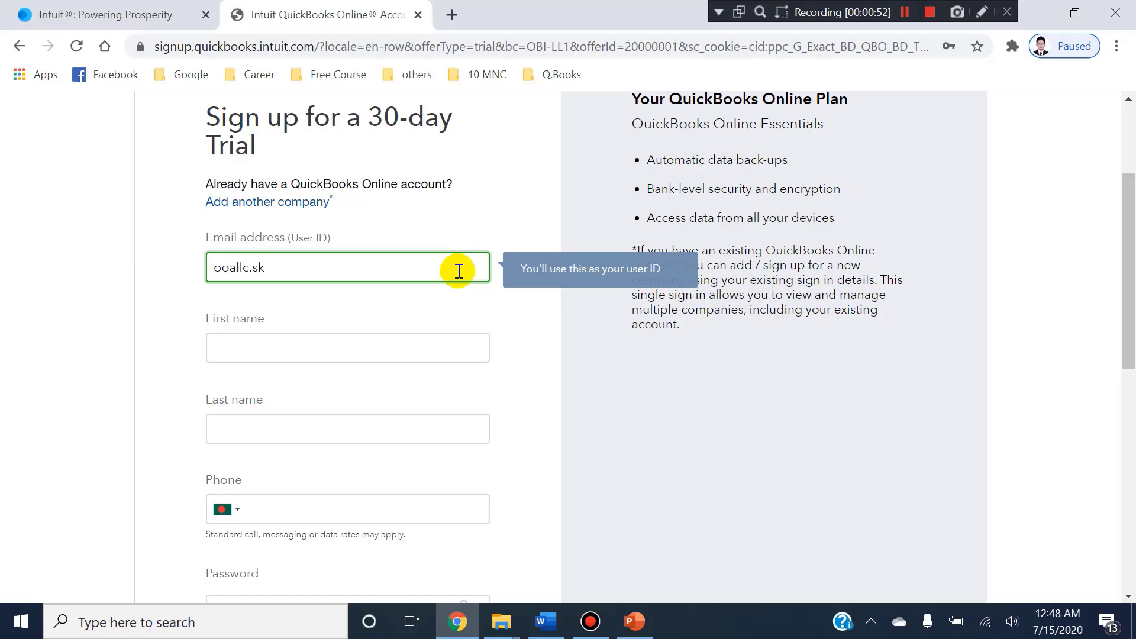
type("@gmail.com")
key("Tab")
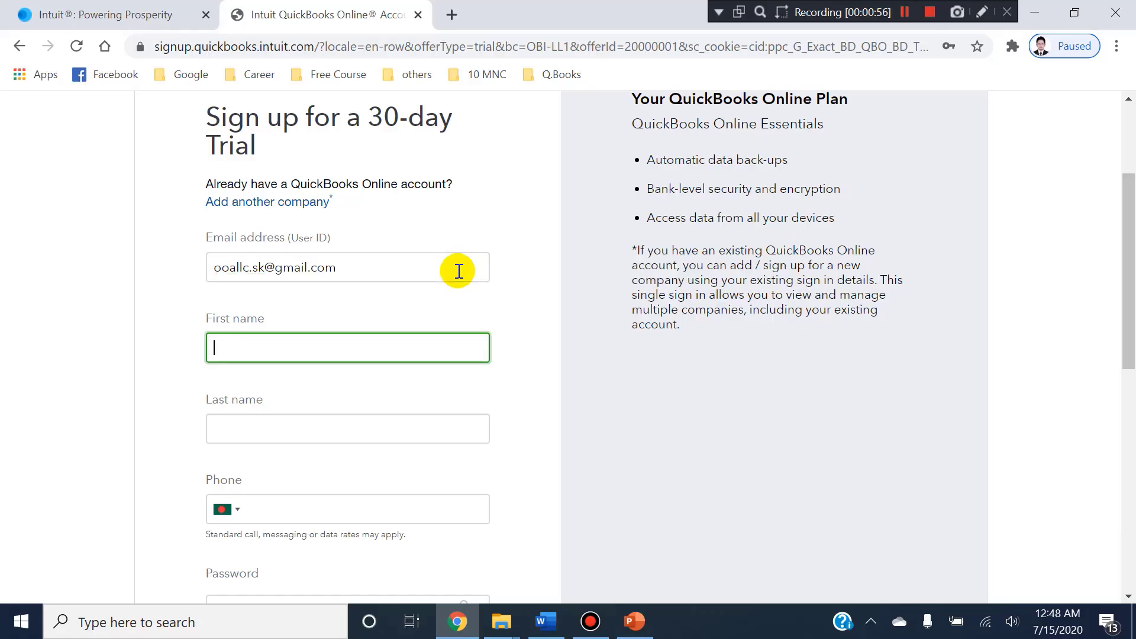
Enter the account holder's first name, last name and phone number in the sign-up form.
left_click(277, 337)
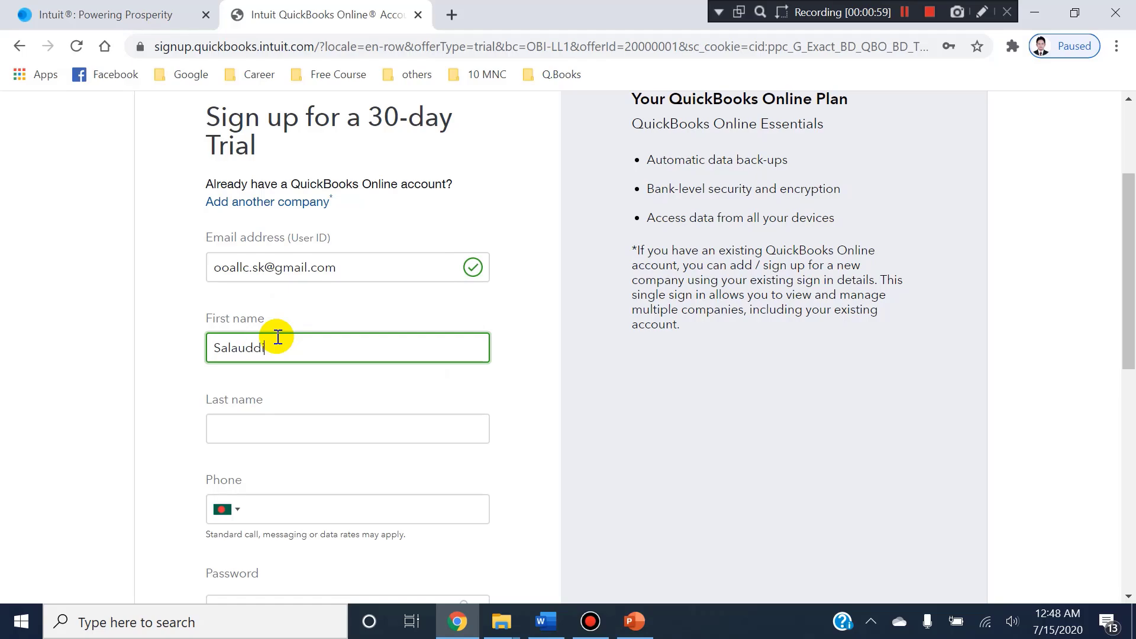
key("Tab")
key("Tab")
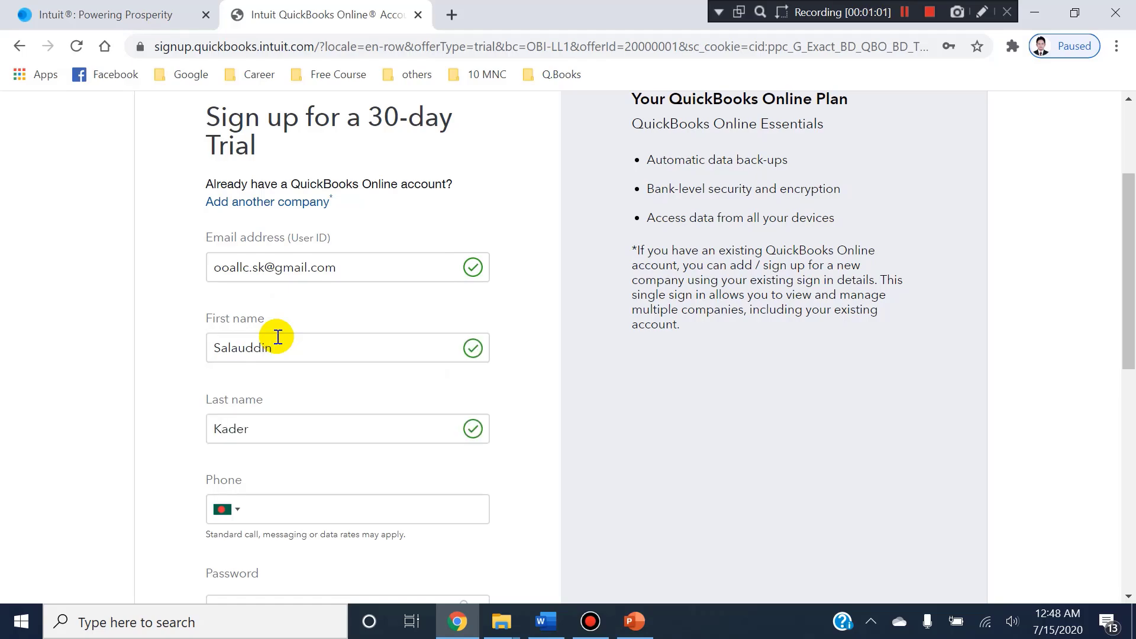
left_click(281, 520)
type("01400-000000")
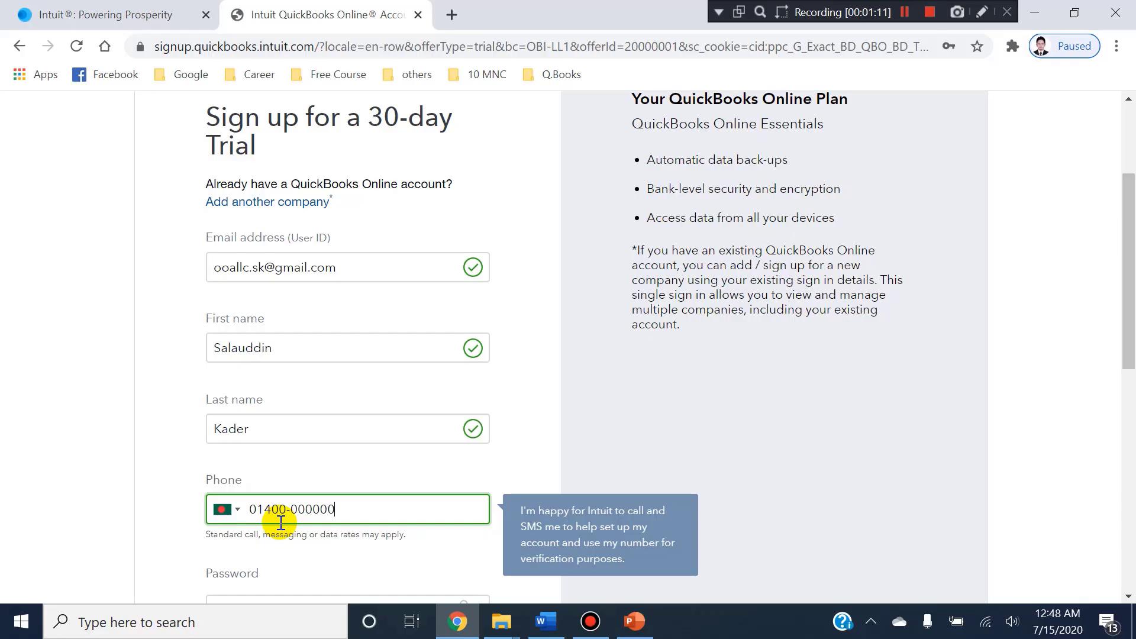
Enter a new account password and repeat it in the password confirmation field.
scroll(295, 504, "down", 3)
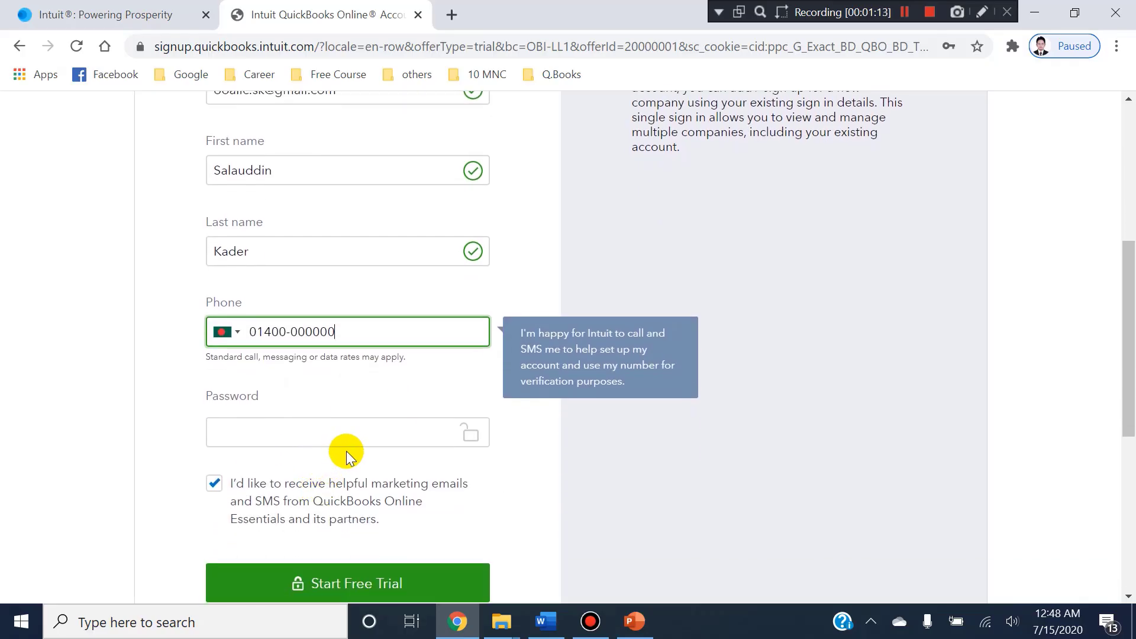
left_click(357, 436)
scroll(358, 436, "down", 1)
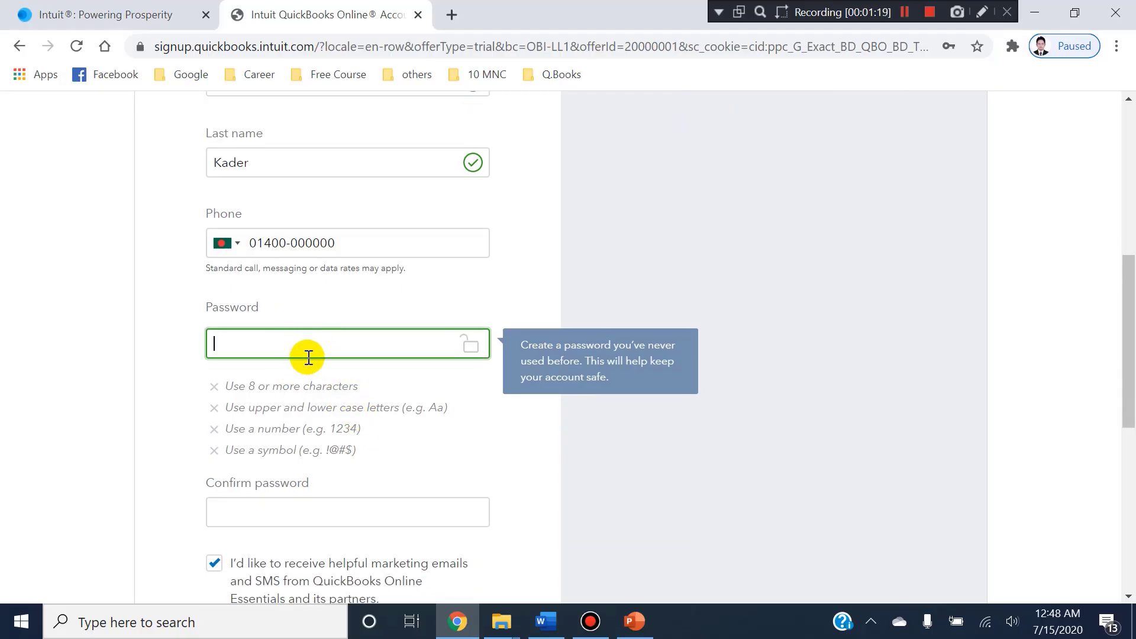
left_click(227, 333)
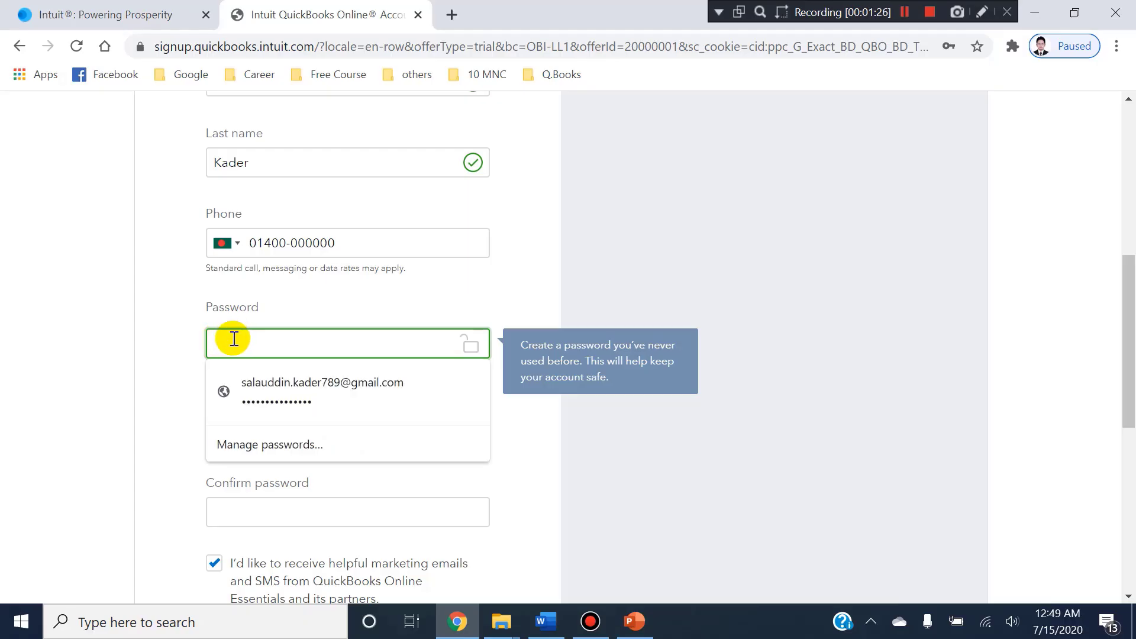
type("@")
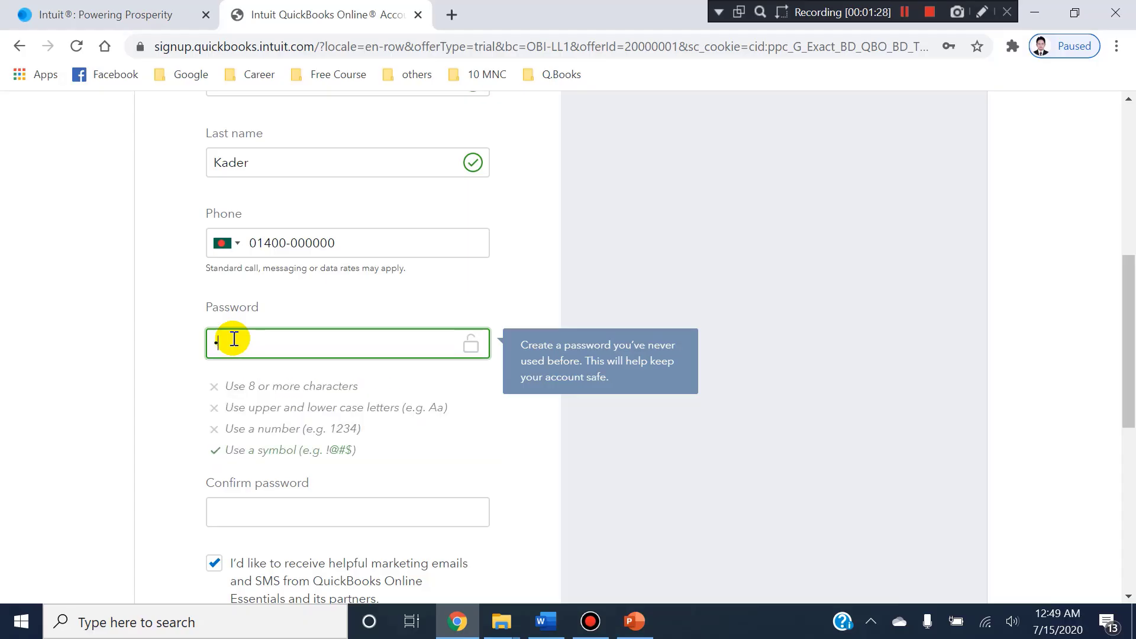
type("********")
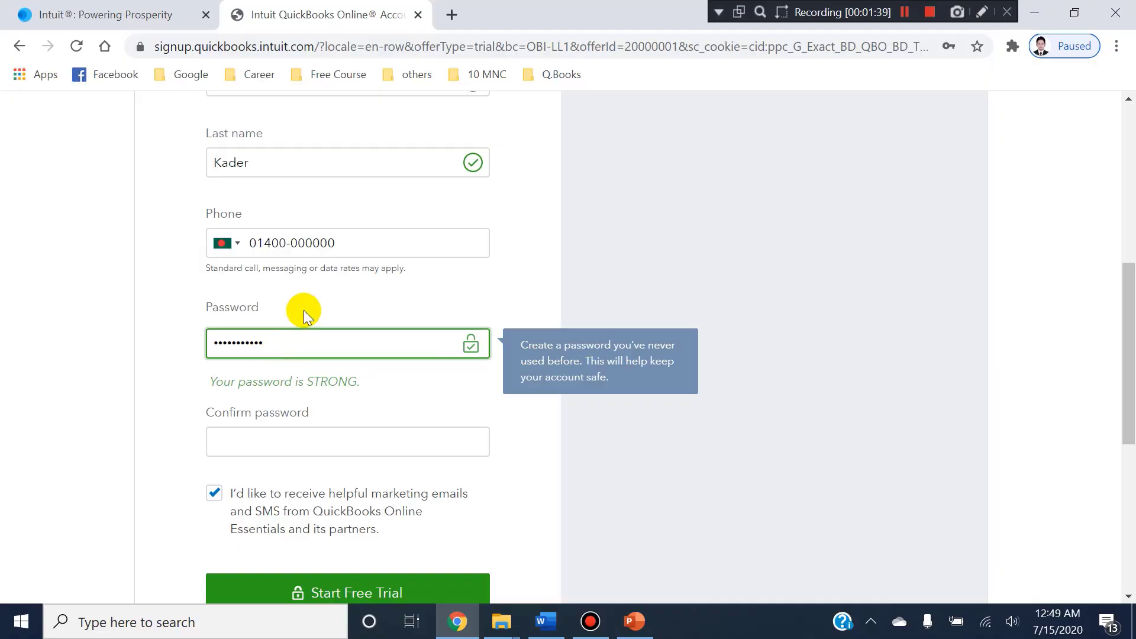
scroll(309, 294, "down", 1)
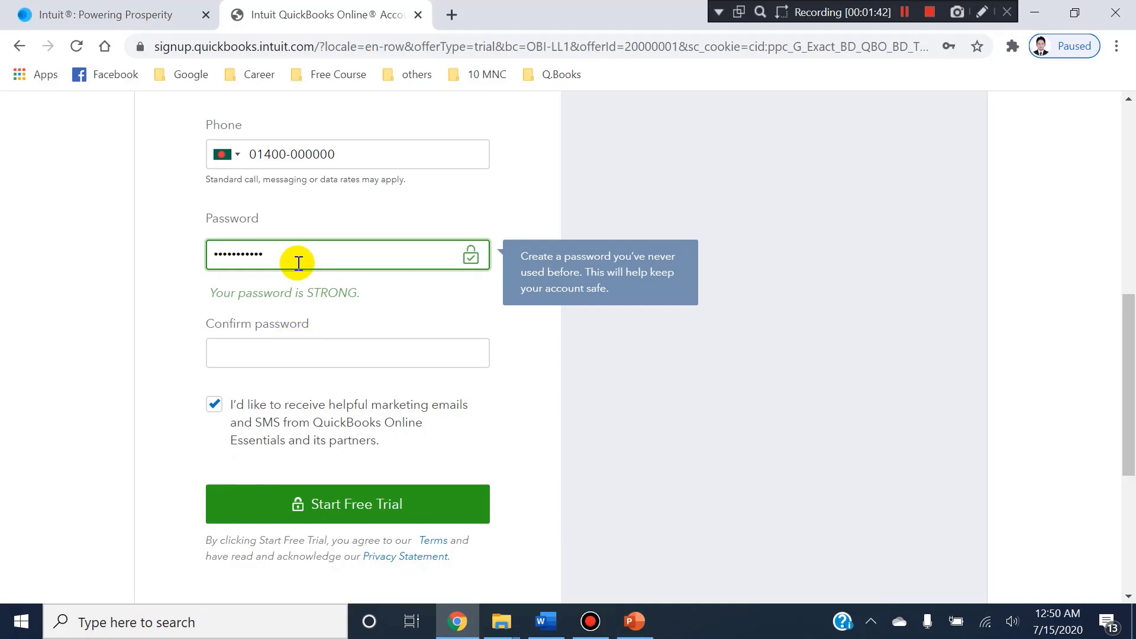
left_click(296, 350)
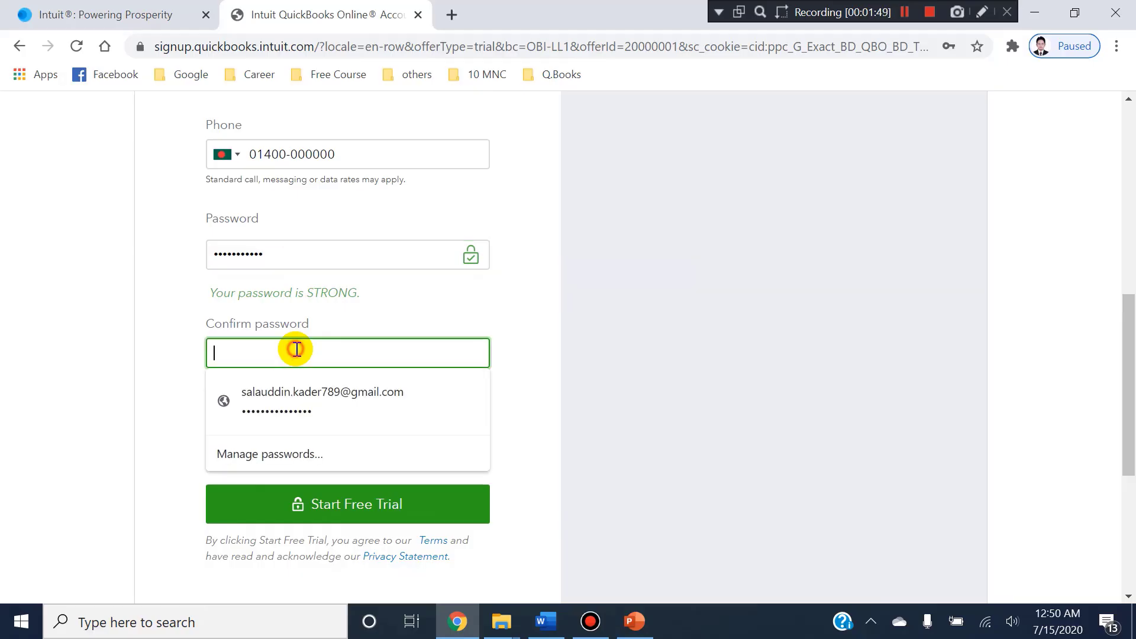
type("a")
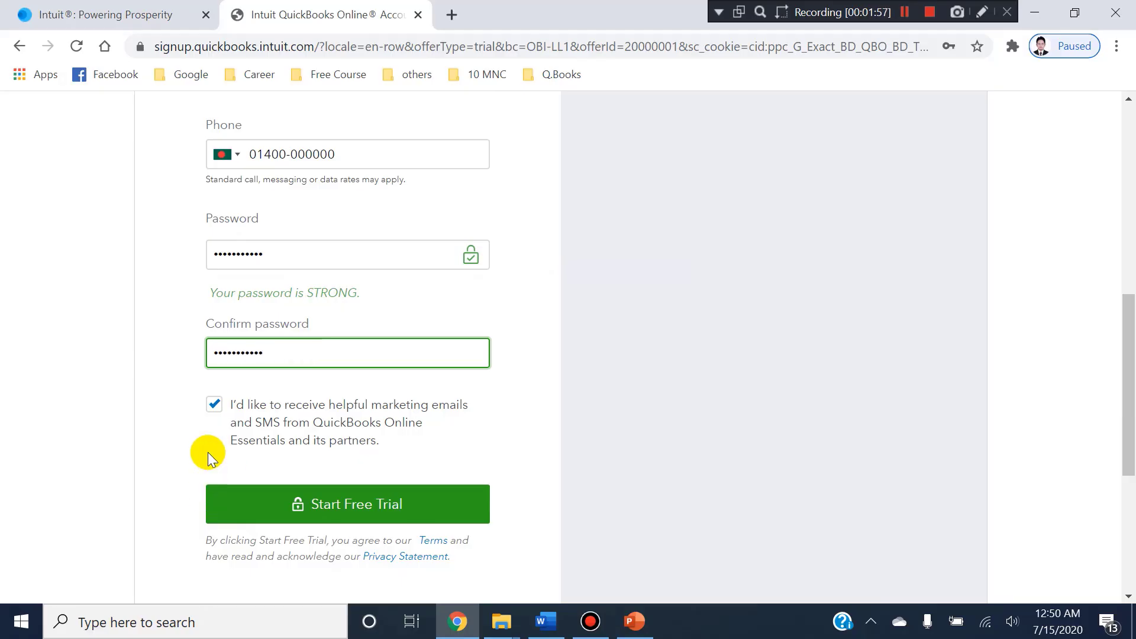
Opt out of the marketing emails and SMS, and submit the sign-up form to start the free trial.
left_click(214, 409)
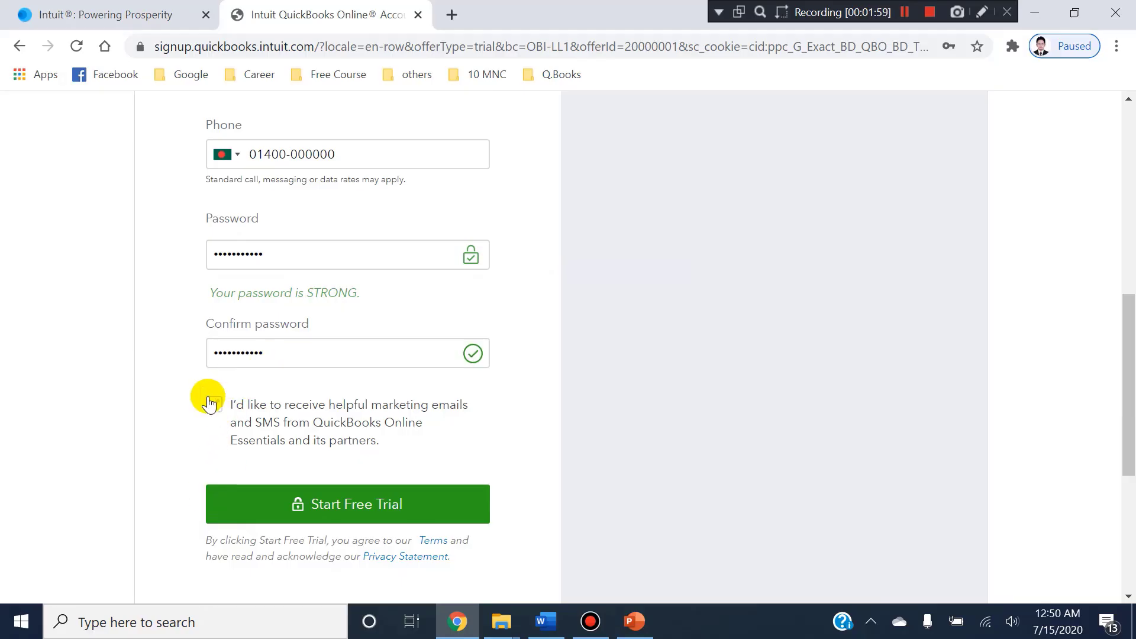
left_click(326, 504)
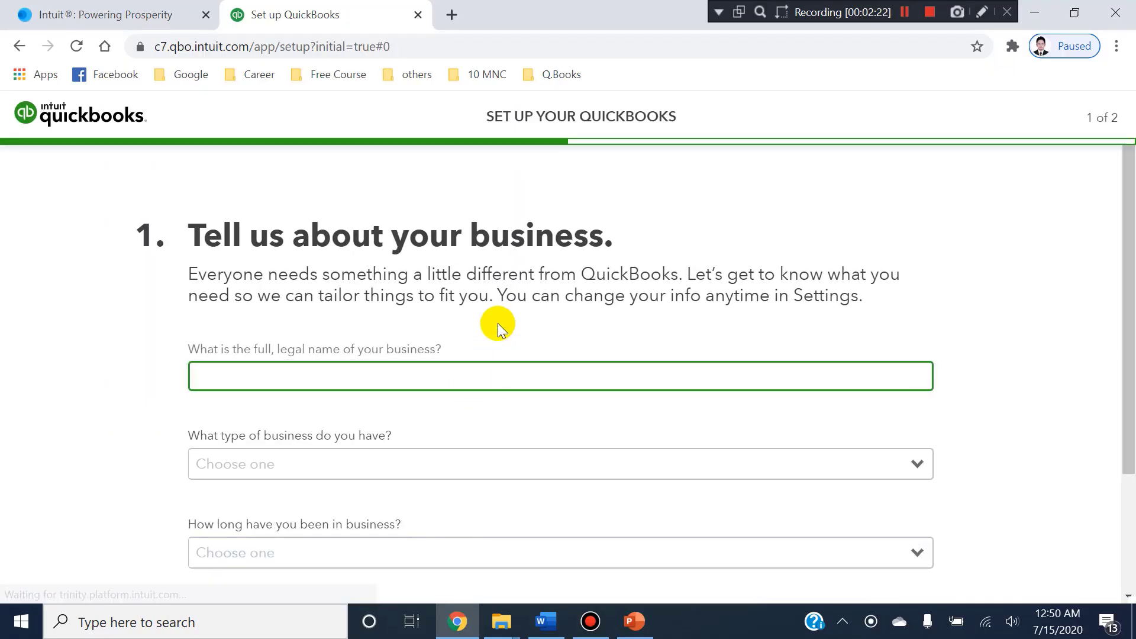
Review the first setup page and its questions about the business name, type, age and activity.
scroll(537, 264, "down", 1)
scroll(537, 264, "up", 1)
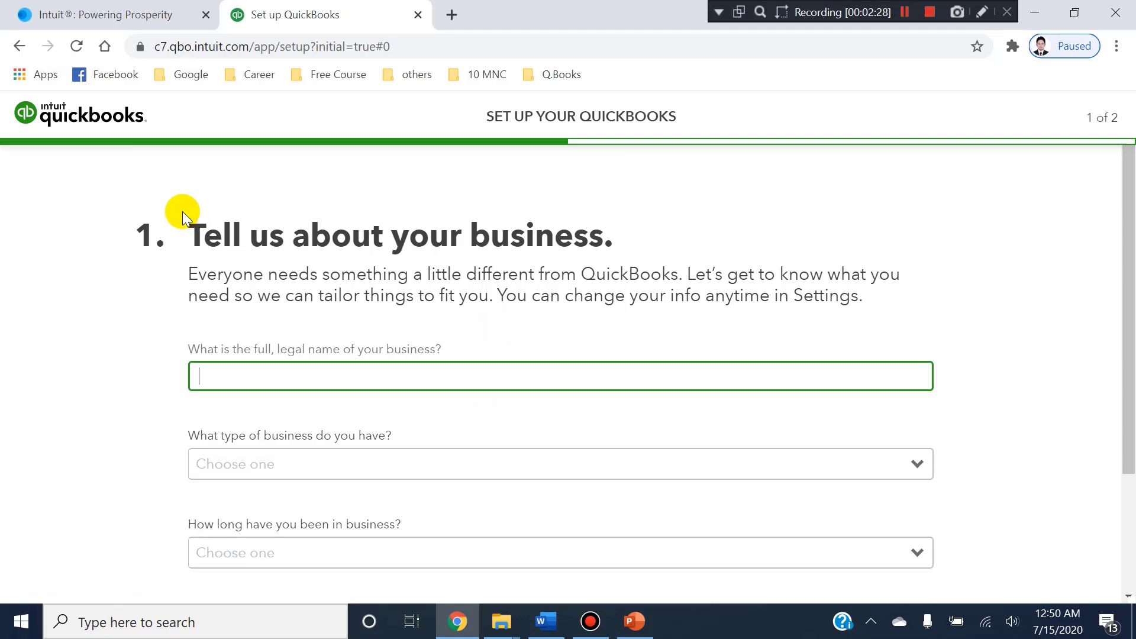
left_click_drag(178, 216, 218, 228)
left_click(644, 223)
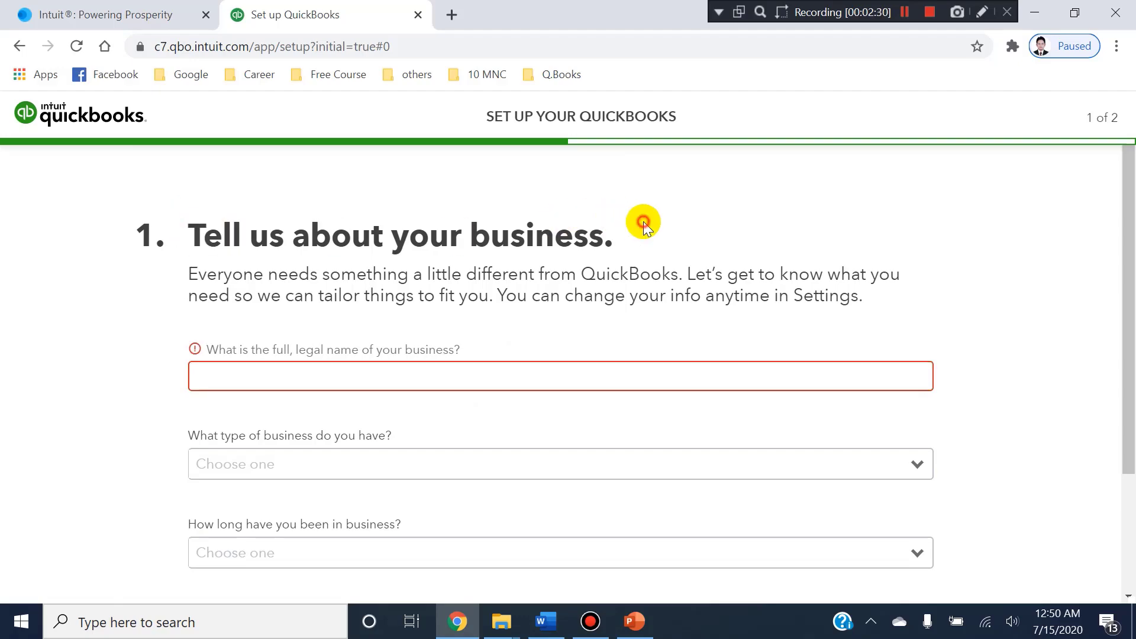
left_click_drag(644, 223, 372, 227)
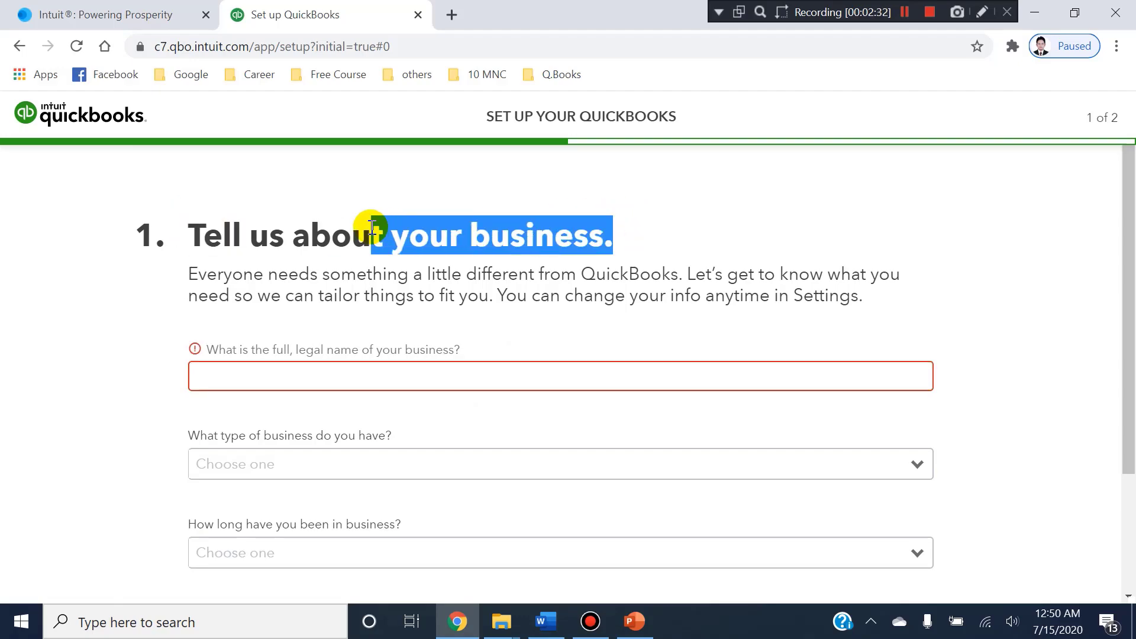
left_click(665, 233)
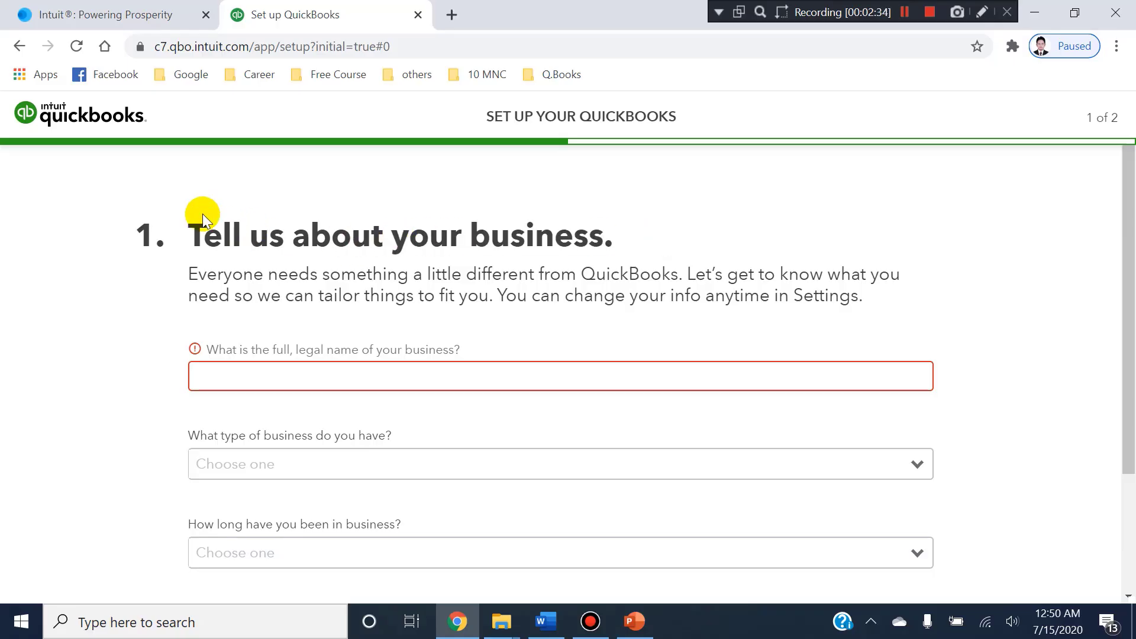
scroll(354, 293, "down", 1)
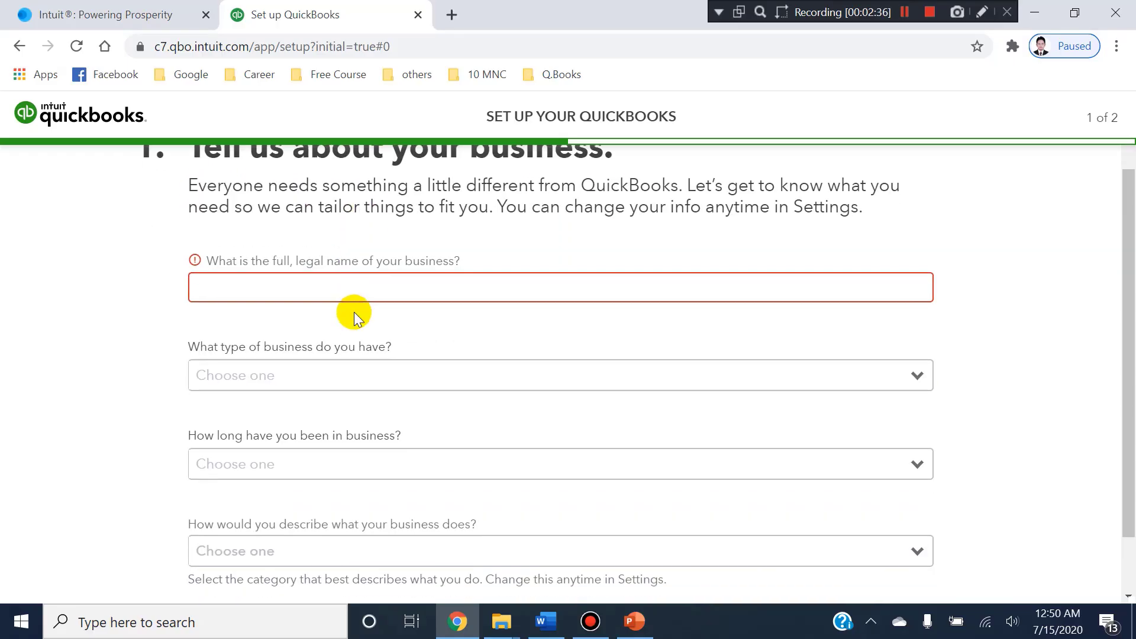
scroll(354, 311, "down", 1)
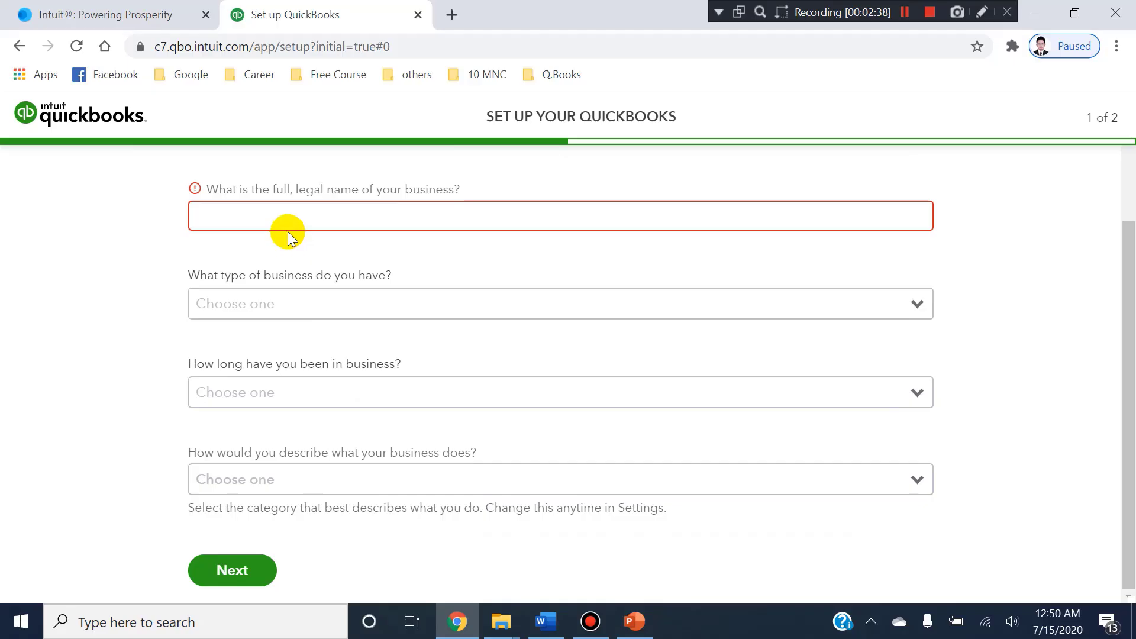
Switch to the OOA LLC Data Base document in Word and remove the comma before LLC in the company name heading.
left_click(305, 216)
left_click(555, 619)
scroll(626, 363, "up", 4)
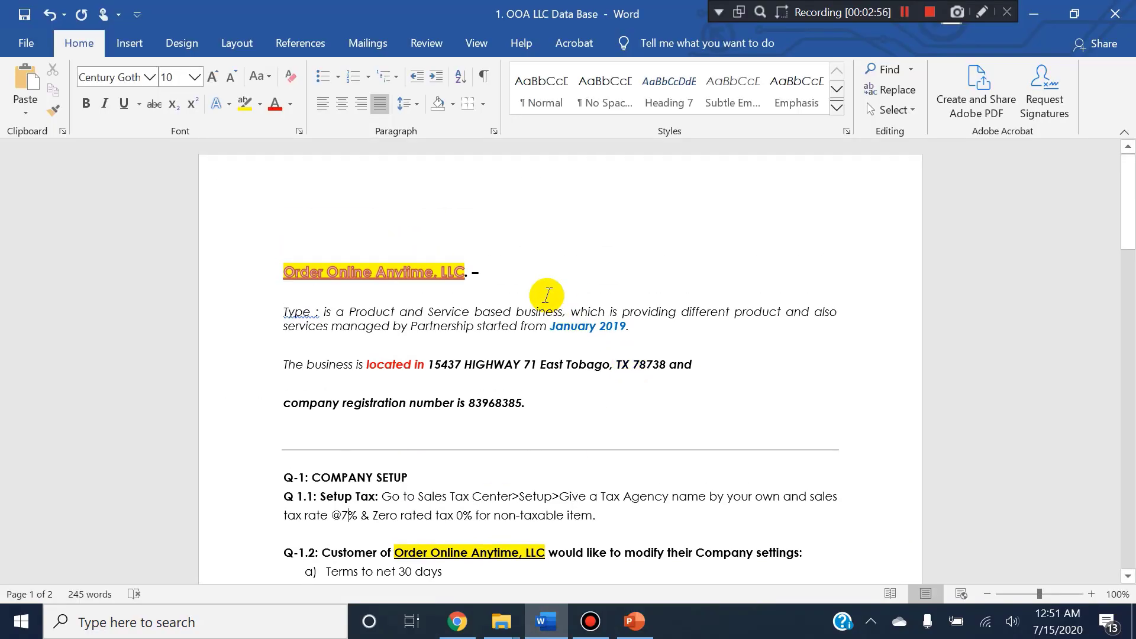
left_click(533, 277)
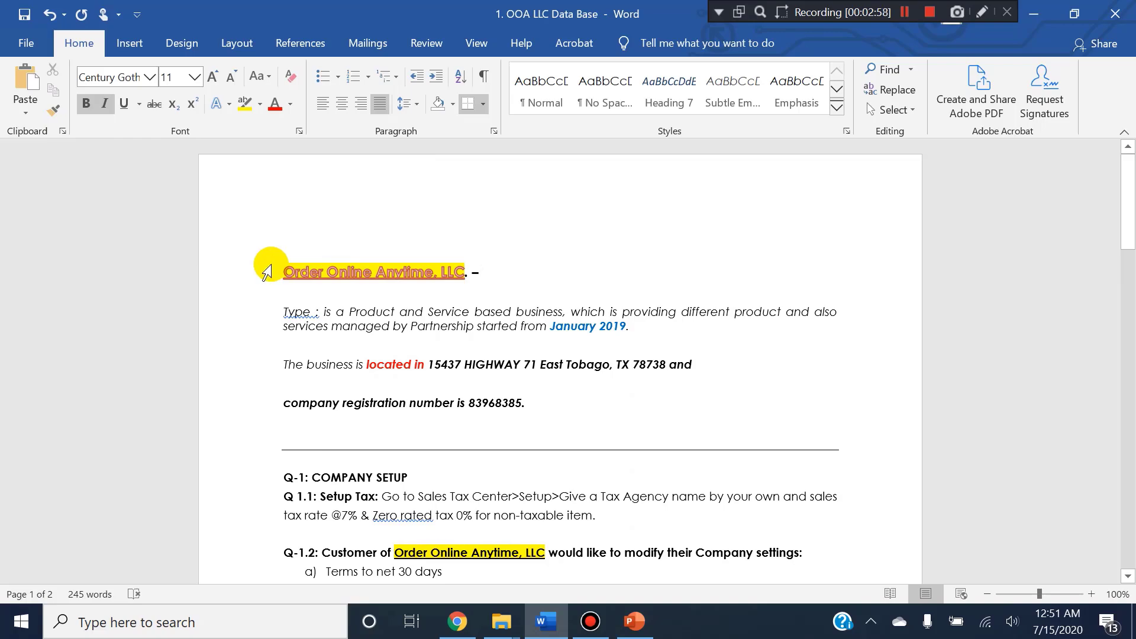
left_click_drag(279, 264, 446, 272)
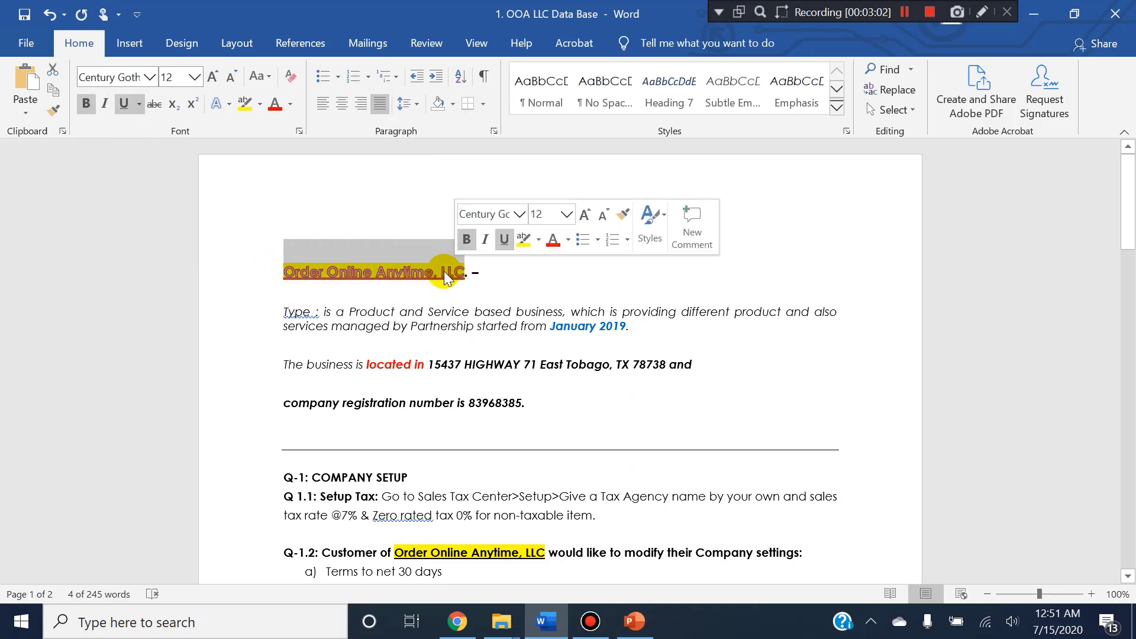
left_click(441, 273)
key("BackSpace")
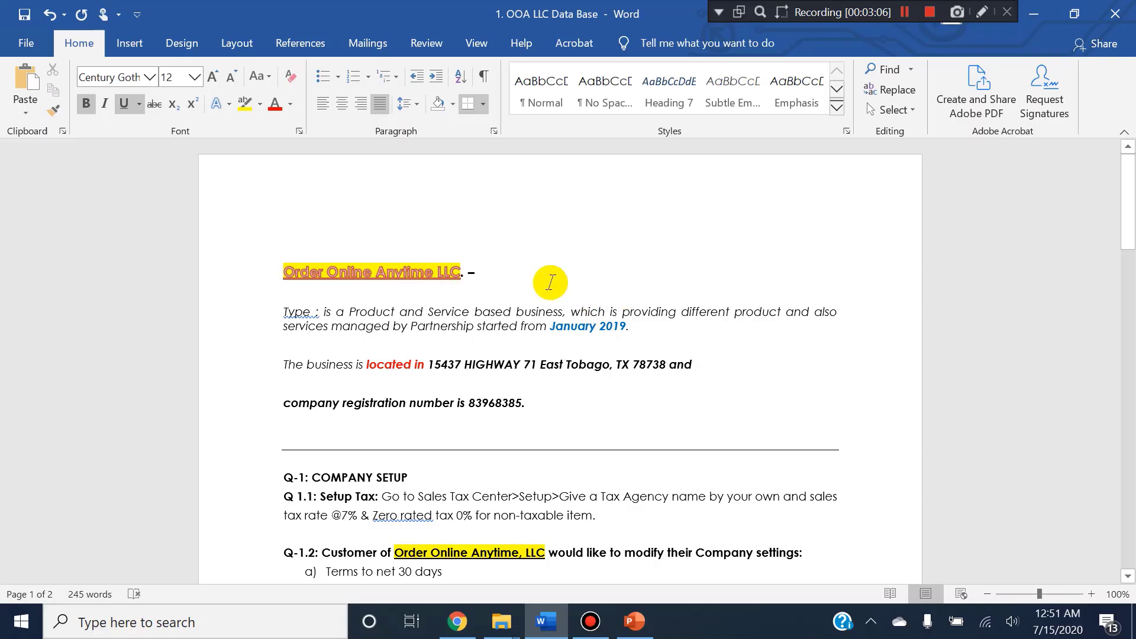
Copy the name Order Online Anytime LLC from the heading into the legal business name field of the QuickBooks setup in Chrome.
left_click_drag(459, 271, 303, 261)
key("ctrl+c")
key("alt+Tab")
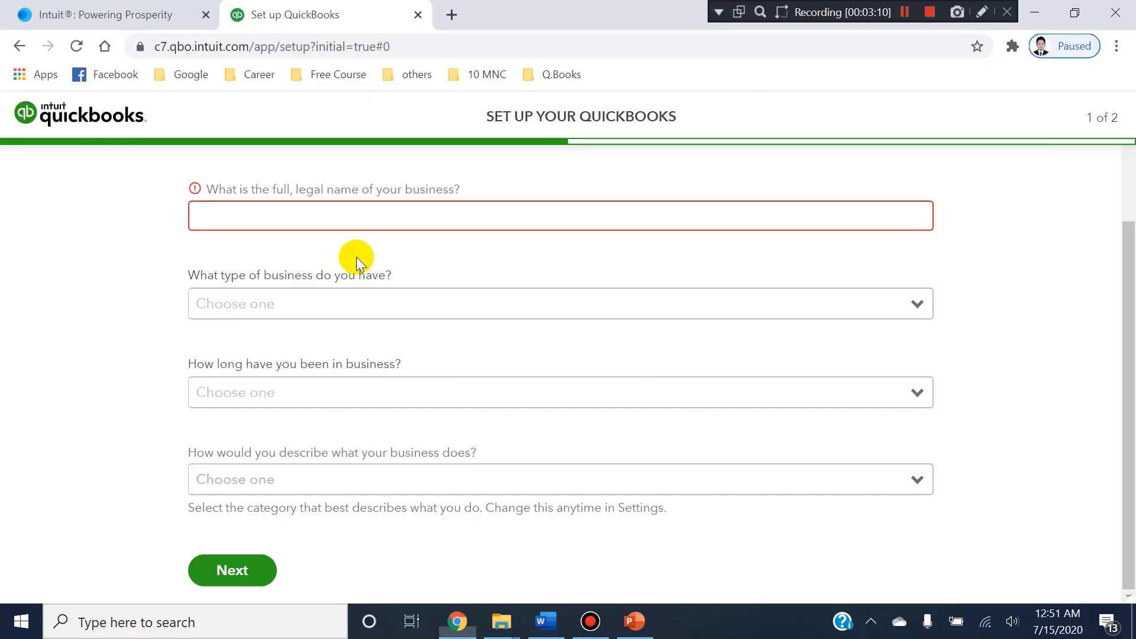
left_click(330, 216)
key("ctrl+v")
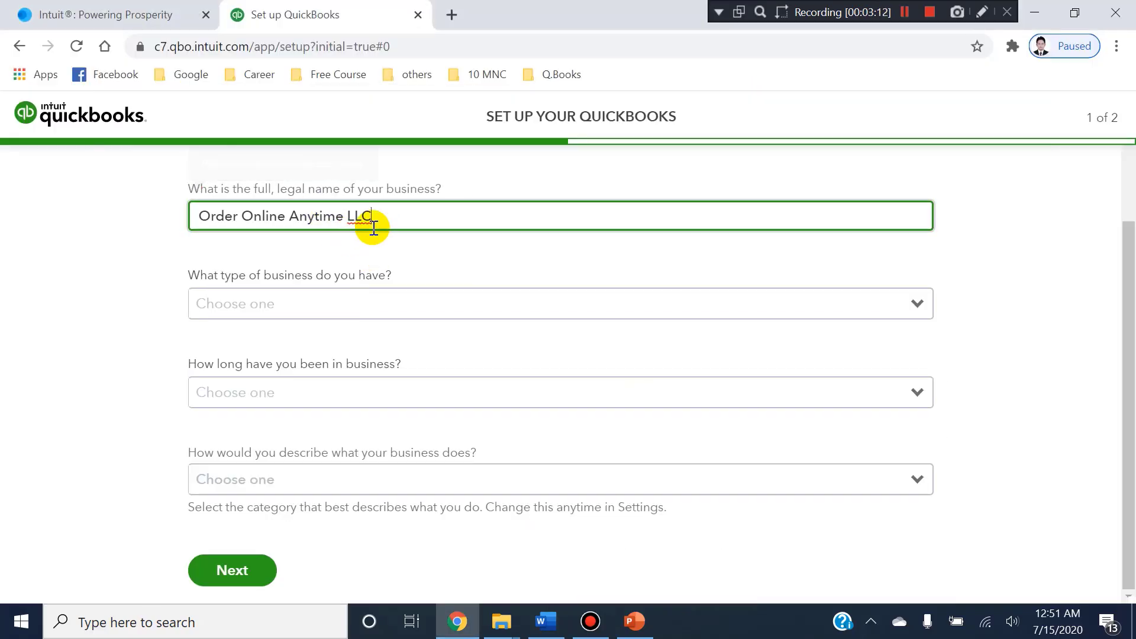
Set the business type to Partnership and check it against the company description in the Word document.
left_click(331, 307)
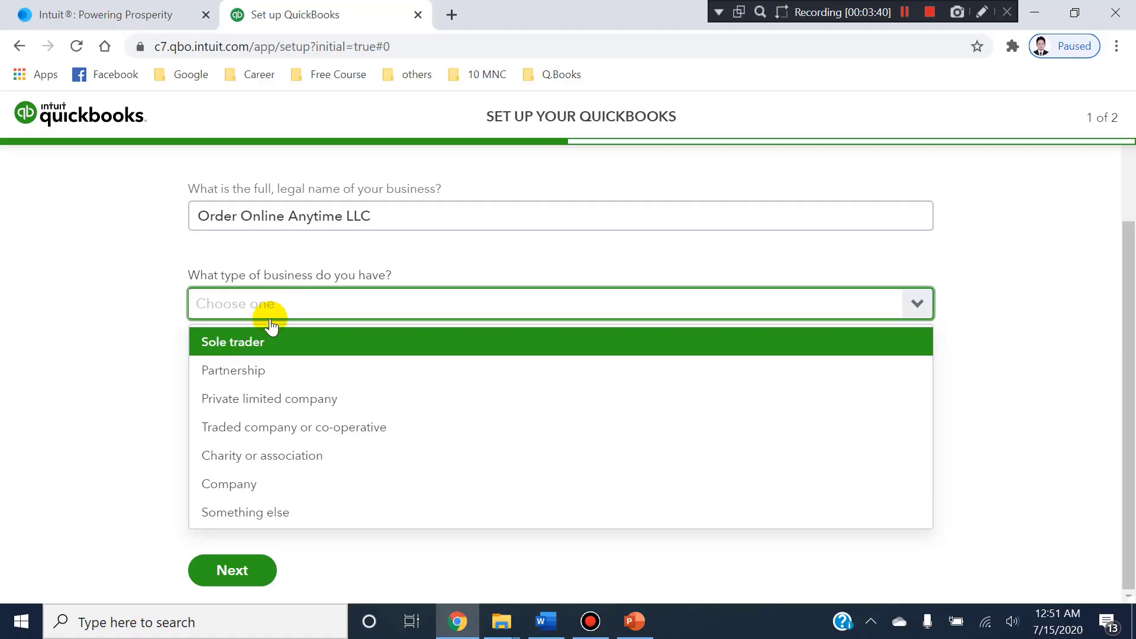
left_click(255, 368)
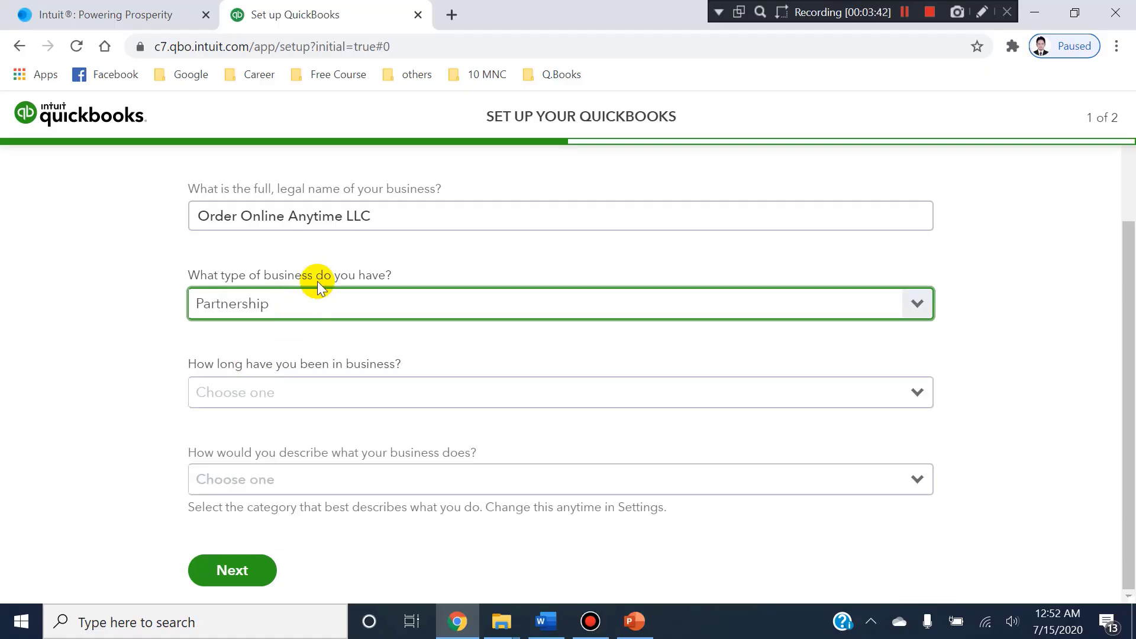
left_click(545, 622)
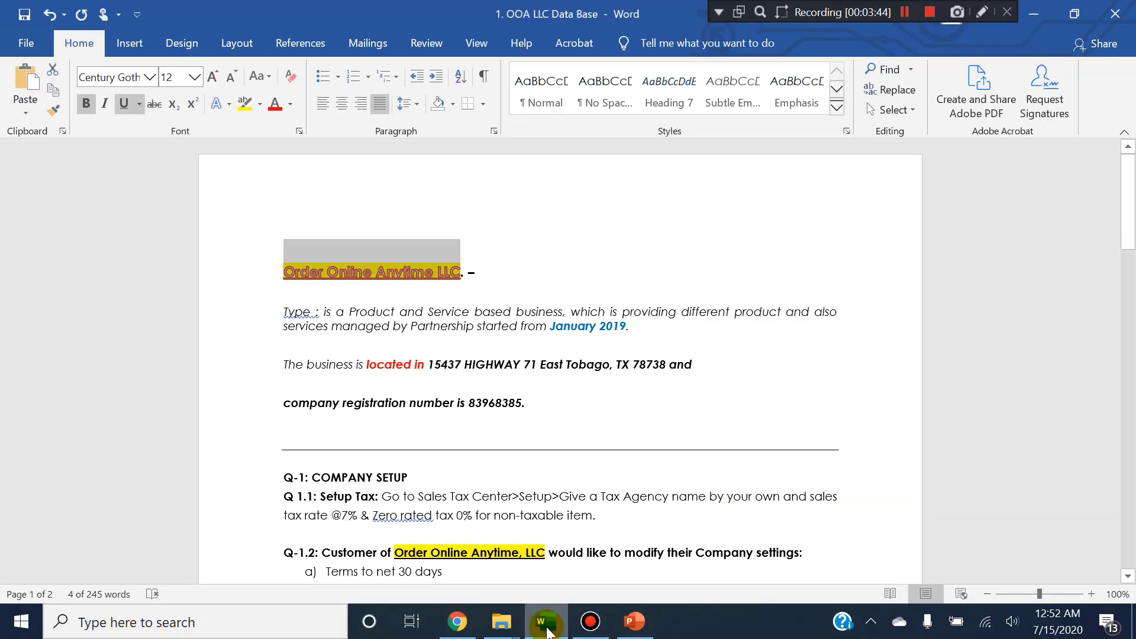
left_click_drag(412, 325, 457, 326)
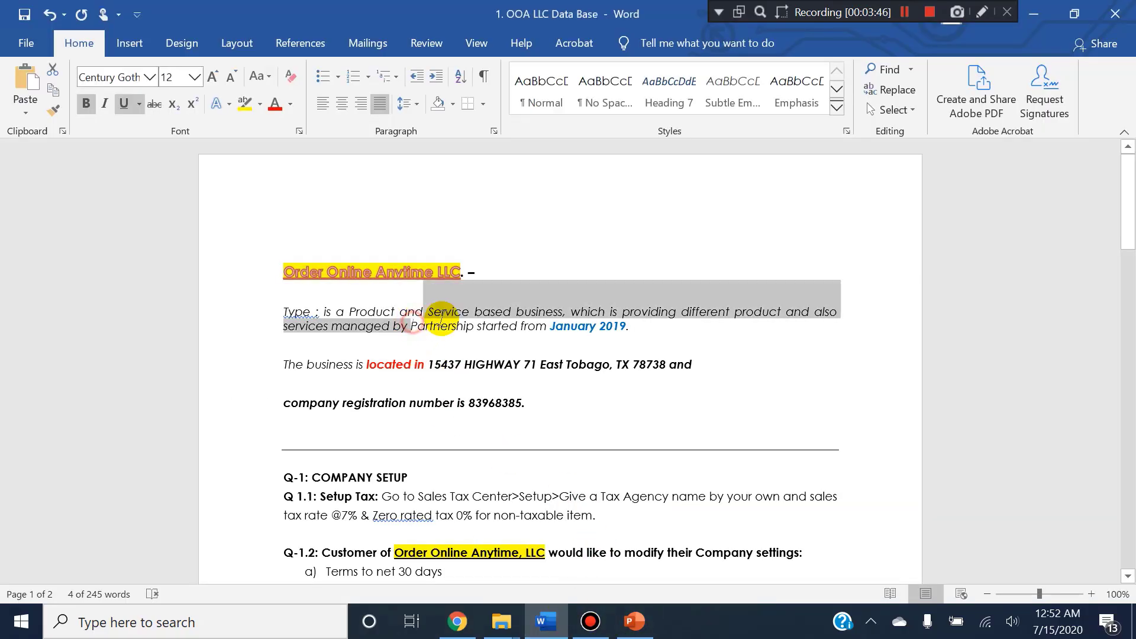
Return to the QuickBooks setup in Chrome and set how long the company has been in business to 1-2 years.
left_click(635, 622)
key("alt+Tab")
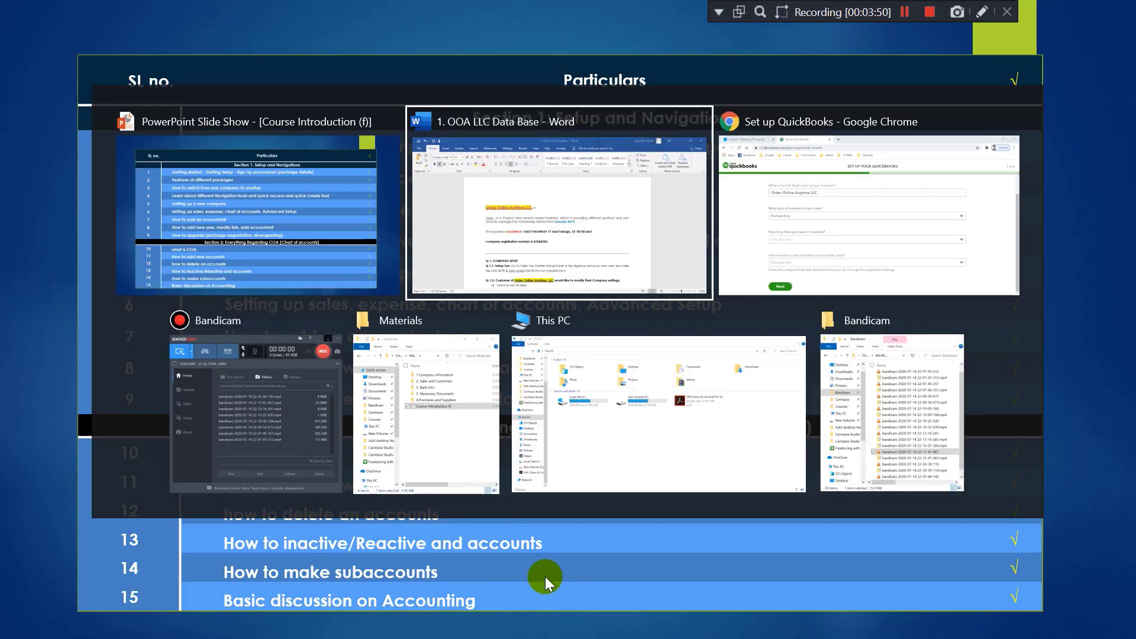
key("alt+Tab")
key("Tab")
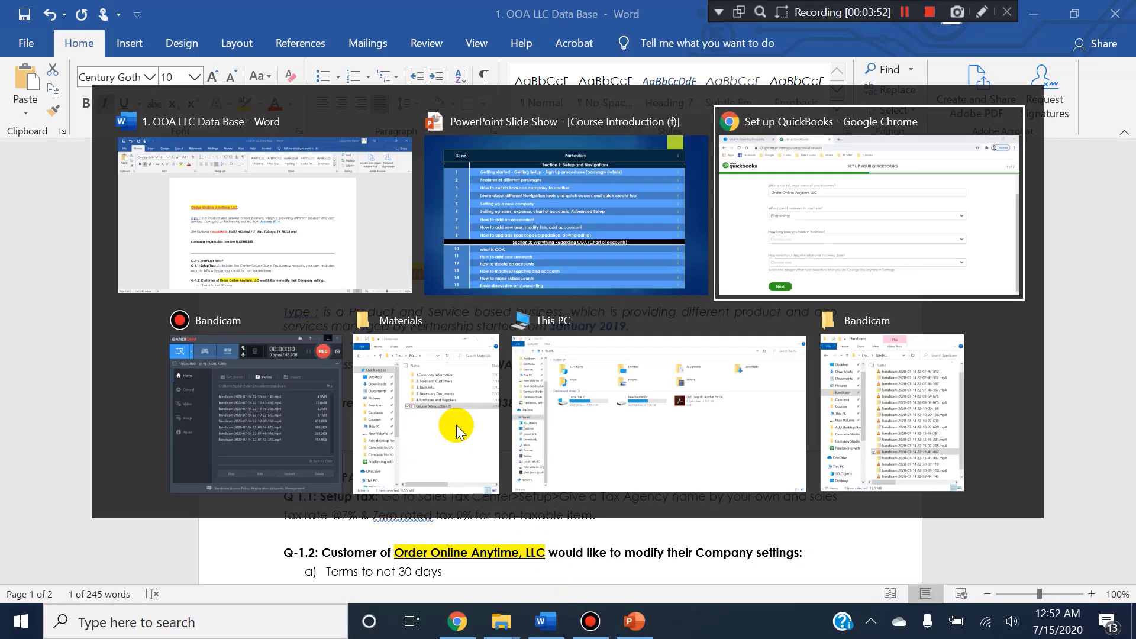
left_click(265, 394)
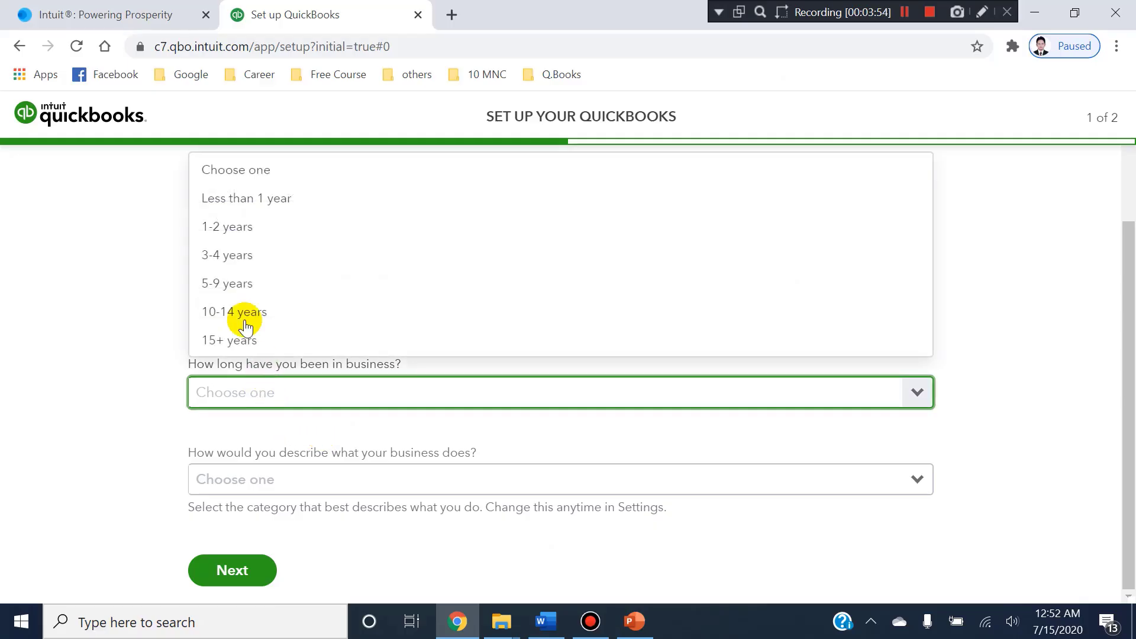
left_click(219, 230)
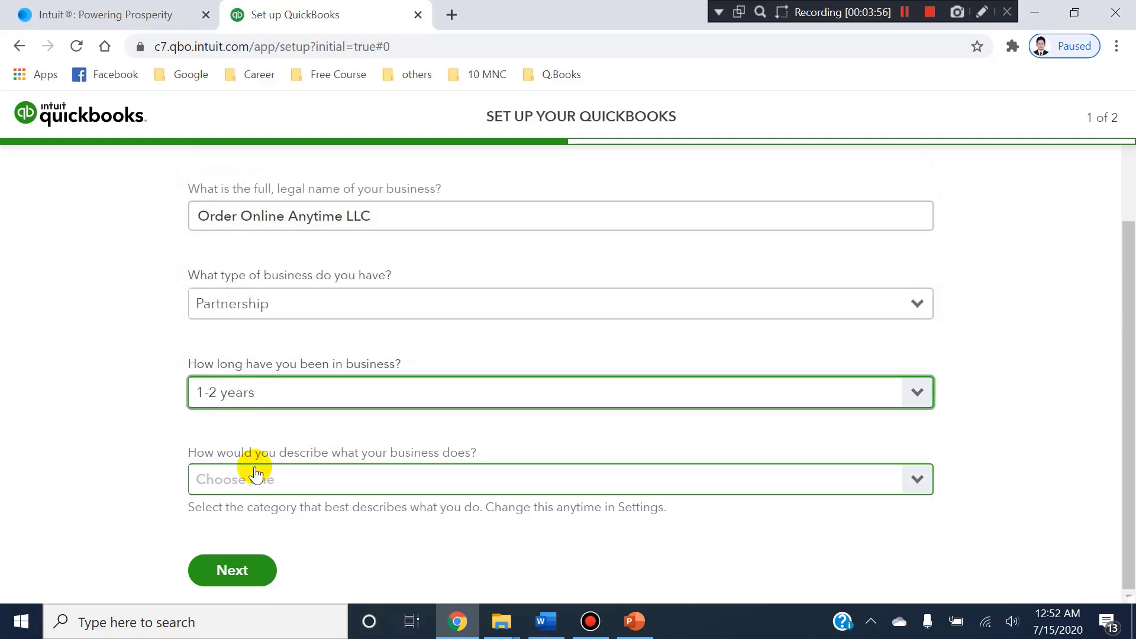
Set the business description to Farming, forestry and fishing and continue to the second setup page.
left_click(378, 480)
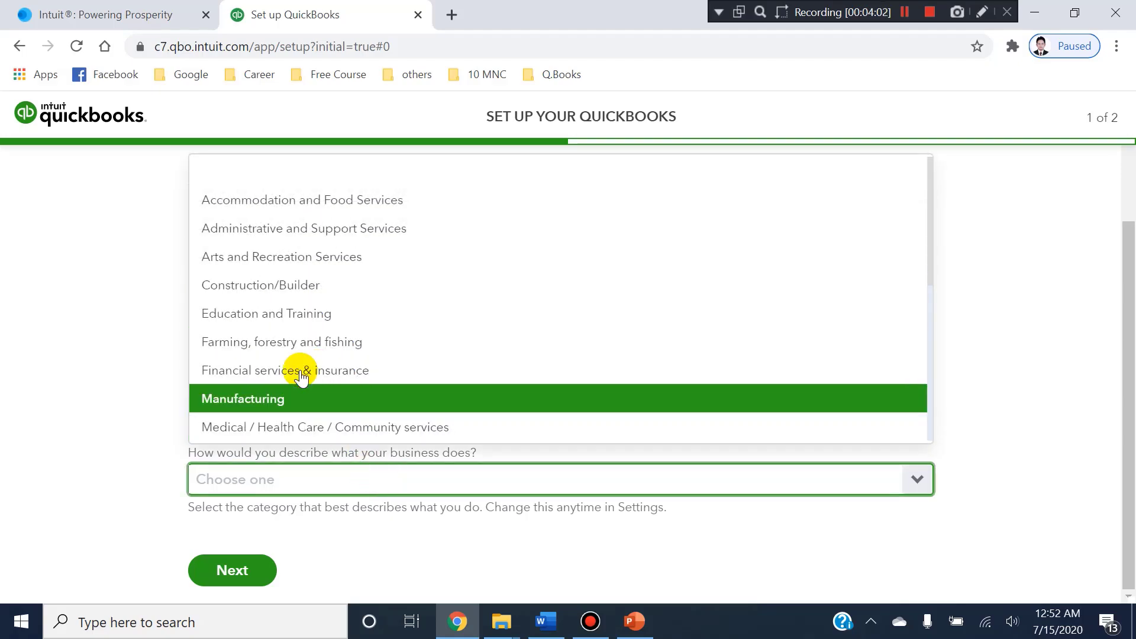
left_click(279, 343)
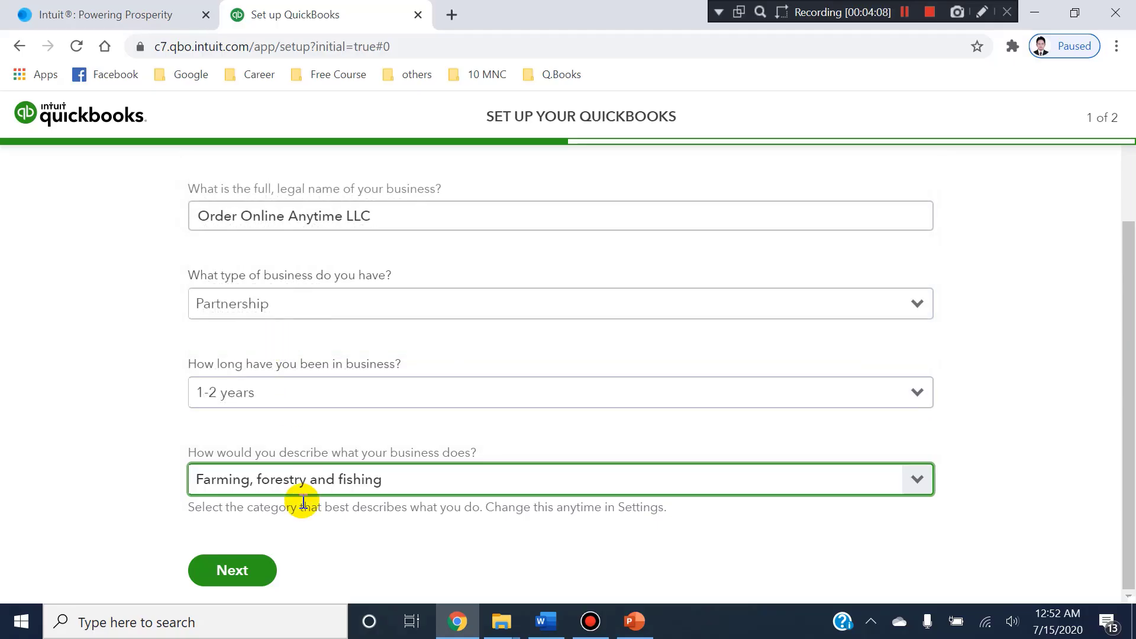
left_click(215, 571)
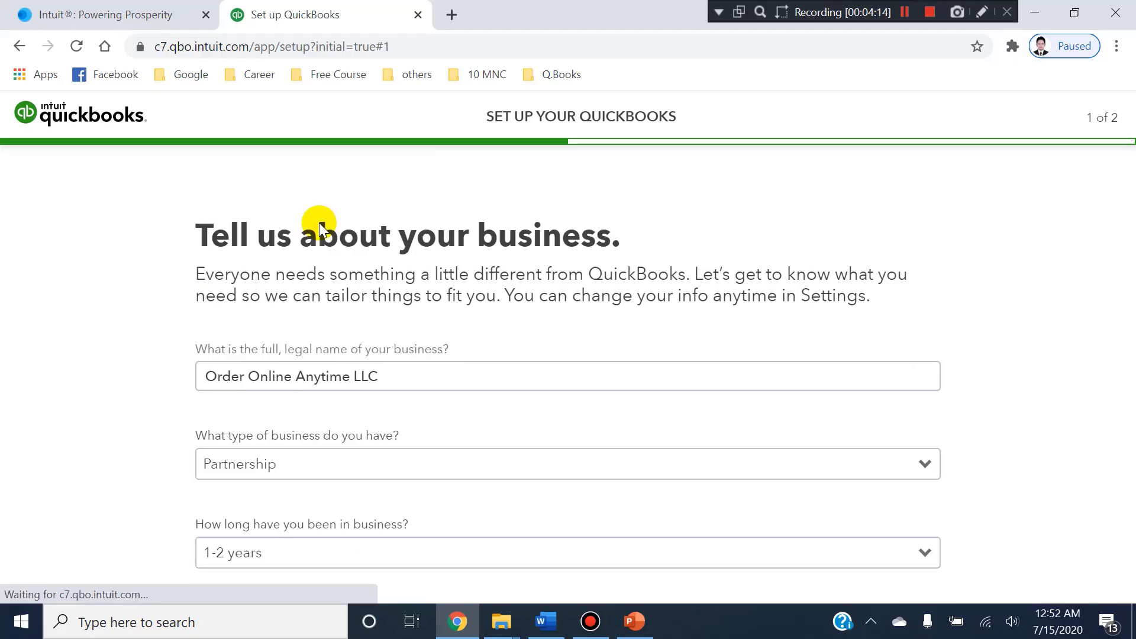
Review the activities offered under the question about what to do in QuickBooks.
scroll(415, 361, "down", 1)
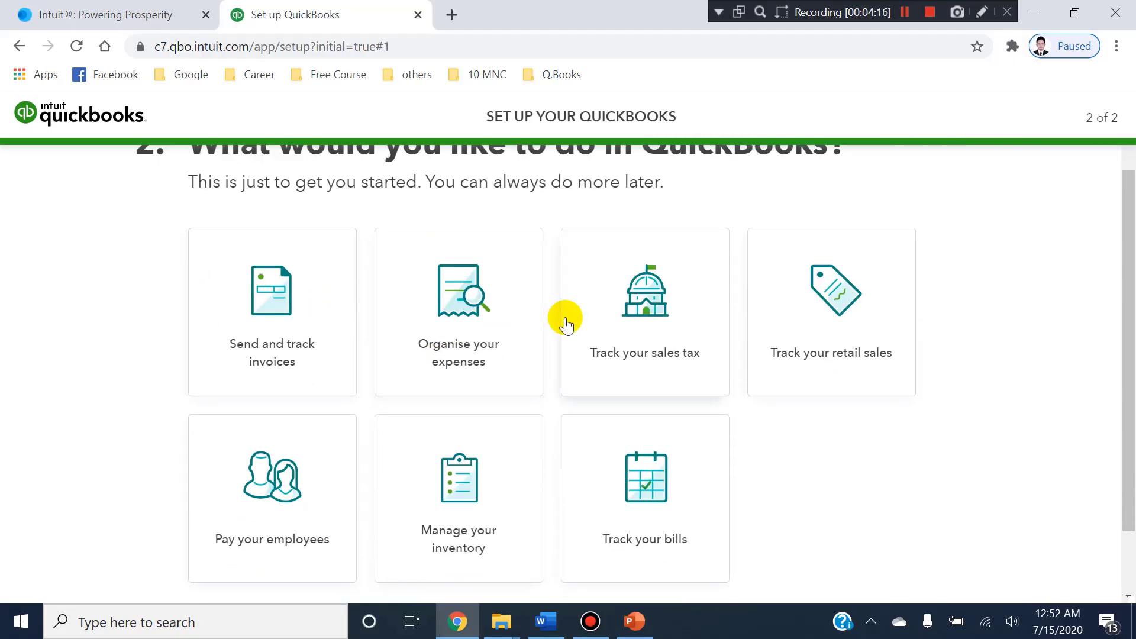
scroll(559, 317, "down", 1)
scroll(561, 320, "up", 2)
scroll(559, 317, "down", 3)
scroll(559, 318, "up", 3)
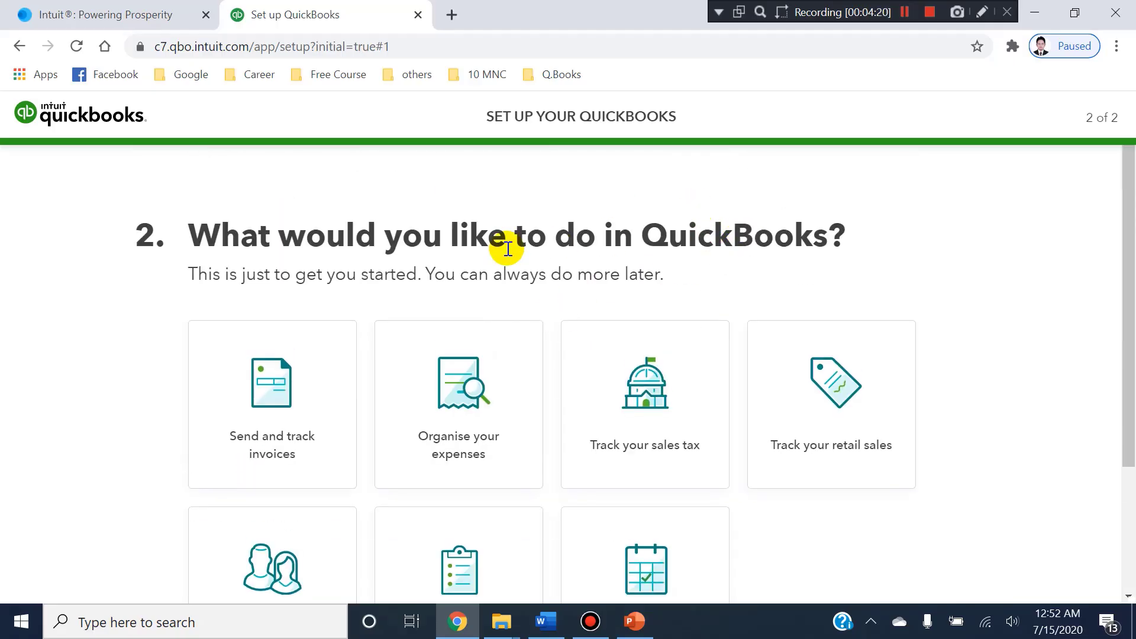
scroll(507, 249, "down", 2)
scroll(350, 246, "down", 2)
scroll(347, 247, "up", 3)
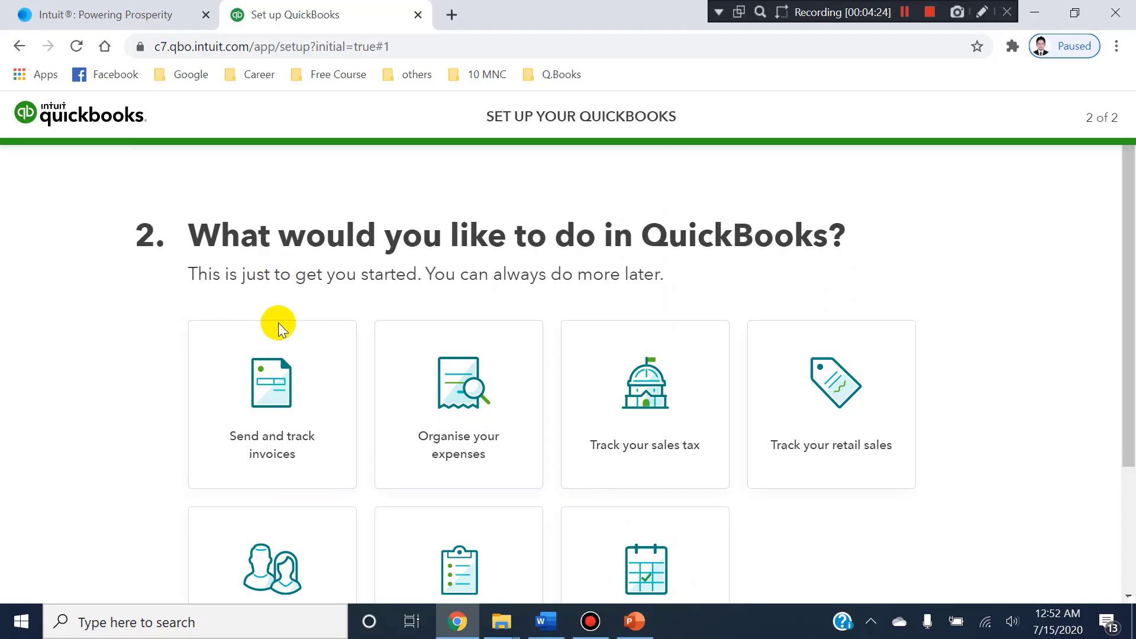
scroll(840, 361, "down", 4)
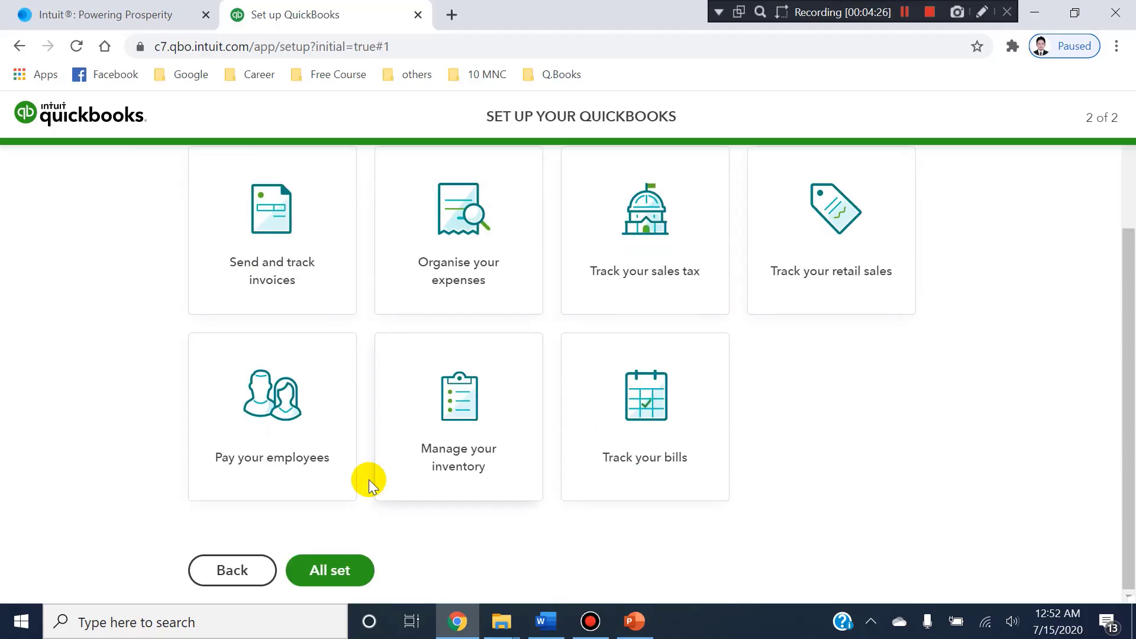
Finish the QuickBooks setup without choosing any of the offered activities.
left_click(332, 569)
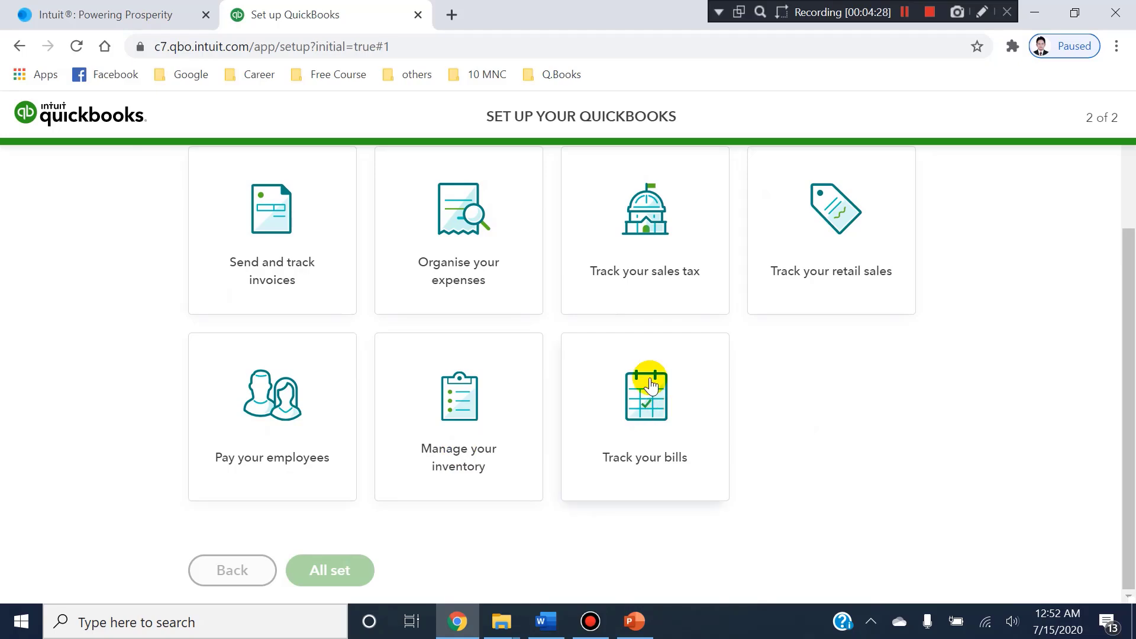
scroll(444, 284, "up", 3)
left_click(286, 406)
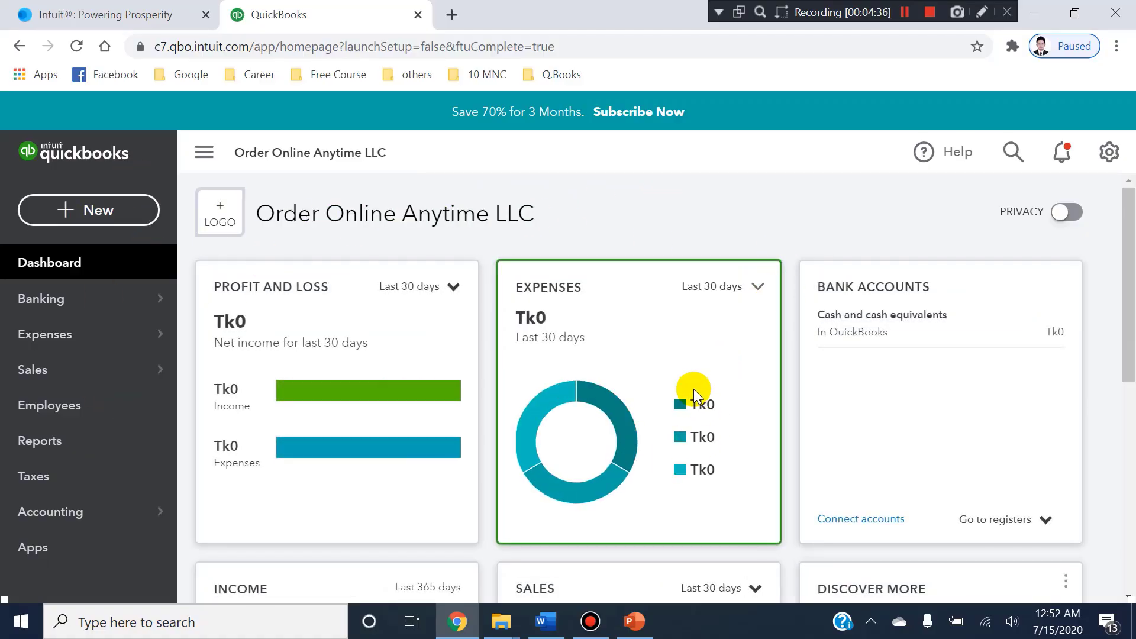
Switch to the PowerPoint slide show and point out the topic Setting up a new company in the course outline.
left_click(620, 626)
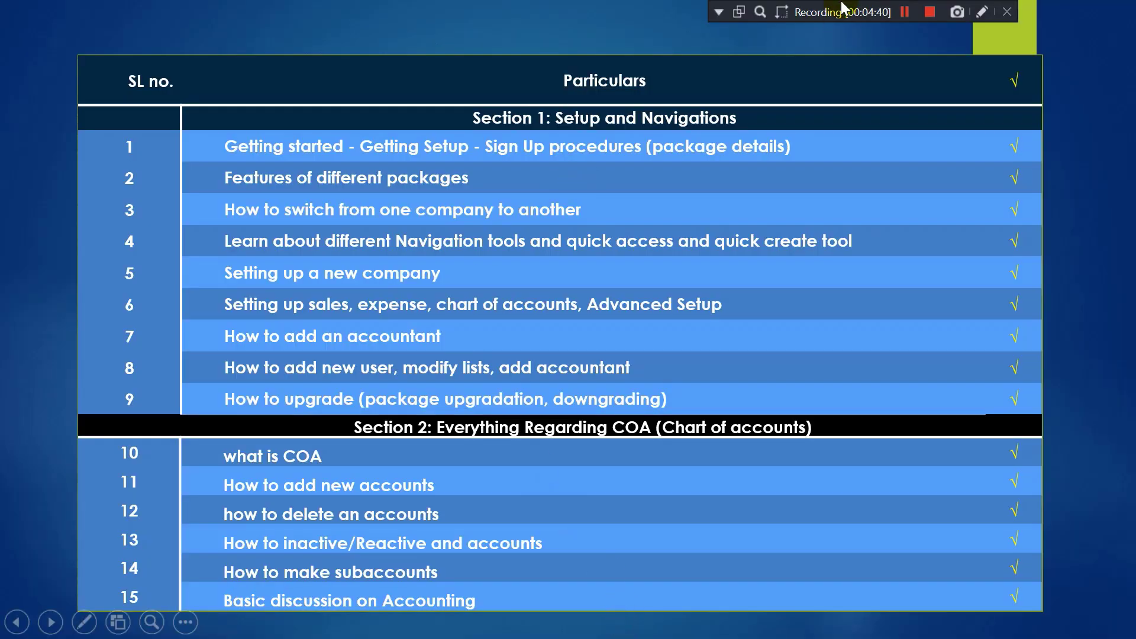
left_click(982, 12)
mouse_move(211, 258)
left_mouse_down()
mouse_move(284, 306)
mouse_move(507, 290)
left_mouse_up()
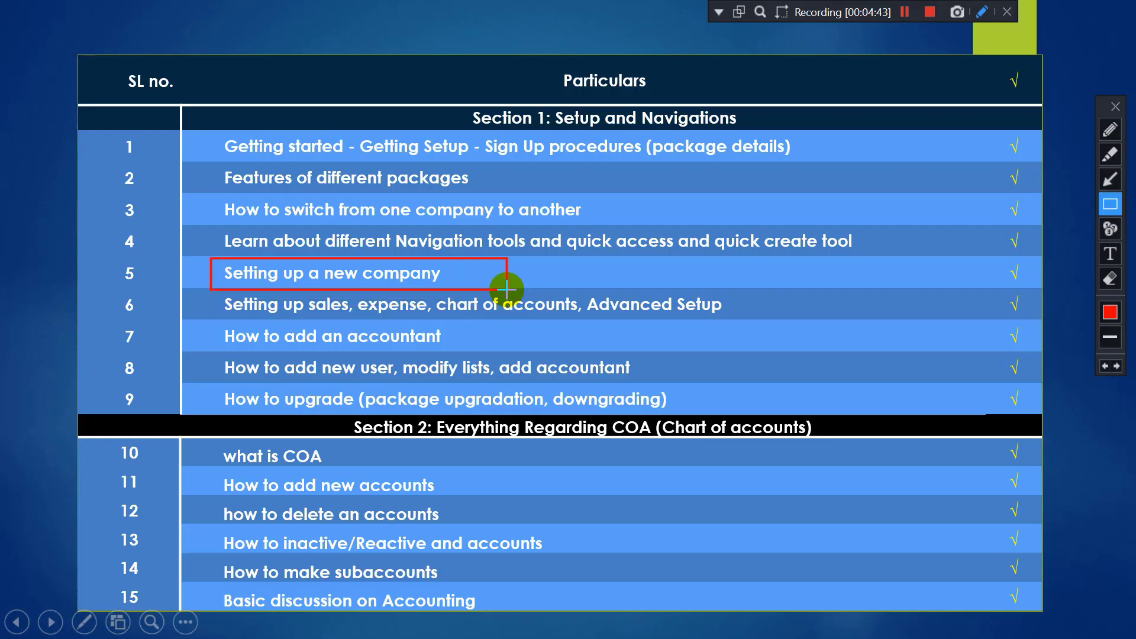
key("Escape")
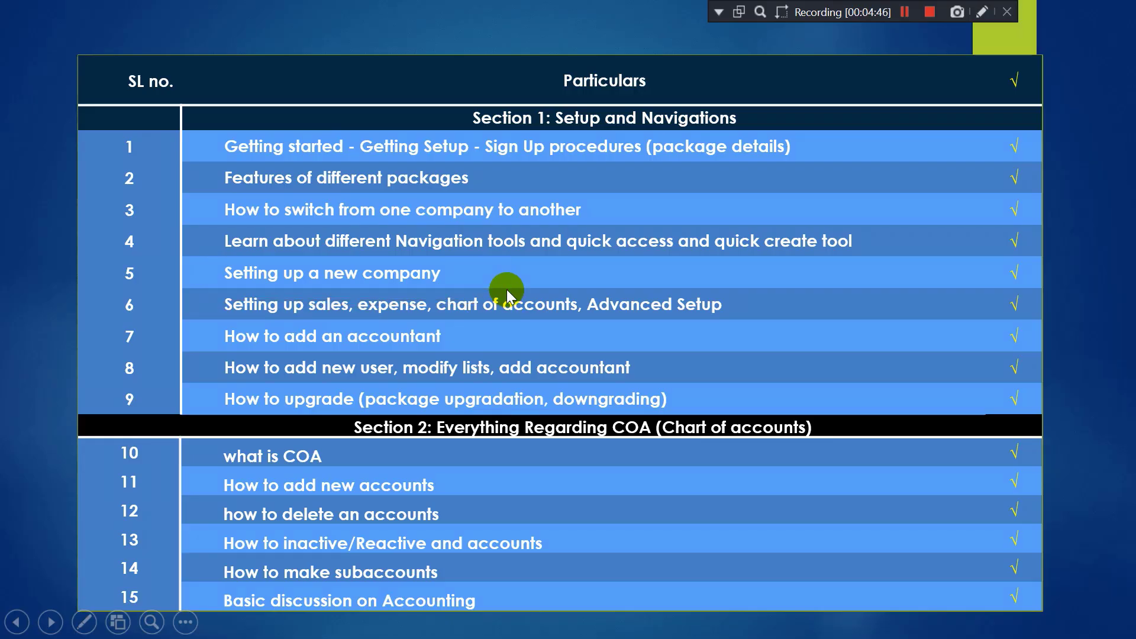
Switch back to QuickBooks in Chrome and open the Company section of Account and Settings.
key("alt+Tab")
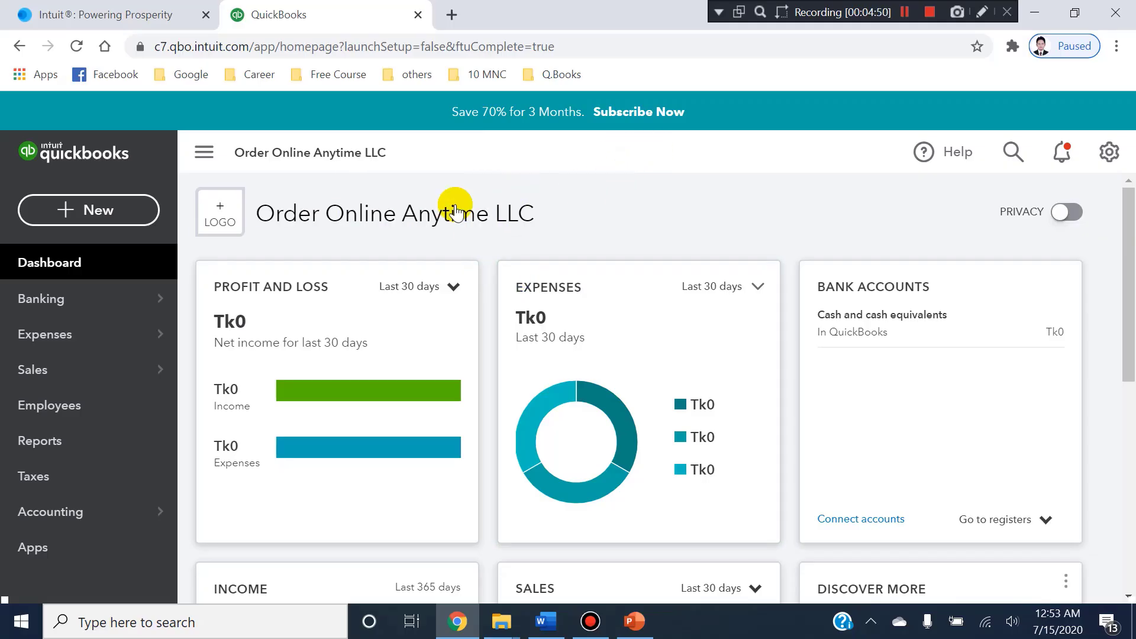
left_click(1093, 148)
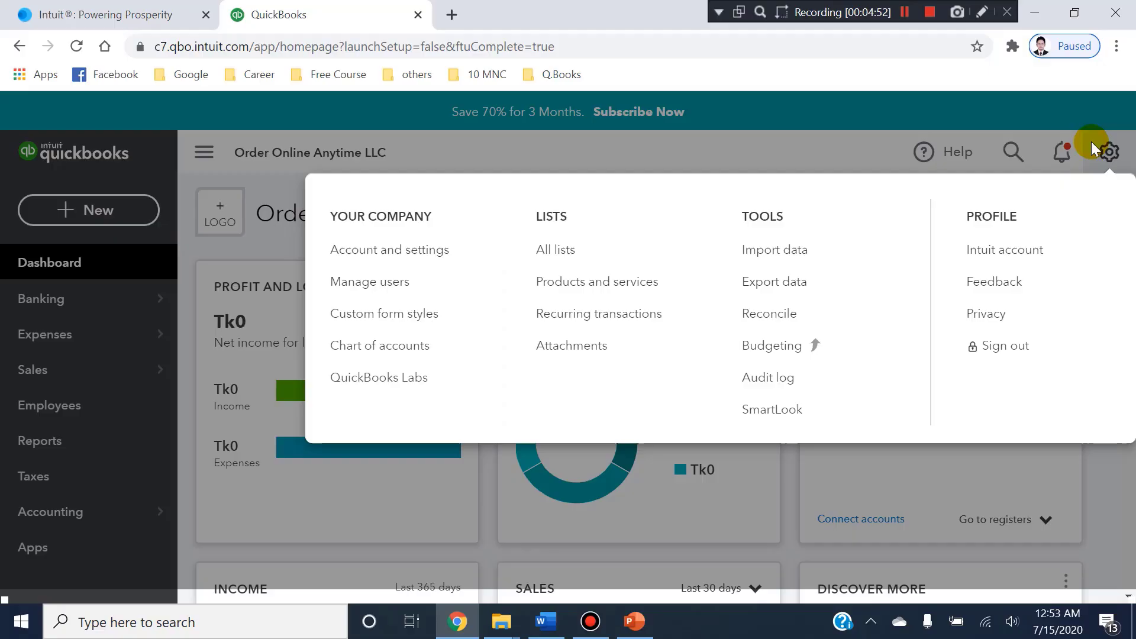
left_click(388, 259)
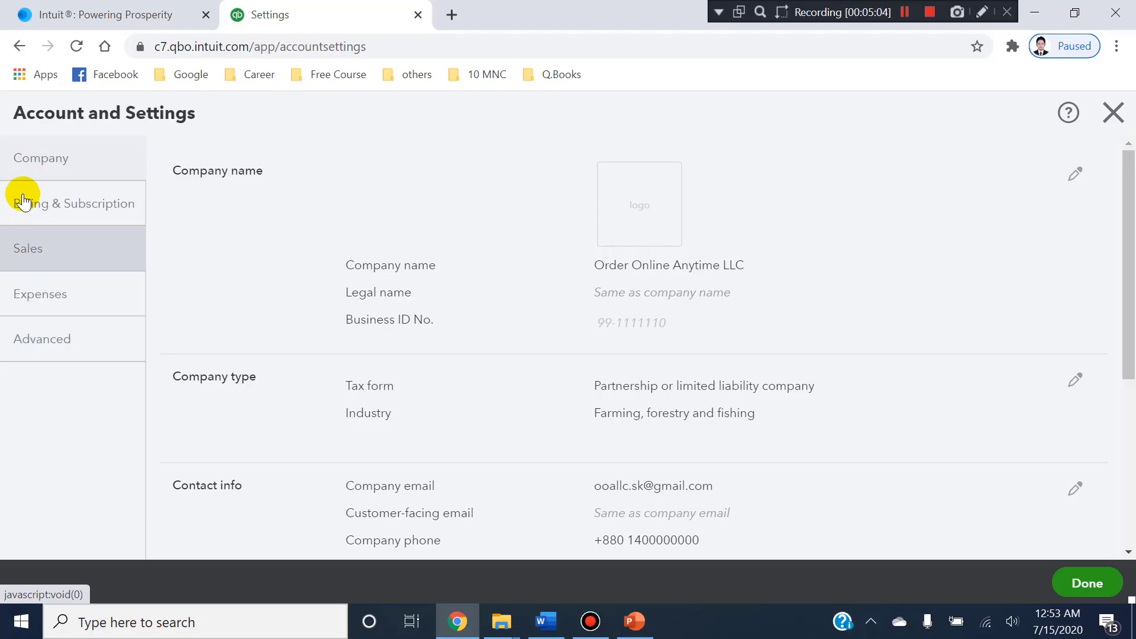
left_click(42, 159)
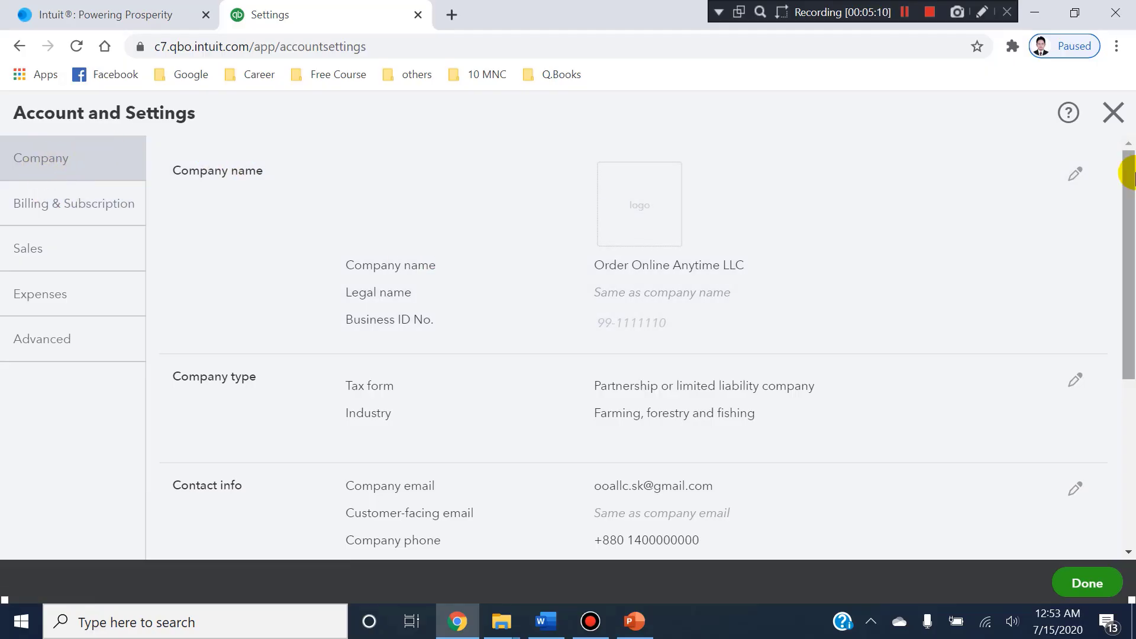
Edit the company name section and add the OOA Logo image from the 1. Company Setup folder as the company logo.
left_click(1071, 179)
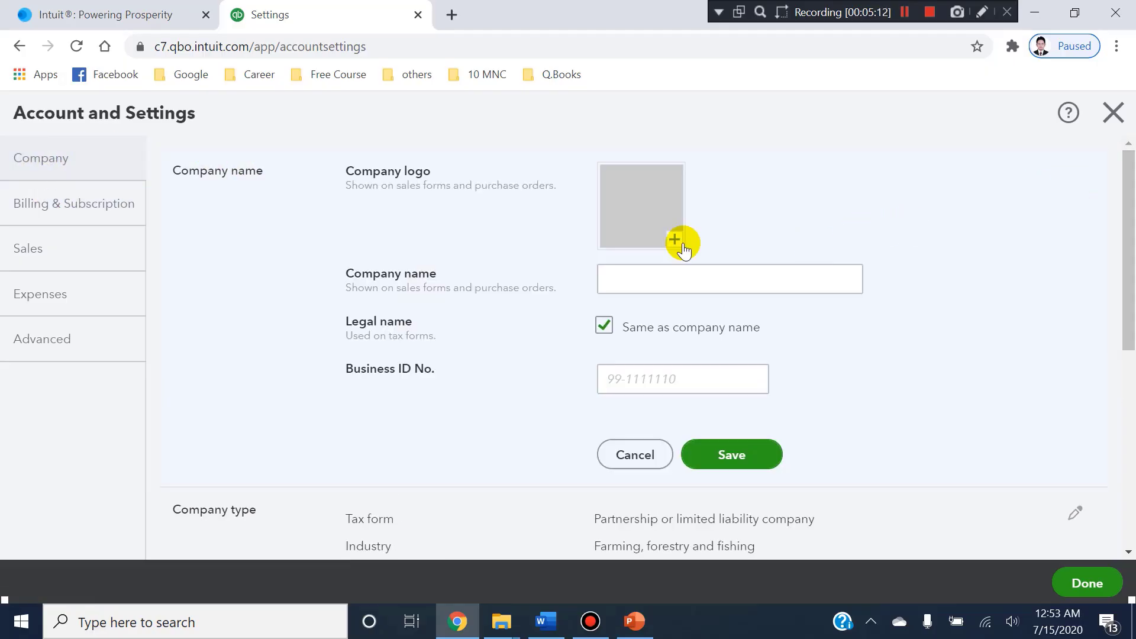
left_click(641, 207)
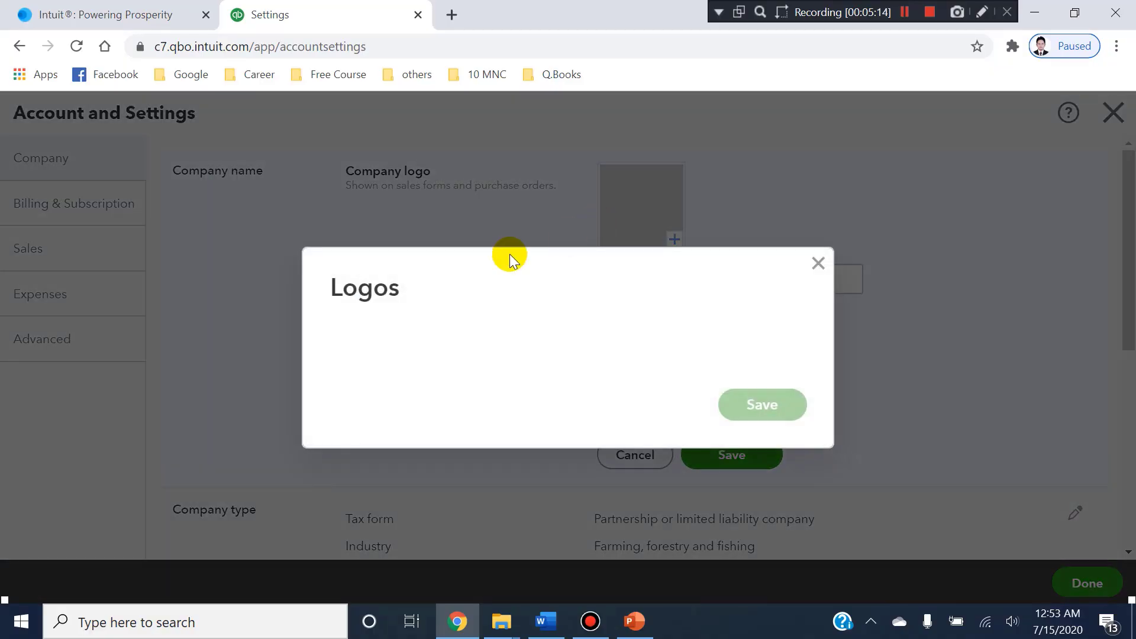
left_click(373, 329)
scroll(60, 145, "up", 2)
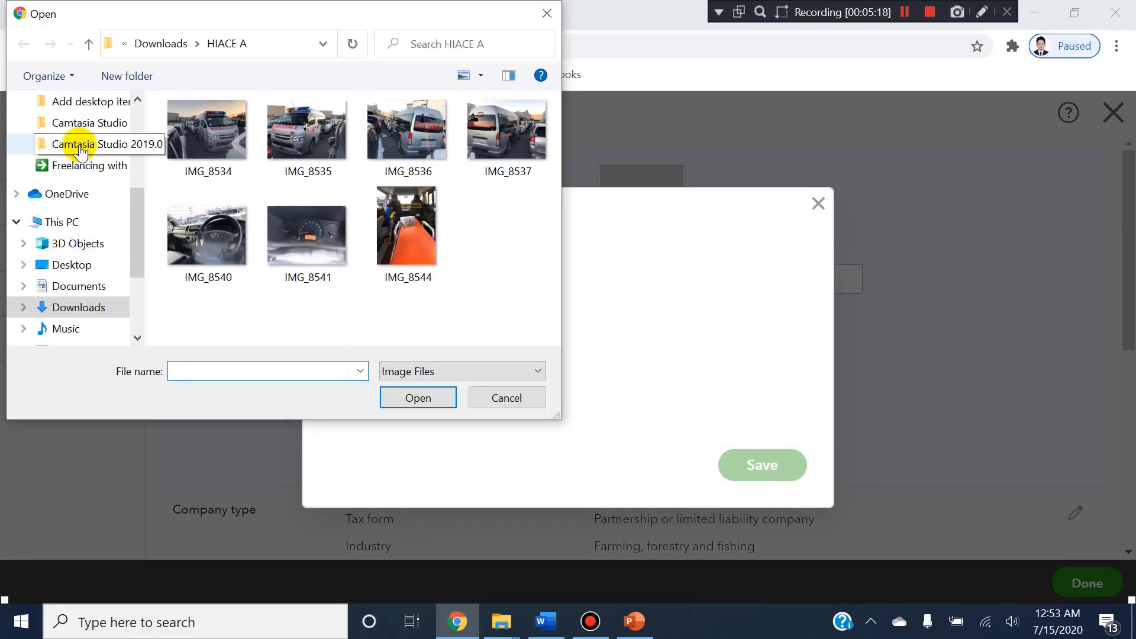
left_click(118, 164)
double_click(204, 130)
double_click(207, 132)
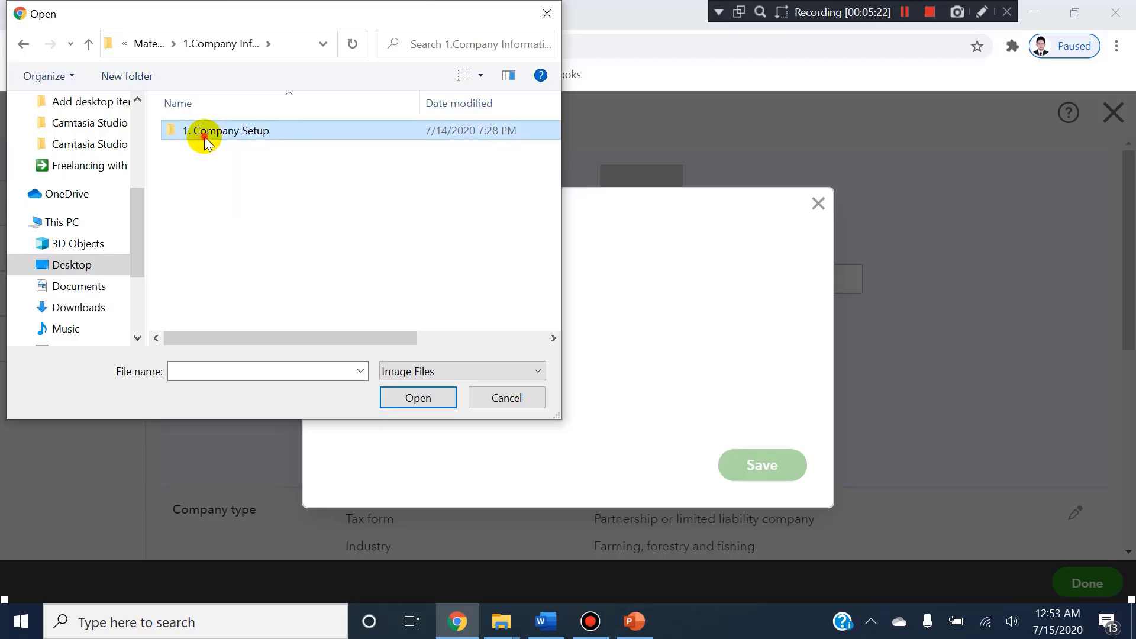
double_click(203, 132)
left_click(304, 152)
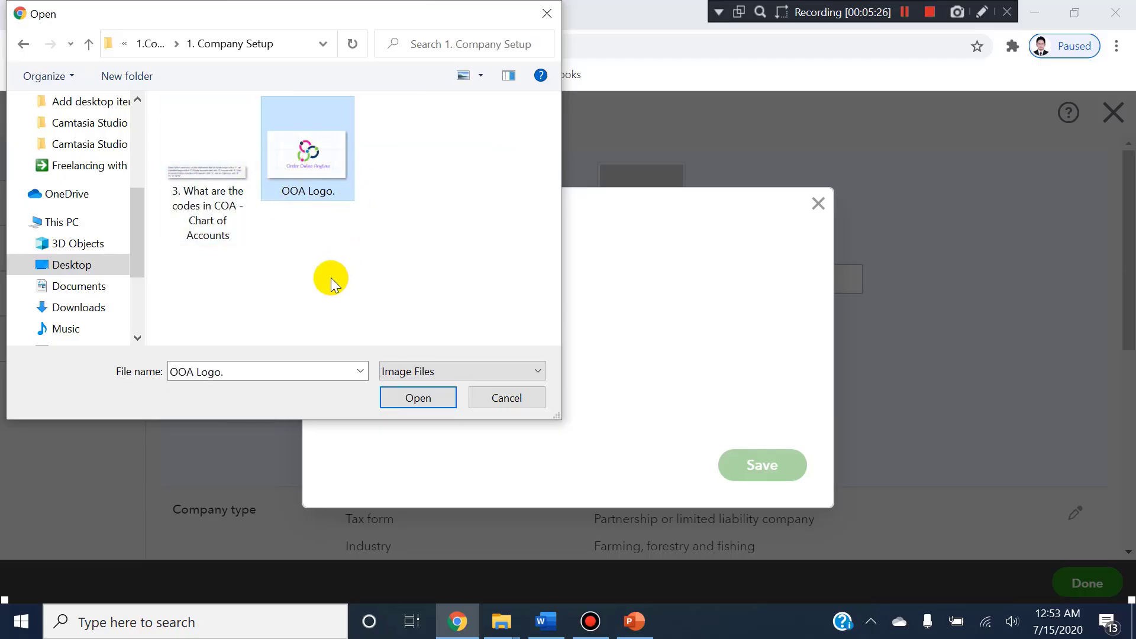
left_click(411, 396)
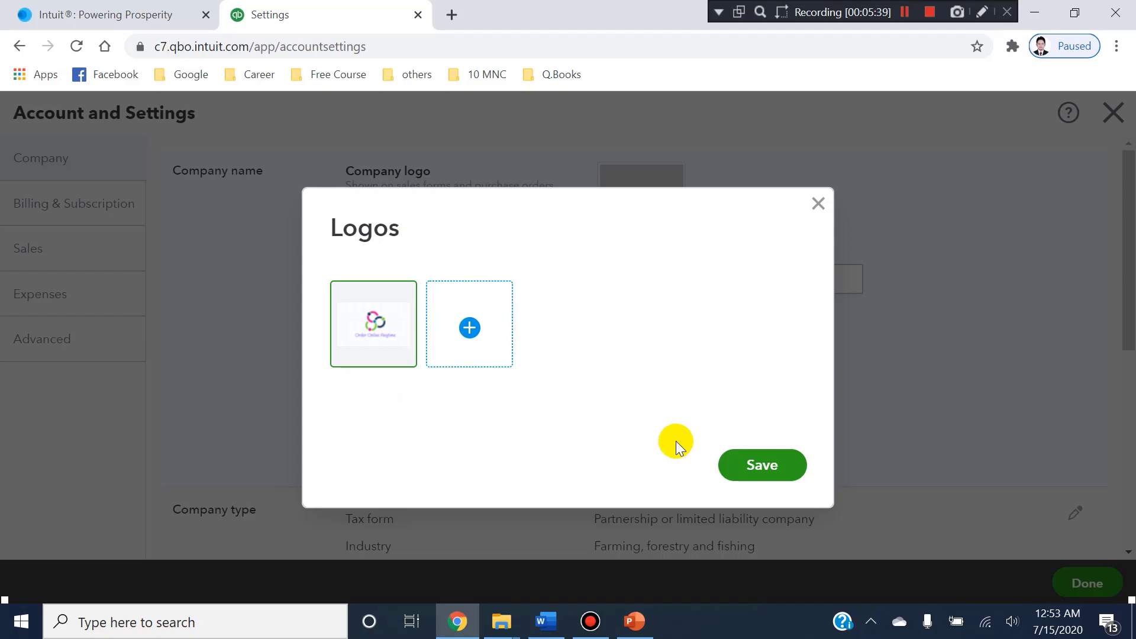
left_click(751, 479)
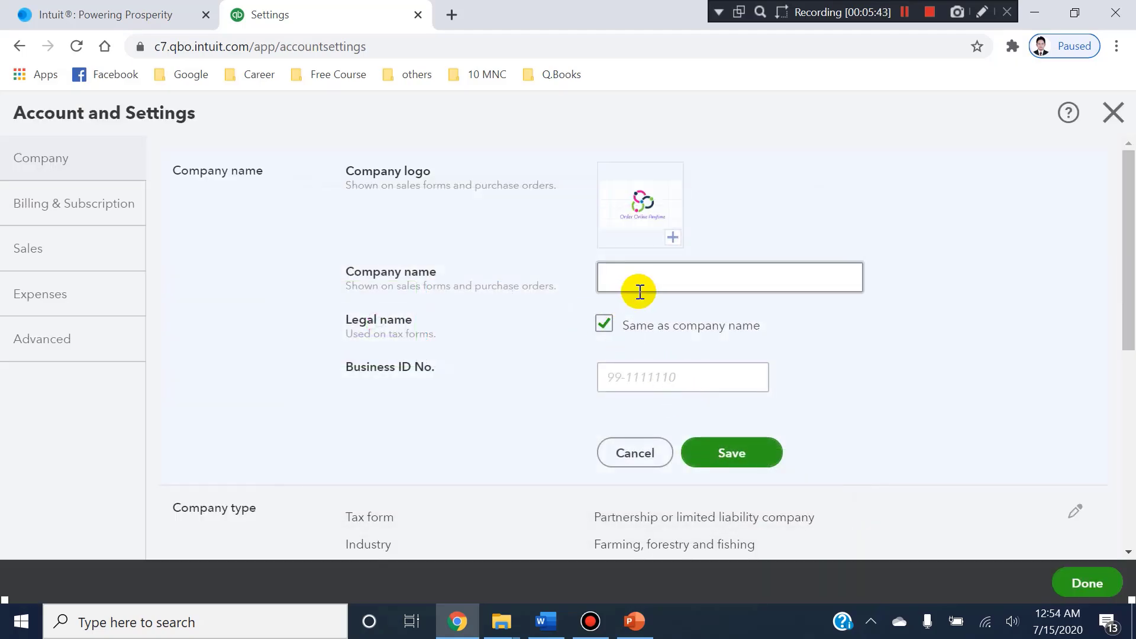
Enter Order Online Anytime LLC as the company name, keeping the legal name the same.
left_click(647, 285)
type("Or")
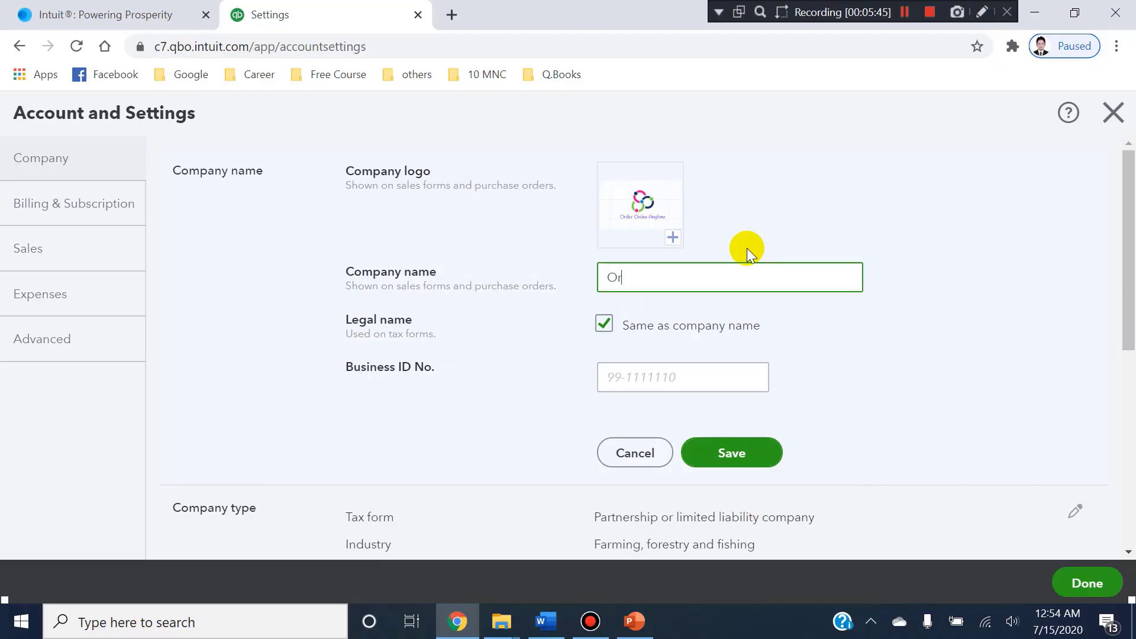
type("der Online Anytime LLC")
key("Tab")
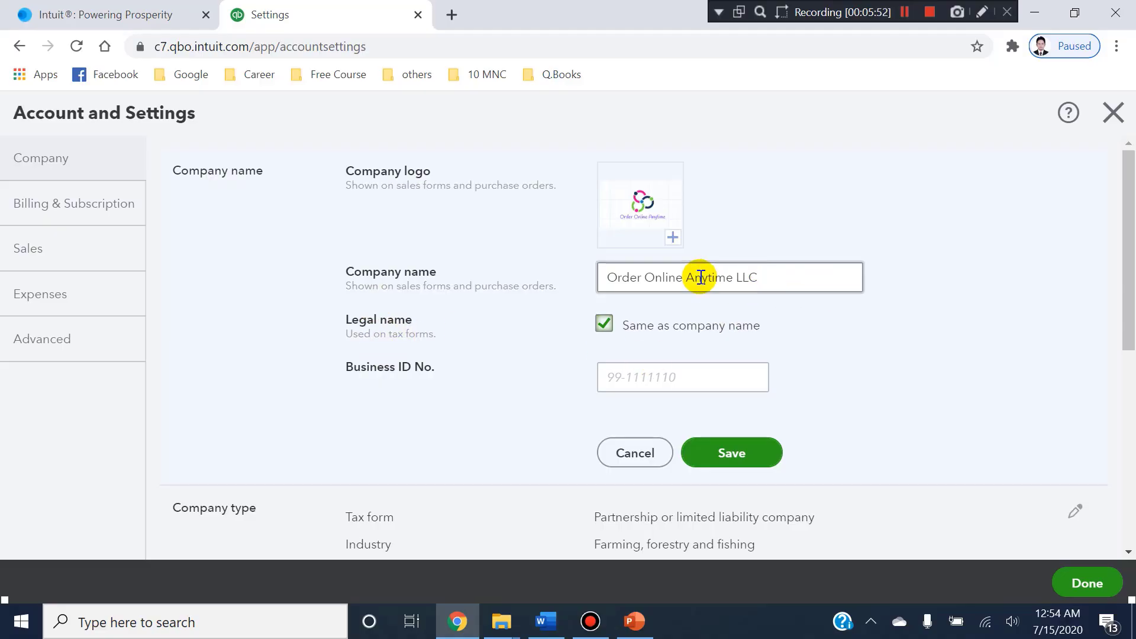
Copy the company registration number from the Word document into the Business ID No. field in QuickBooks and save the section.
key("alt+Tab")
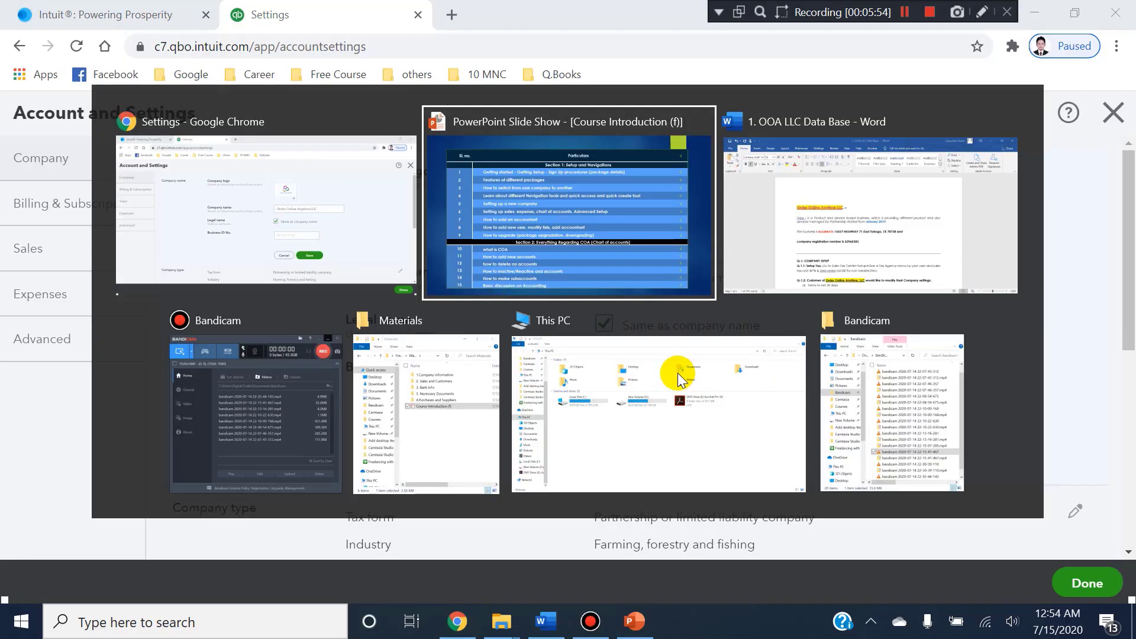
key("alt+Tab")
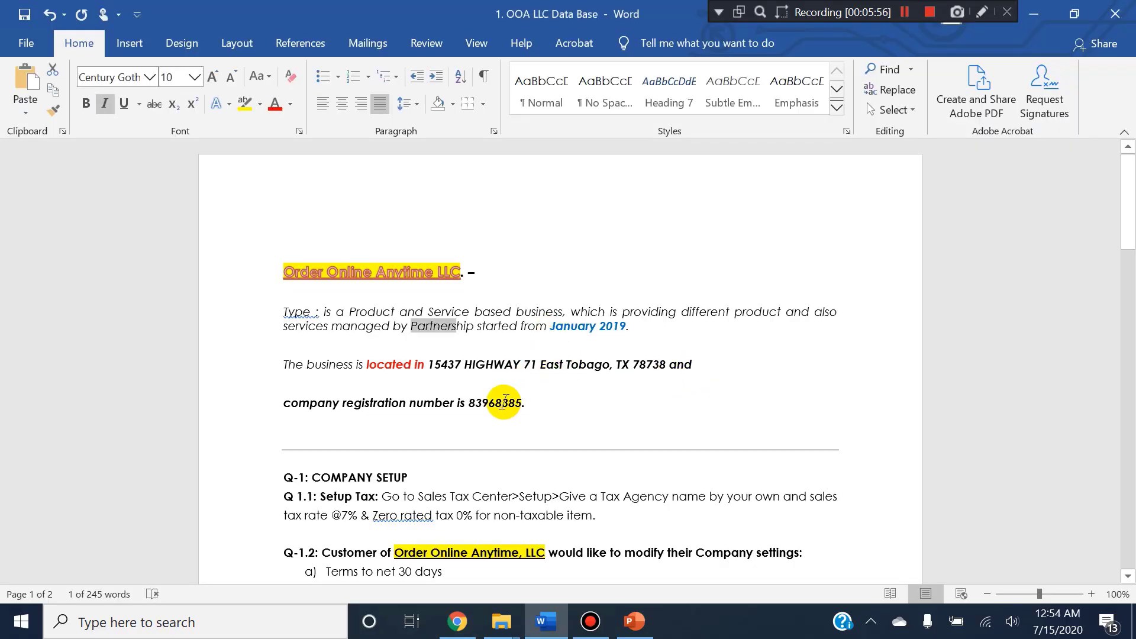
left_click(533, 403)
double_click(535, 403)
key("ctrl+c")
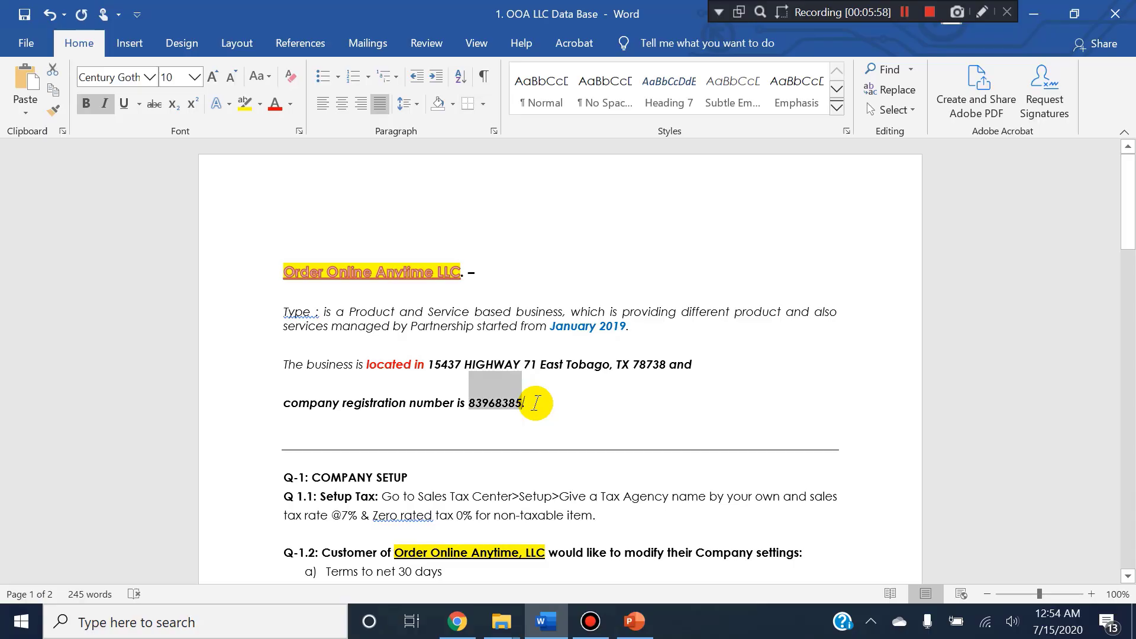
key("alt+Tab")
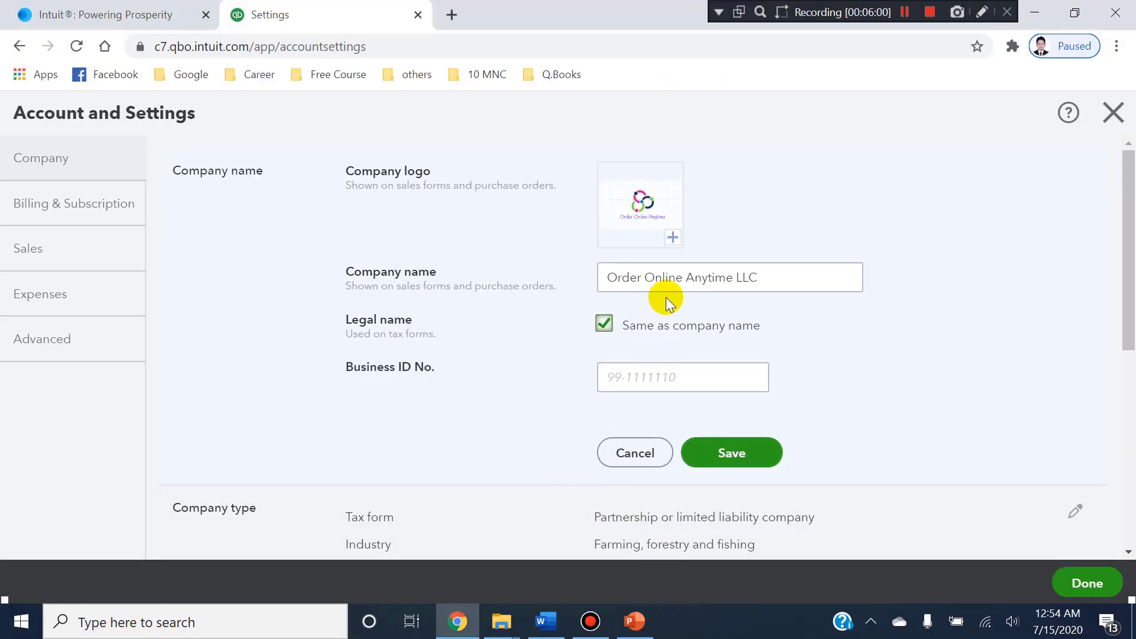
left_click(666, 379)
key("ctrl+v")
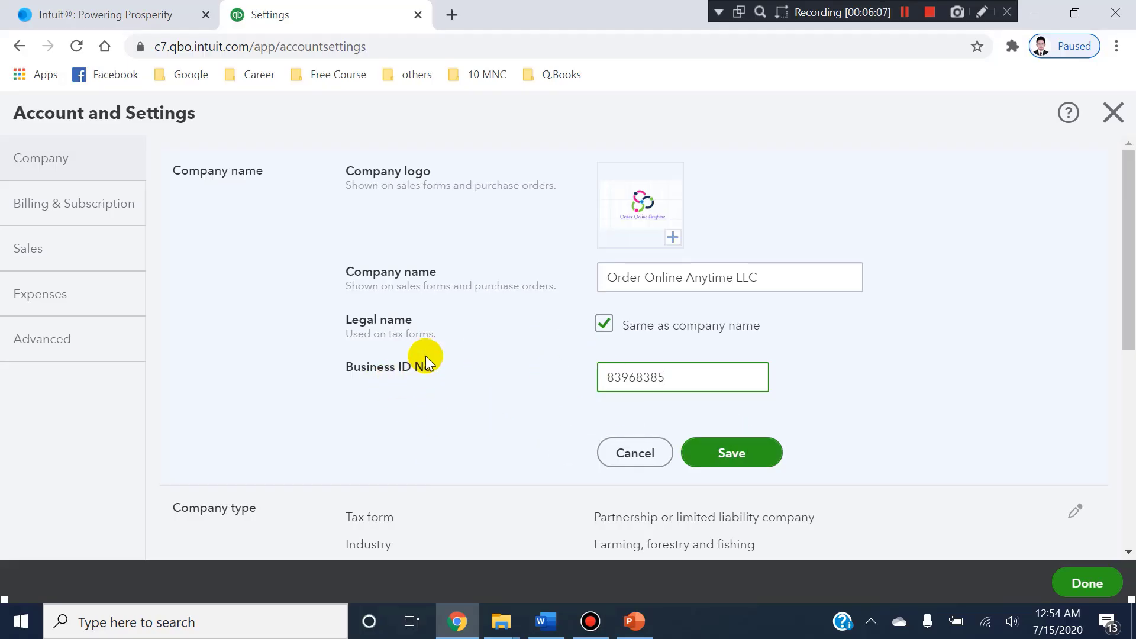
left_click(735, 450)
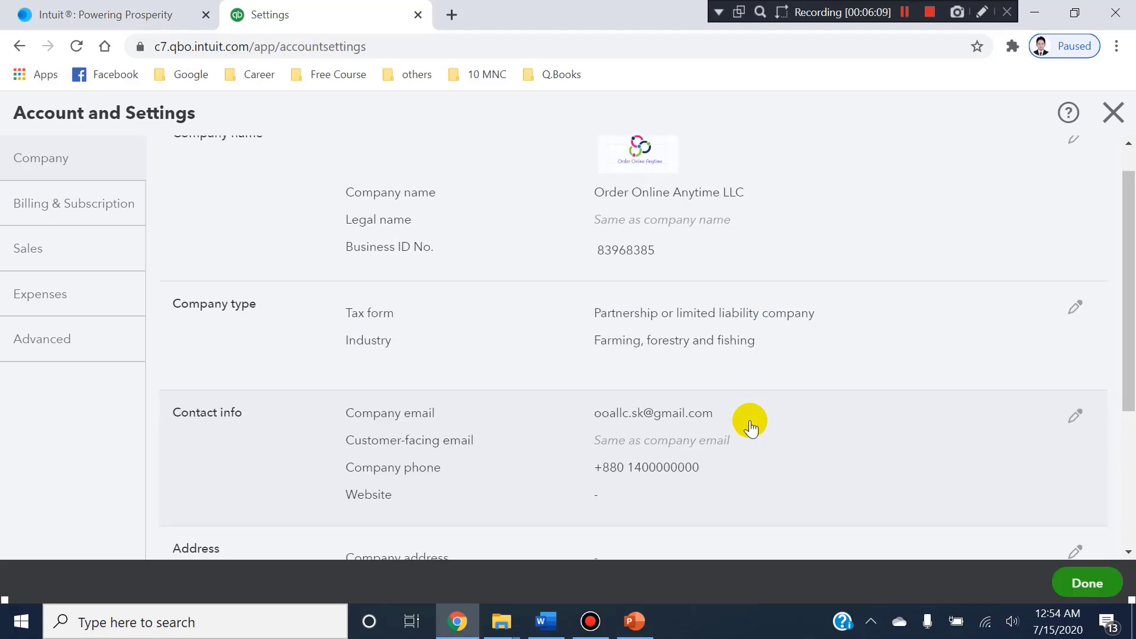
Review the company type and contact info details, opening contact info for editing and cancelling without changes.
scroll(749, 419, "down", 2)
scroll(264, 290, "up", 1)
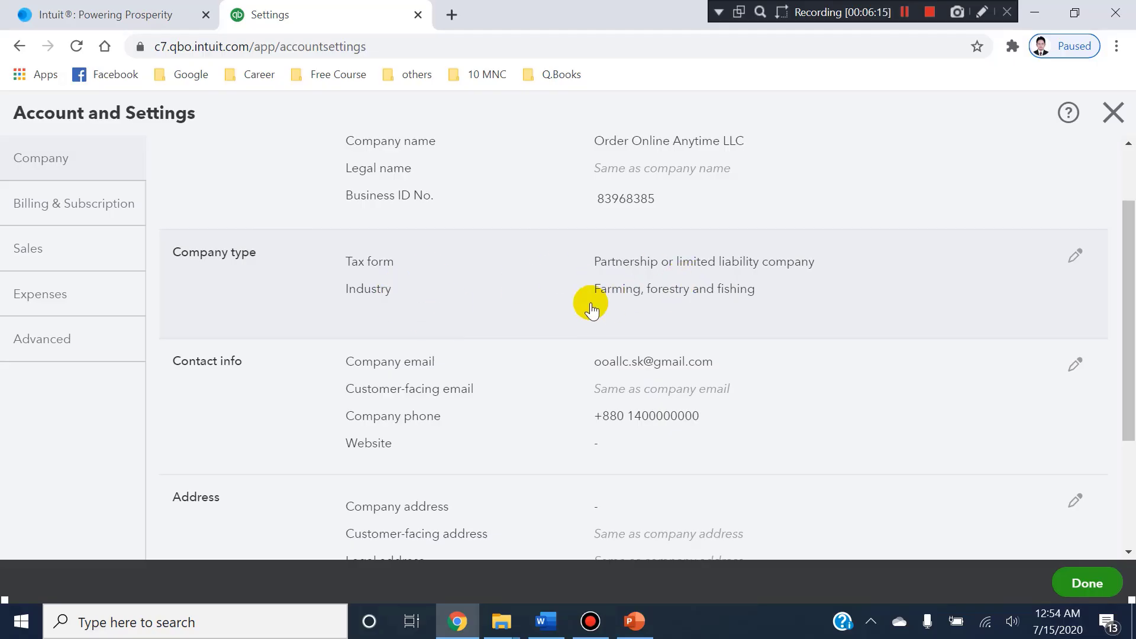
scroll(661, 312, "down", 3)
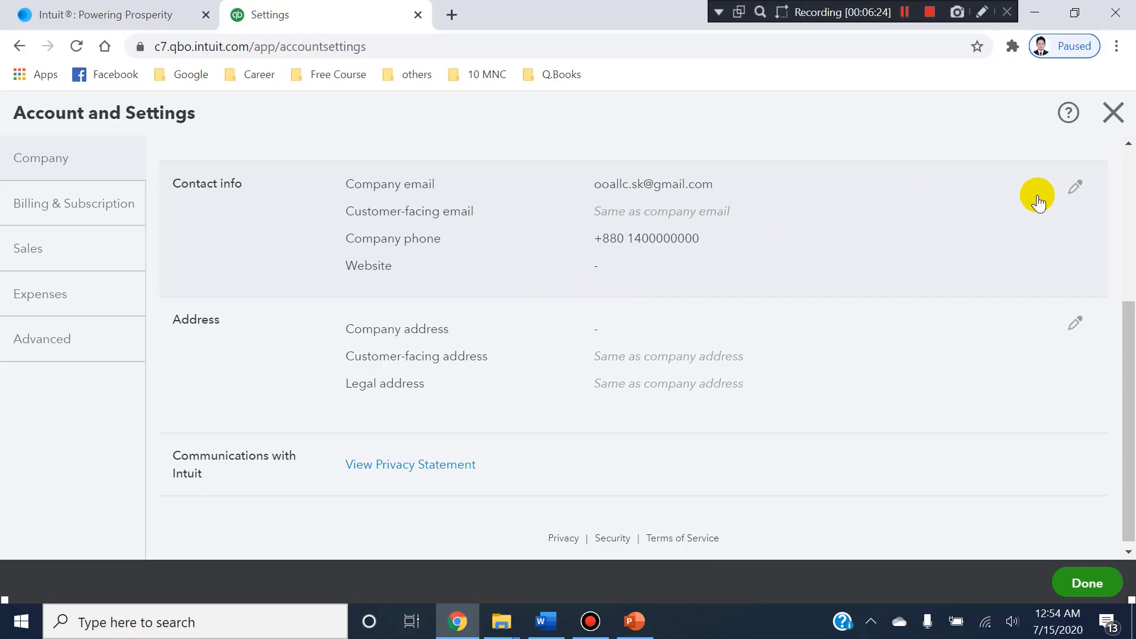
left_click(1075, 189)
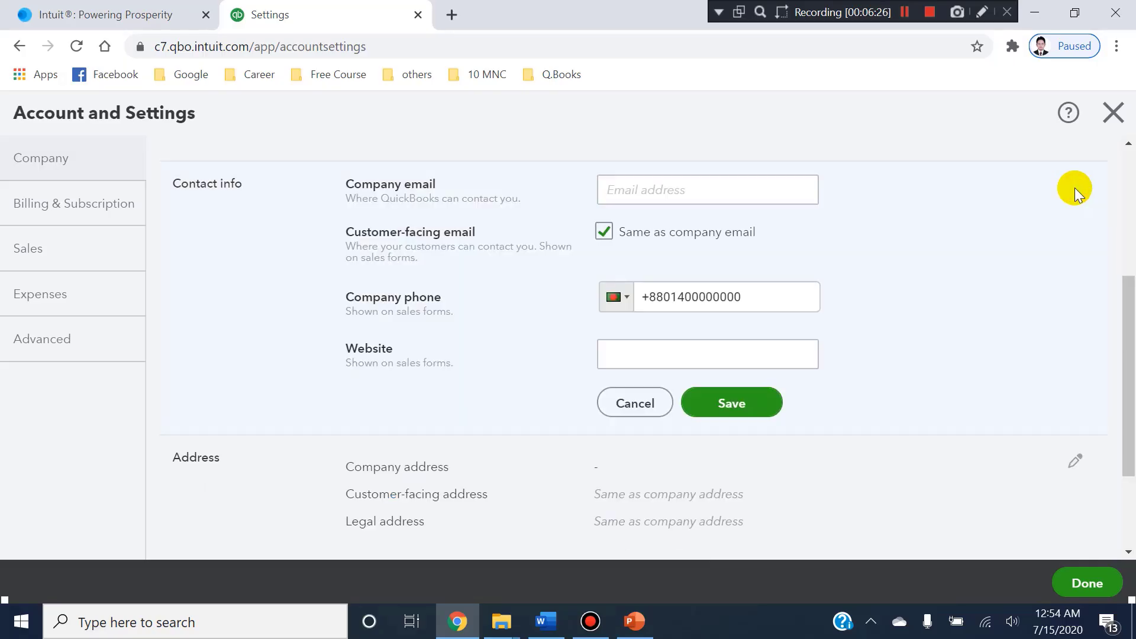
left_click(598, 402)
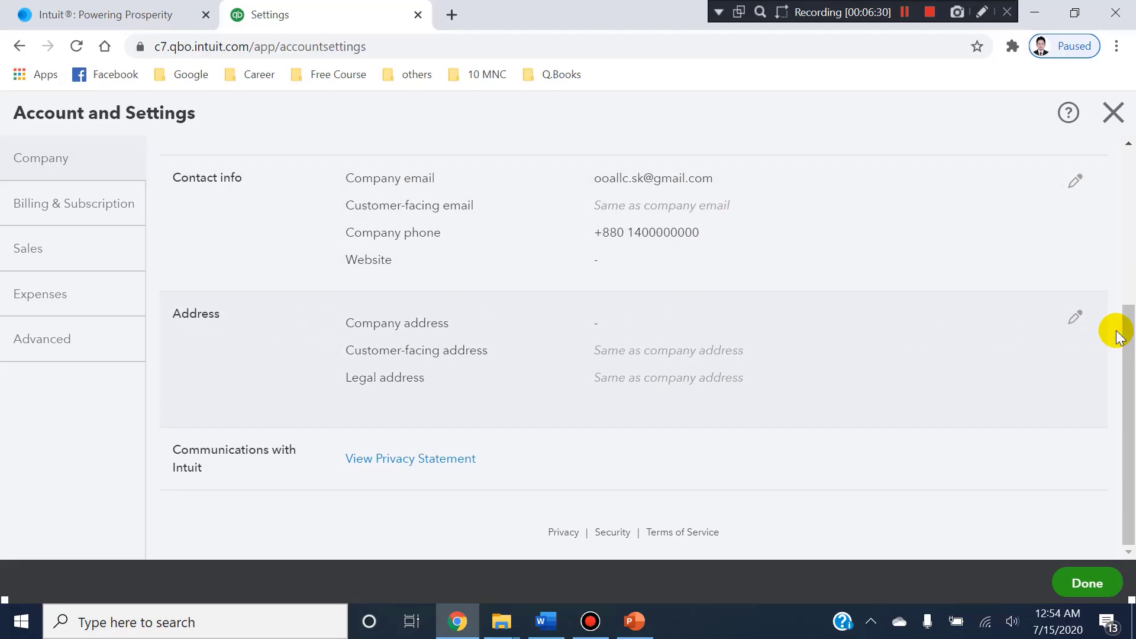
Edit the Address section and copy the business address from the Word document into the company address Street field in QuickBooks.
left_click(1073, 326)
key("alt+Tab")
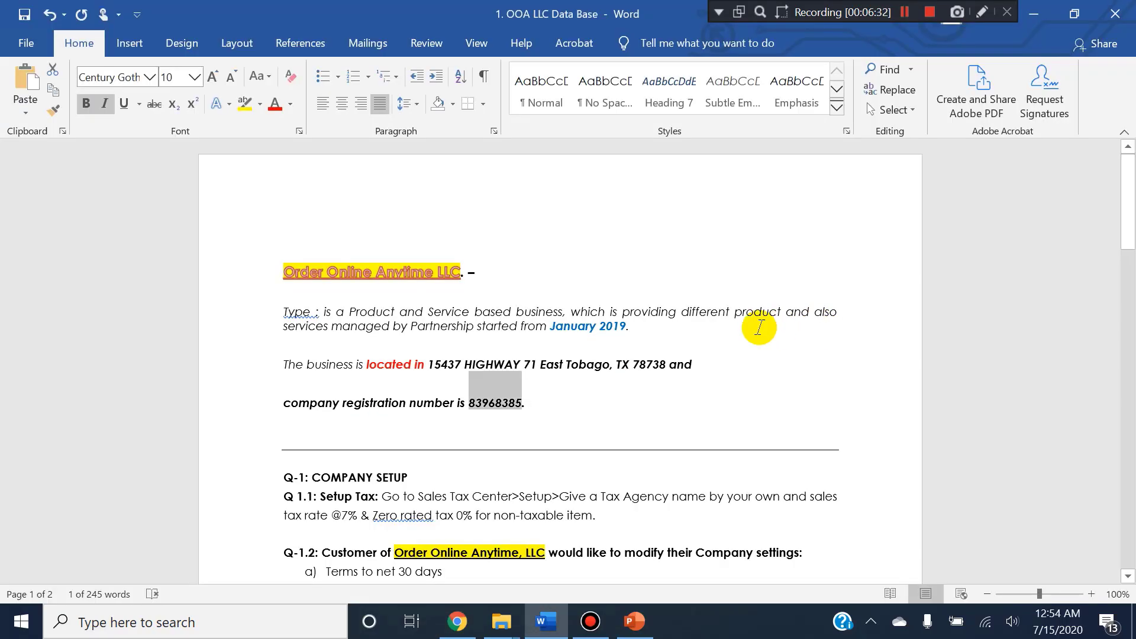
scroll(515, 362, "down", 3)
scroll(431, 253, "up", 4)
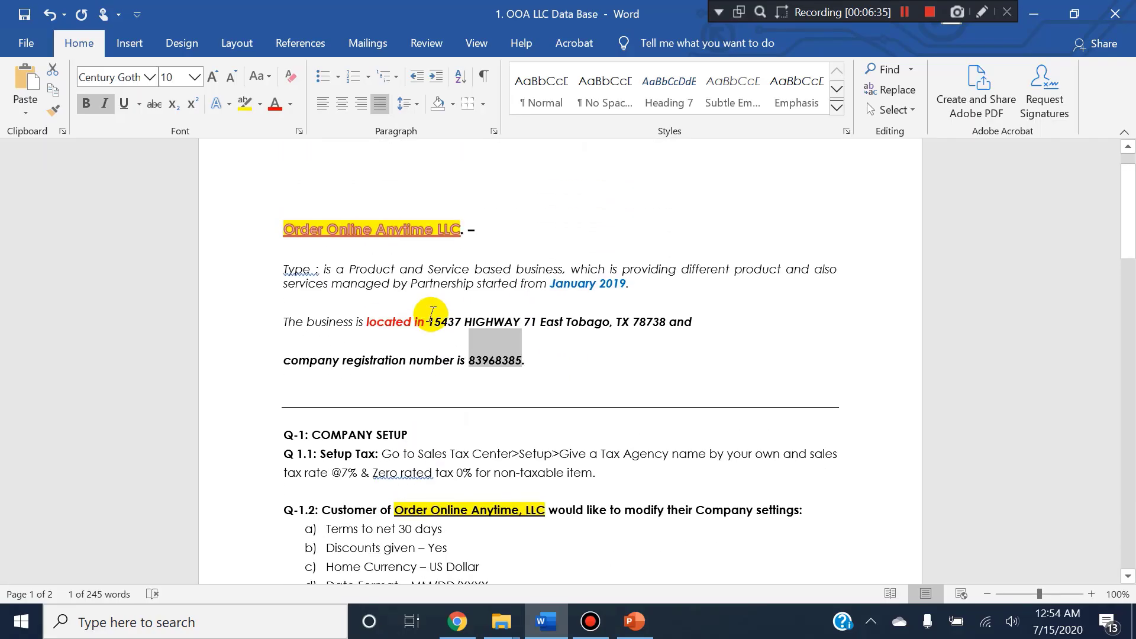
left_click(388, 345)
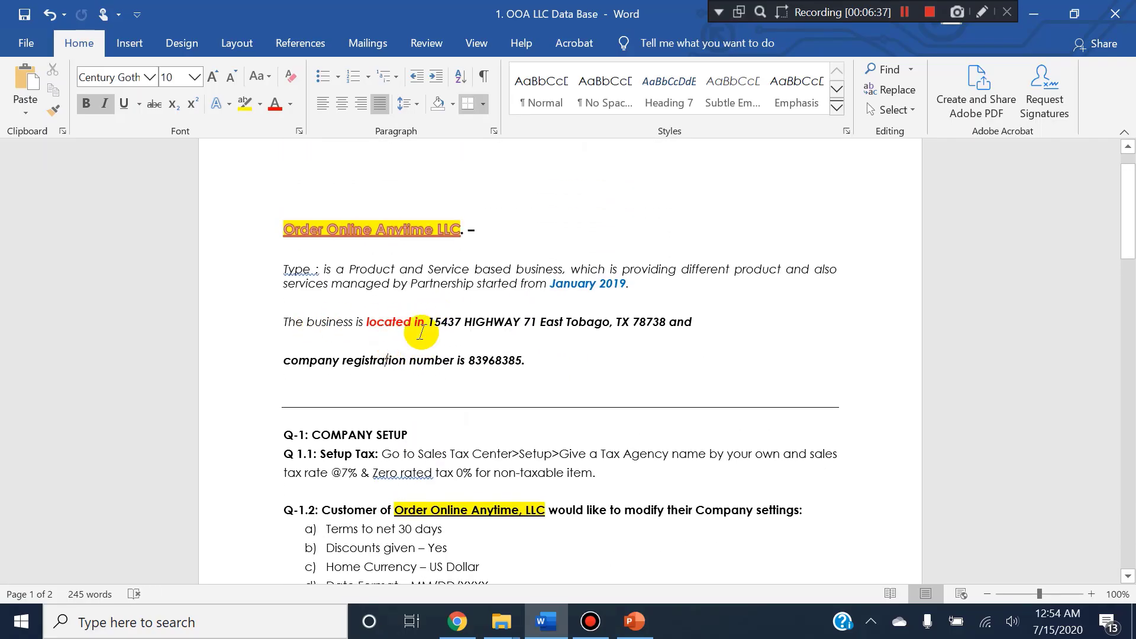
left_click(431, 322)
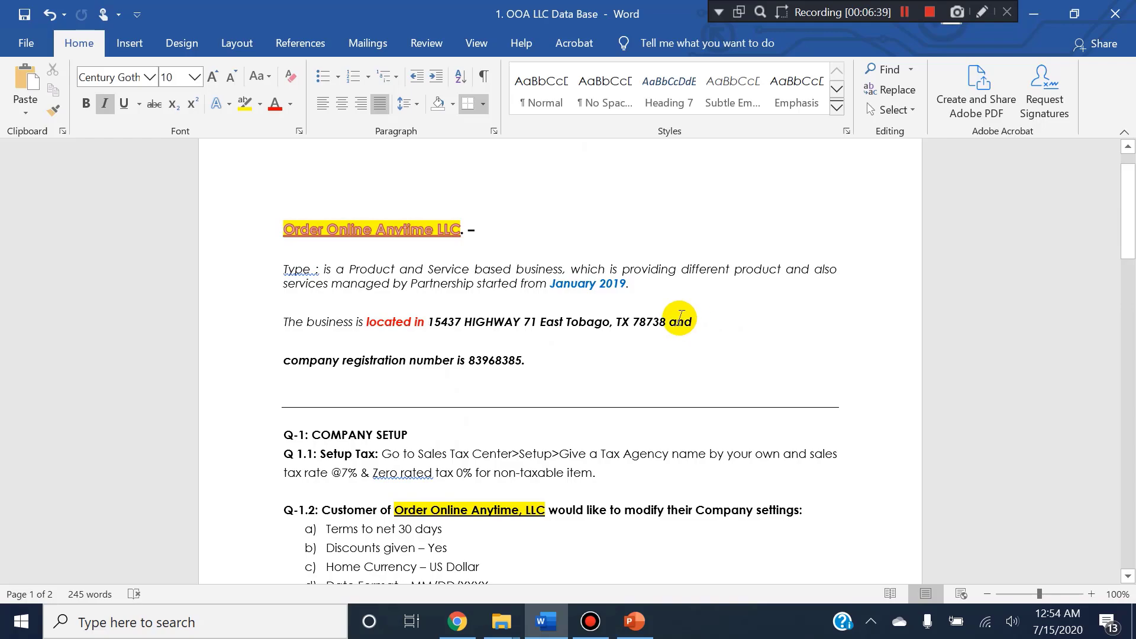
left_click(606, 330)
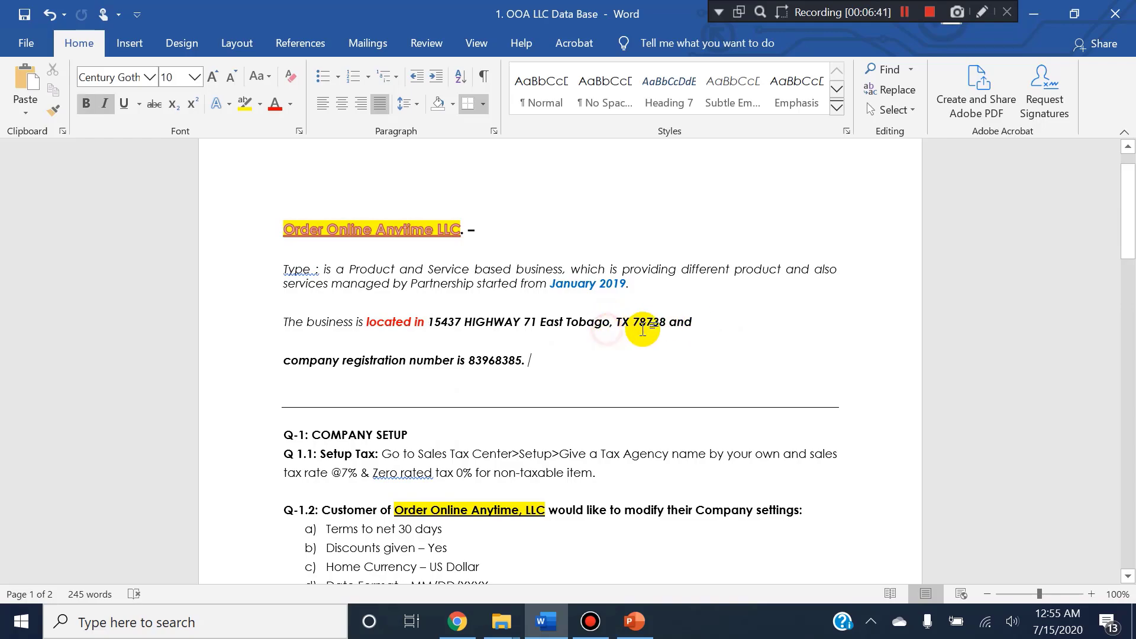
left_click_drag(670, 319, 431, 323)
key("alt+Tab")
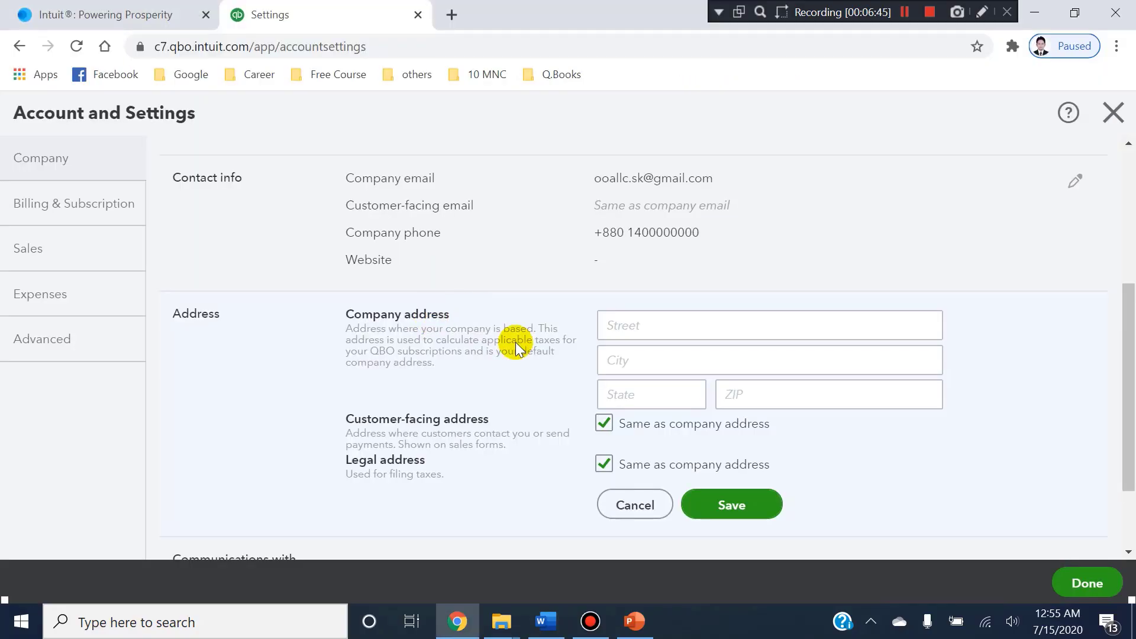
left_click(631, 336)
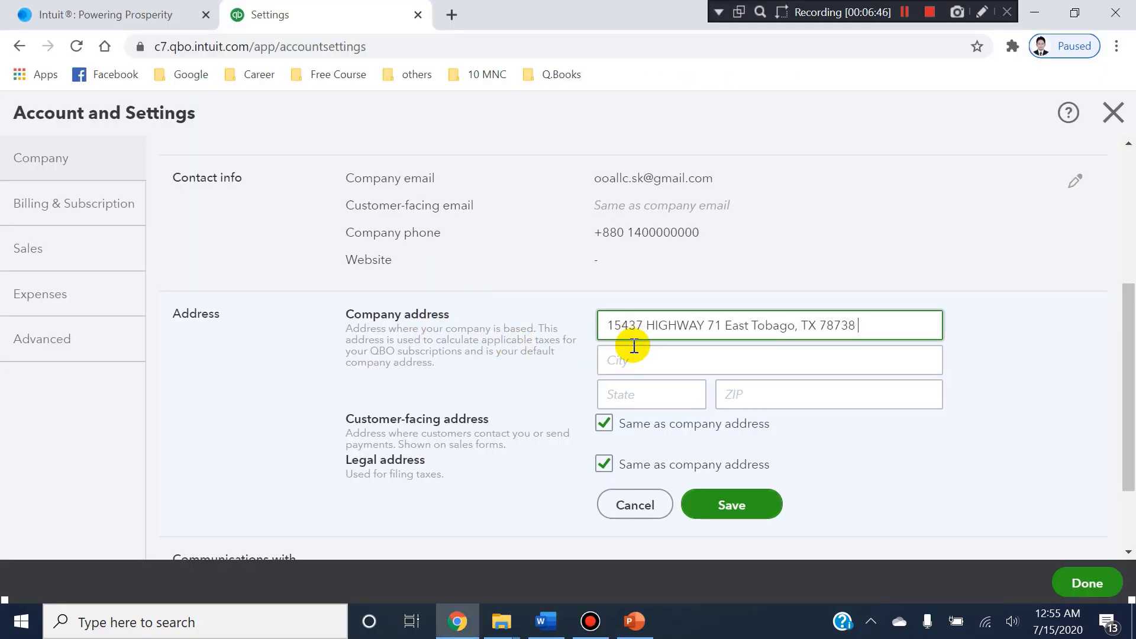
Move the state and ZIP code from the street line of the company address into their own fields.
left_click(634, 350)
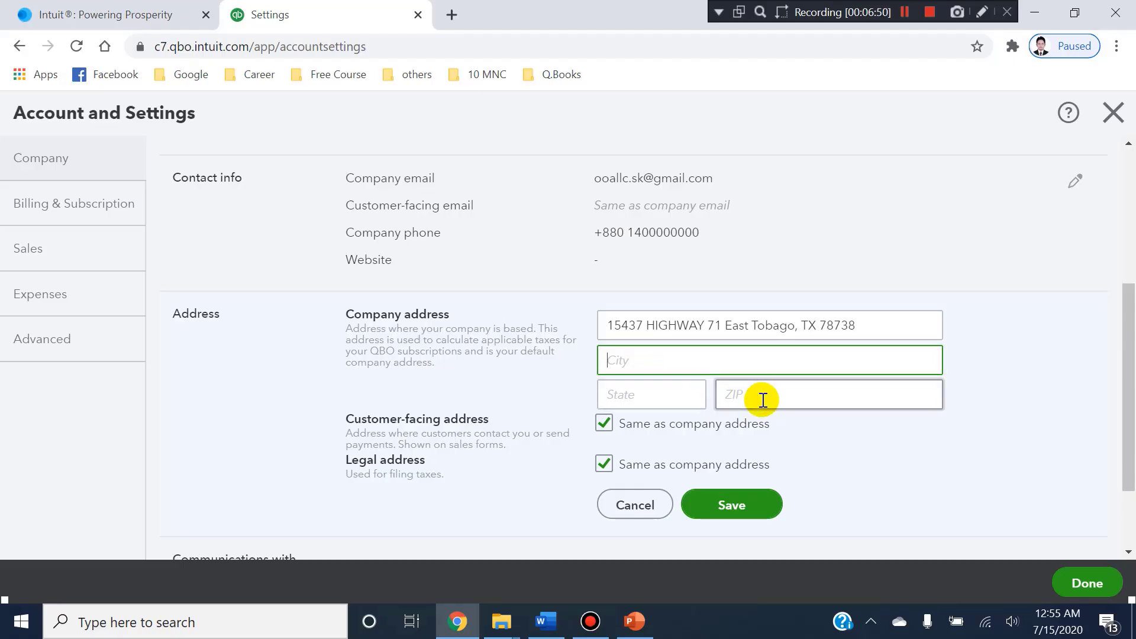
left_click(799, 326)
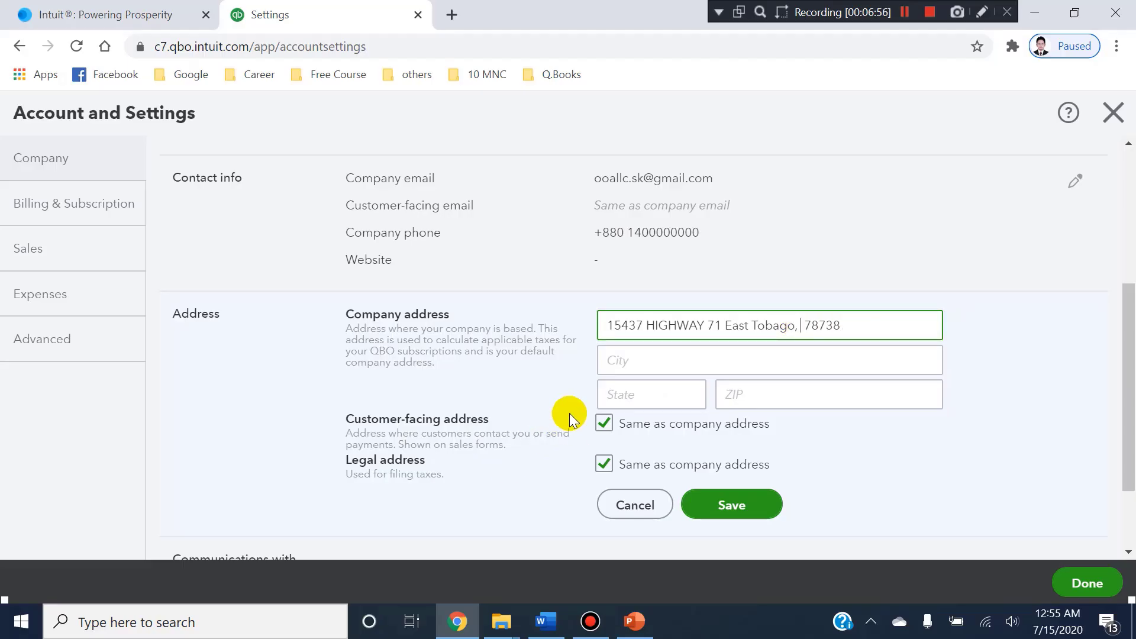
left_click(610, 397)
type("TX")
left_click(849, 330)
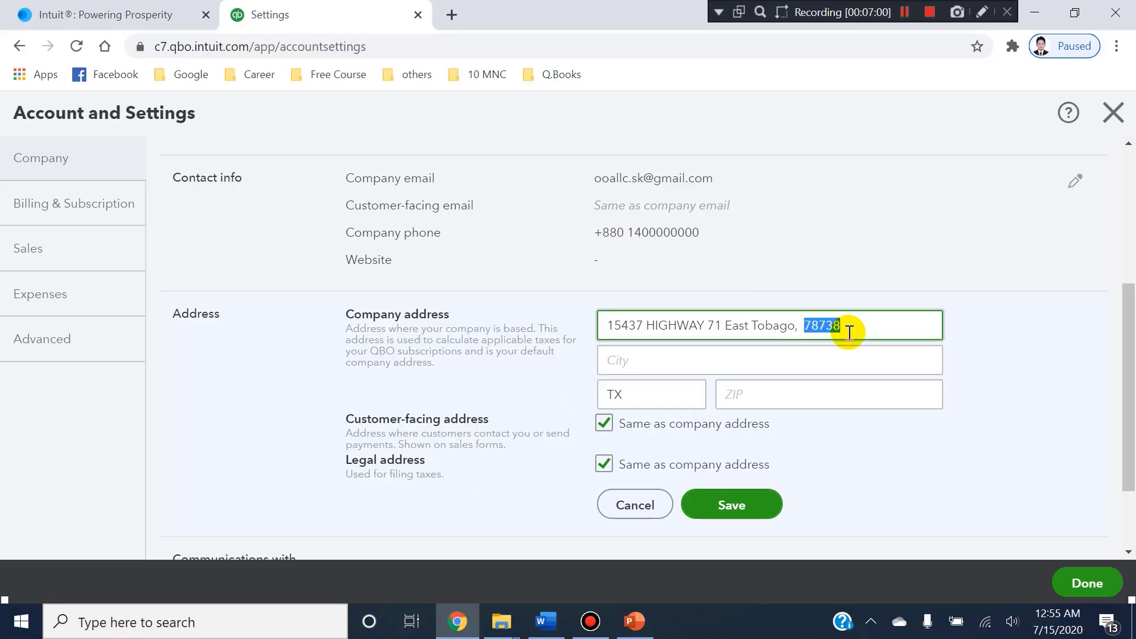
key("BackSpace")
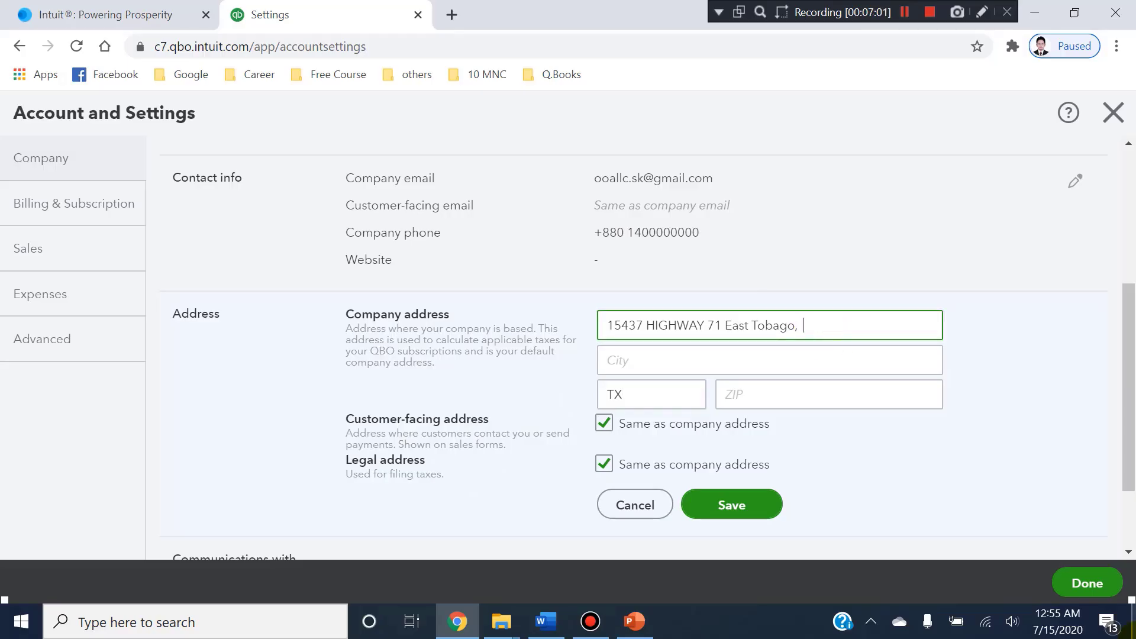
left_click(796, 397)
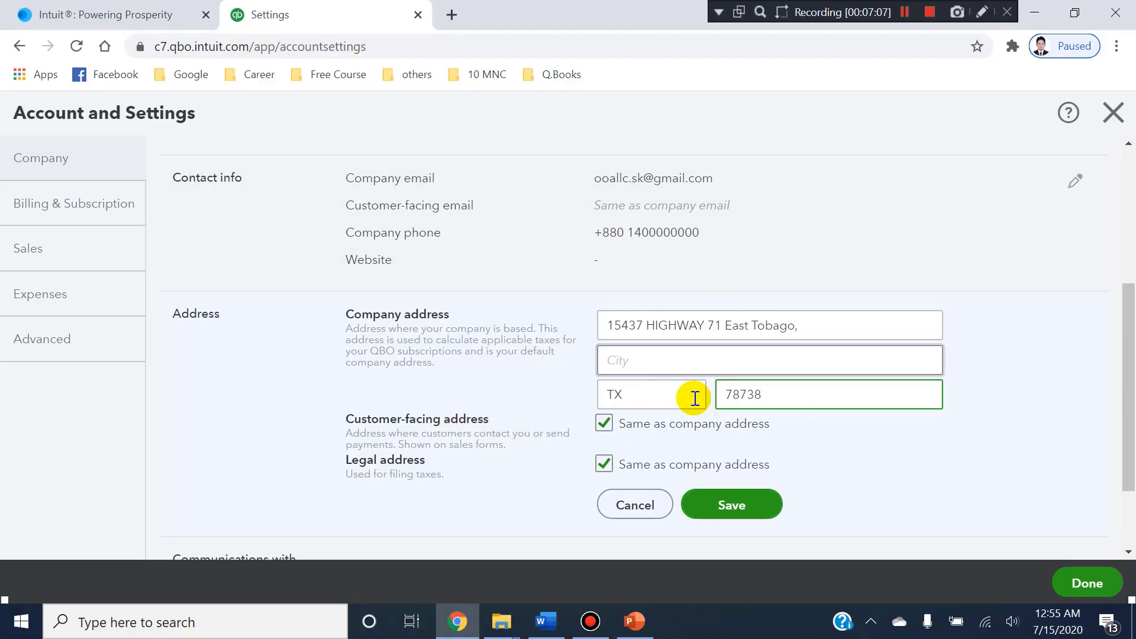
Turn off the customer-facing address's Same as company address option and turn it back on.
scroll(651, 438, "down", 2)
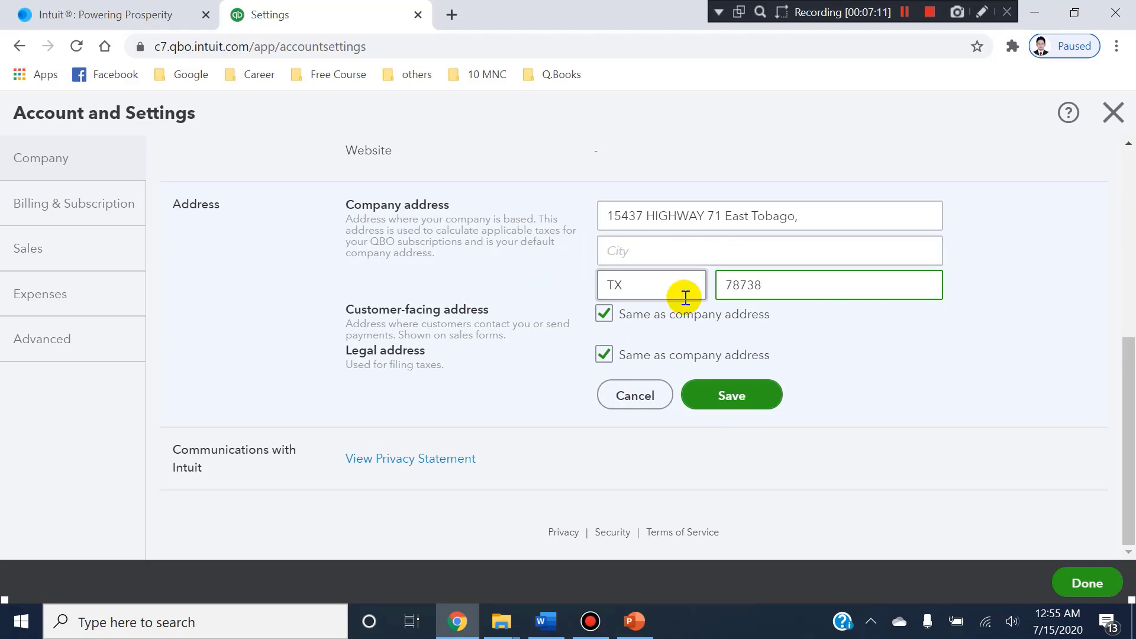
left_click(604, 316)
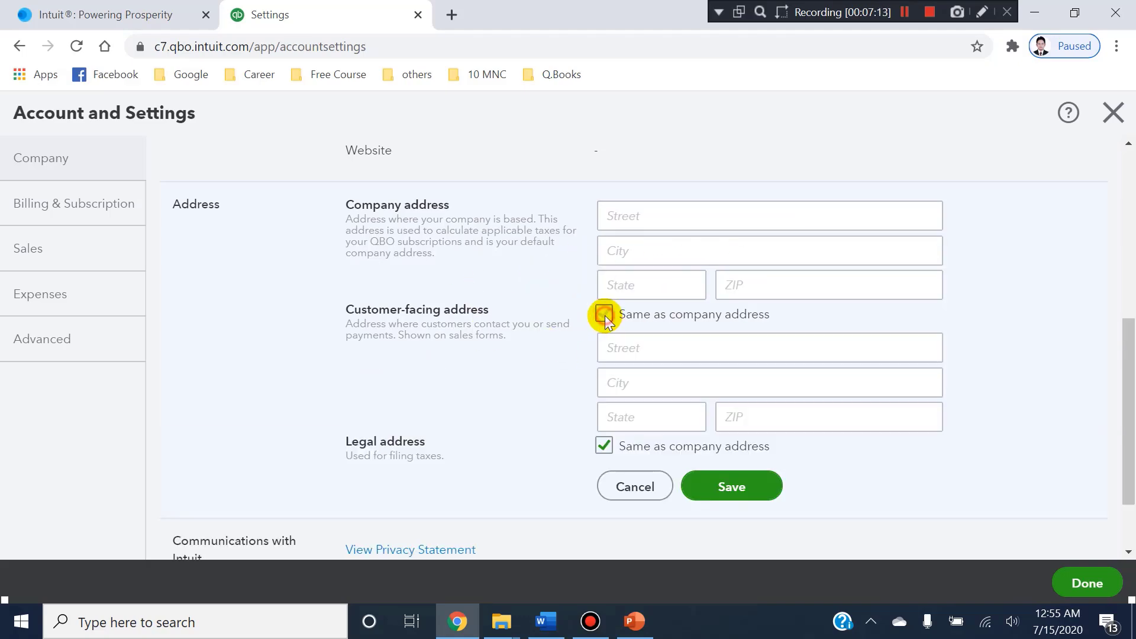
left_click(606, 315)
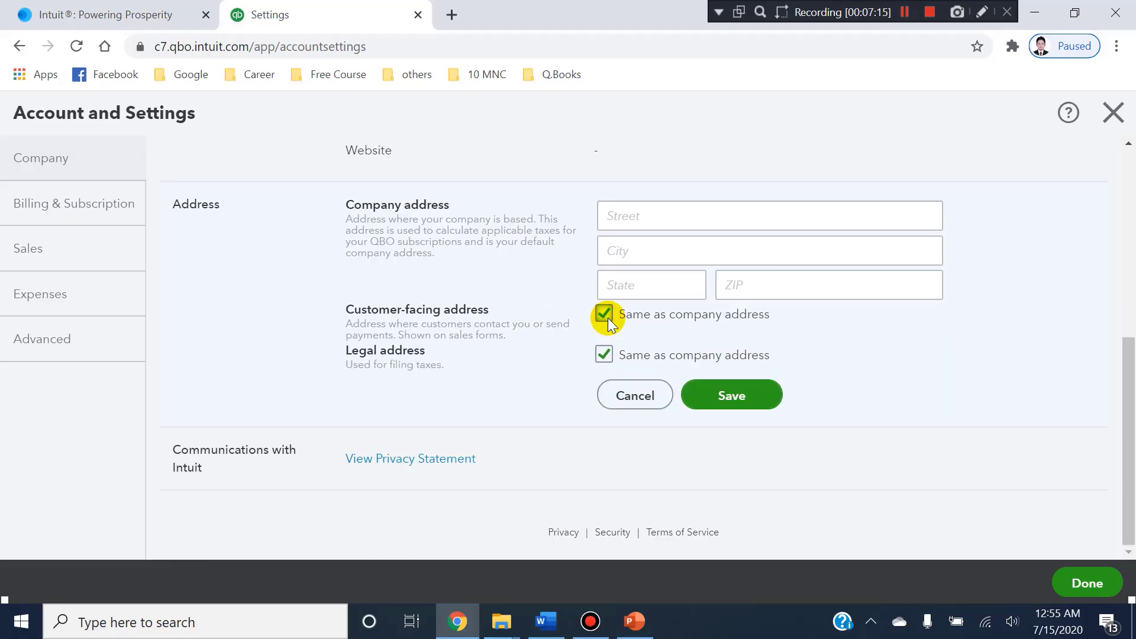
Copy the full business address from the Word document again and paste it into the company address Street field.
key("alt+Tab")
key("ctrl+c")
key("alt+Tab")
left_click(654, 219)
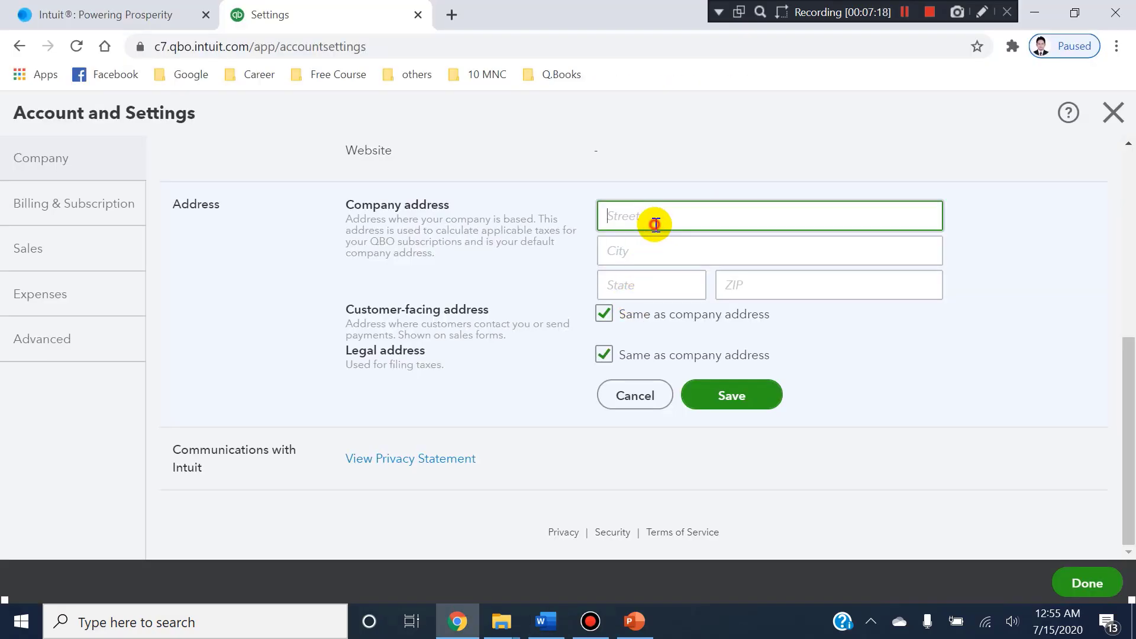
key("ctrl+v")
Copy the state and ZIP code from the Word document and enter the state in the company address, cutting out the ZIP code.
key("alt+Tab")
left_click(611, 322)
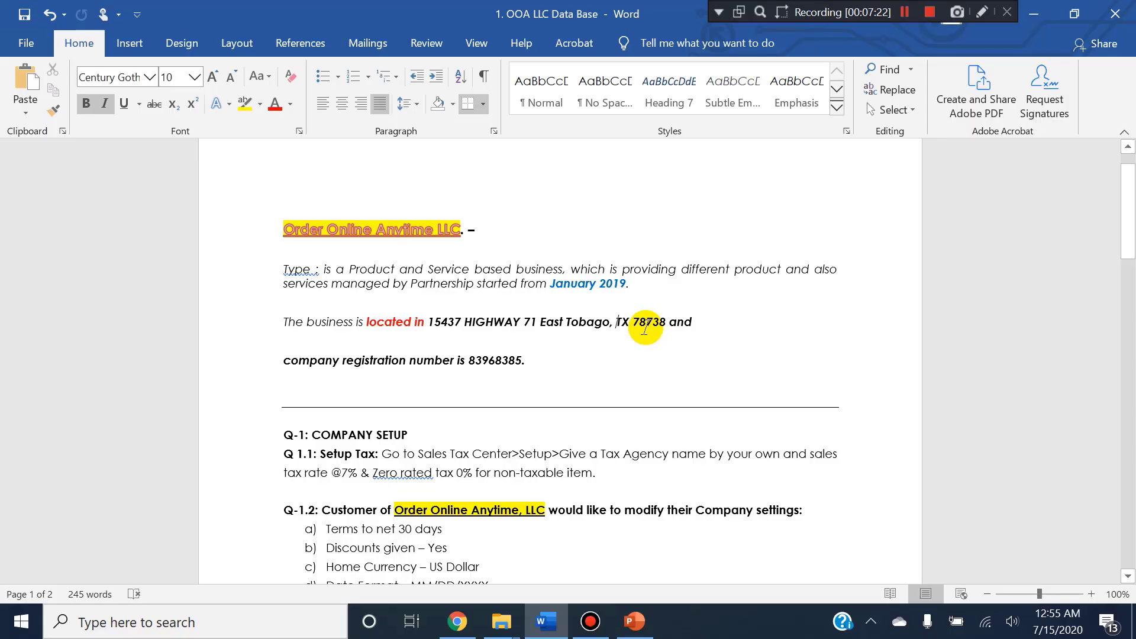
left_click_drag(617, 322, 666, 322)
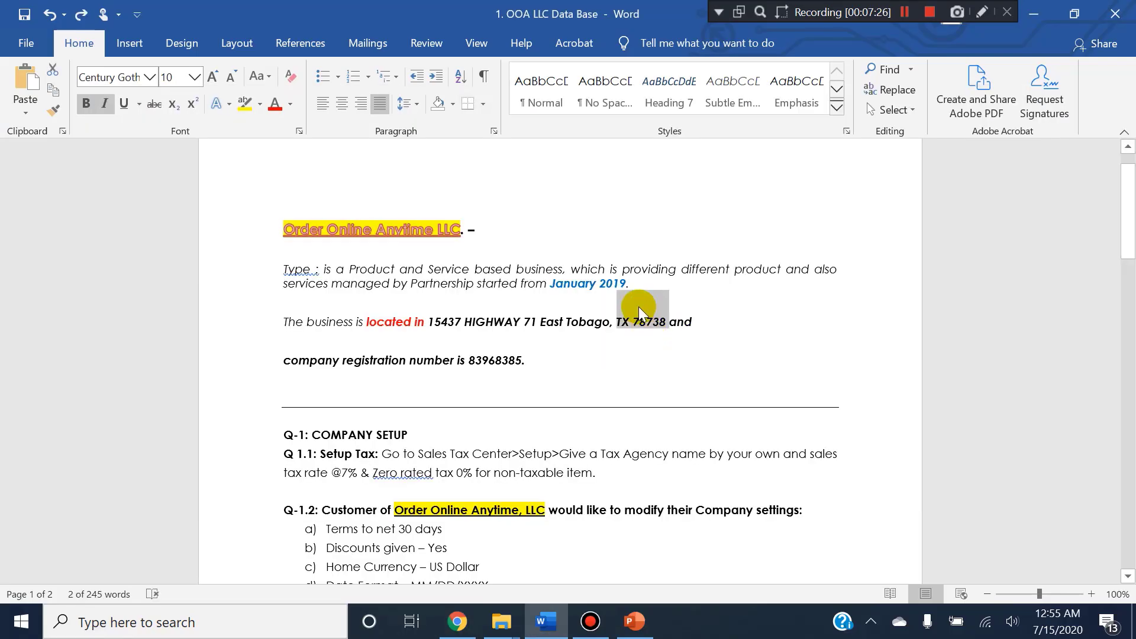
key("ctrl+c")
key("alt+Tab")
left_click(669, 247)
left_click(664, 280)
key("ctrl+x")
key("Tab")
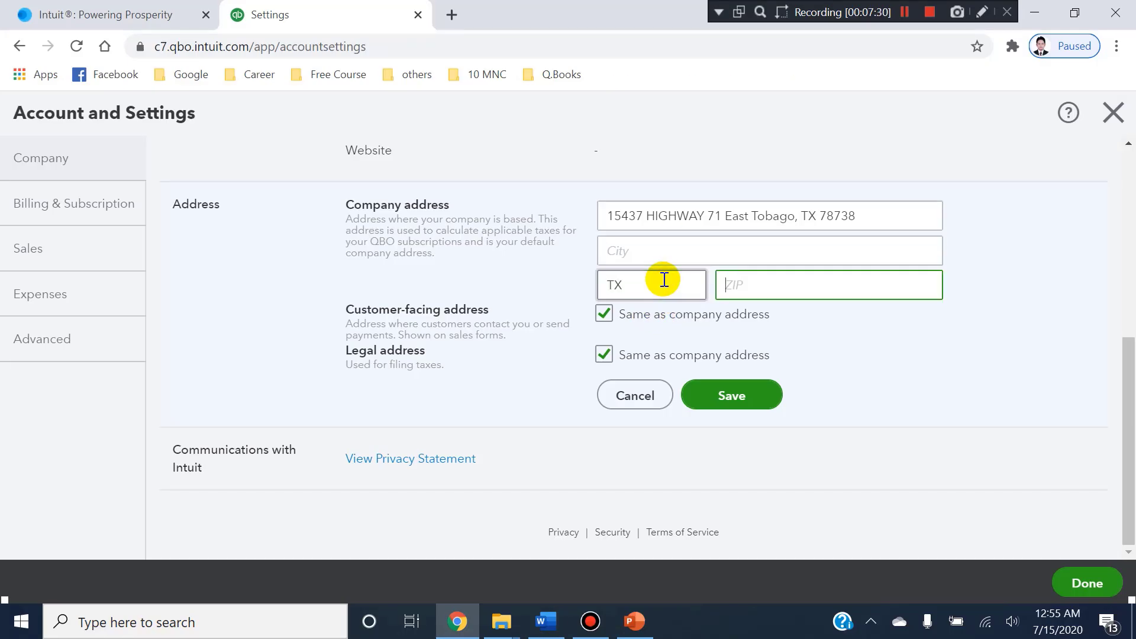
Complete the company address with the ZIP code, free of disallowed characters, and save the Address section.
left_click(686, 393)
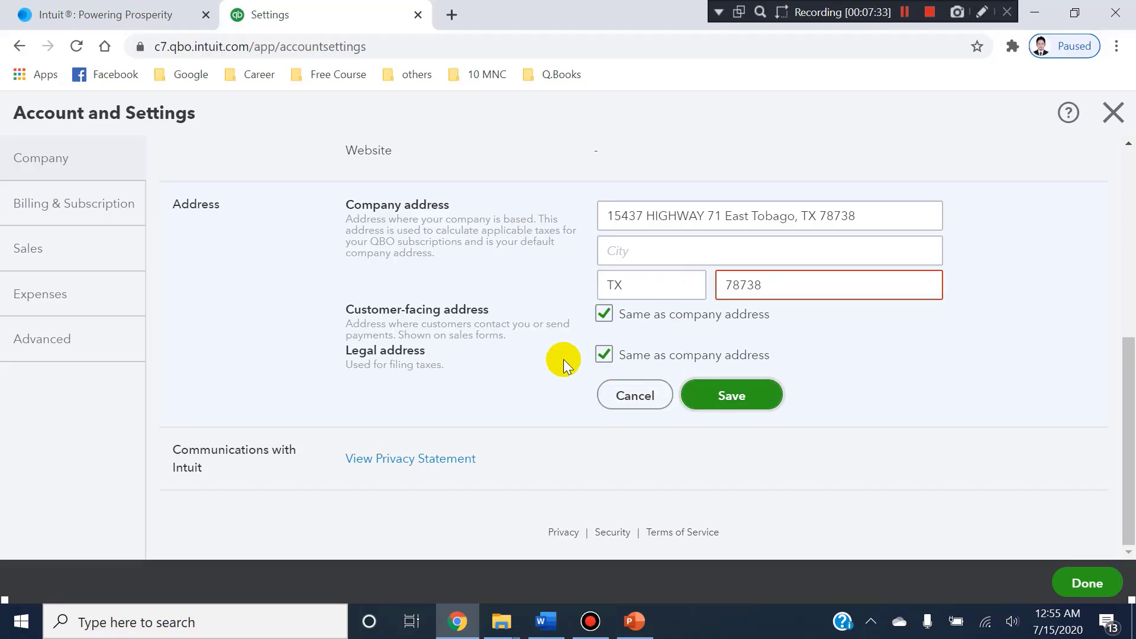
mouse_move(809, 276)
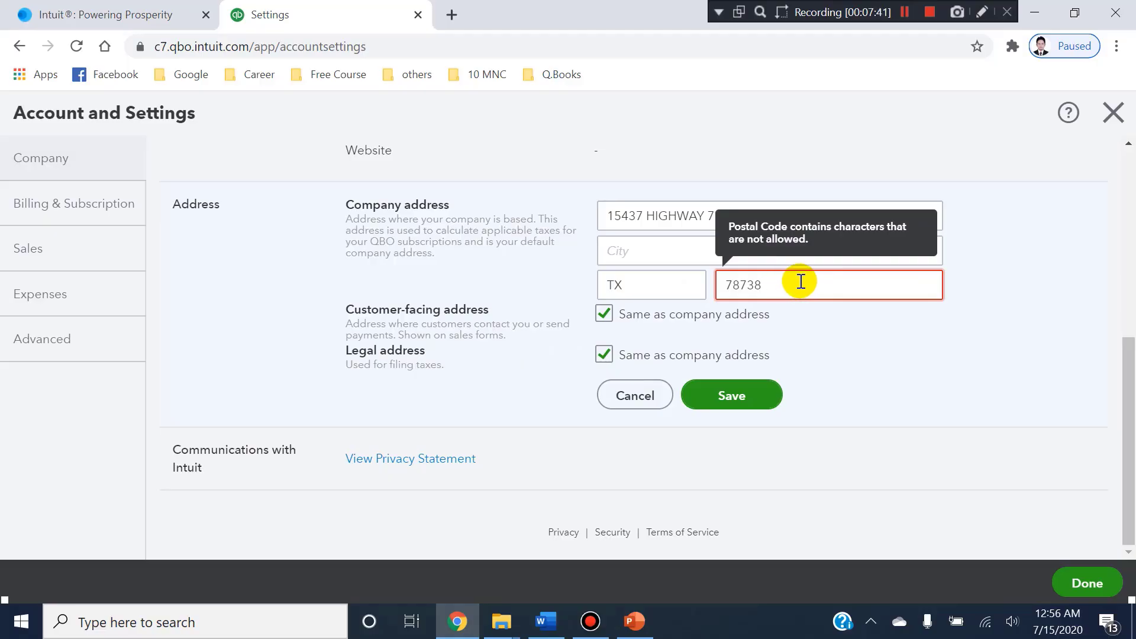
left_click(754, 400)
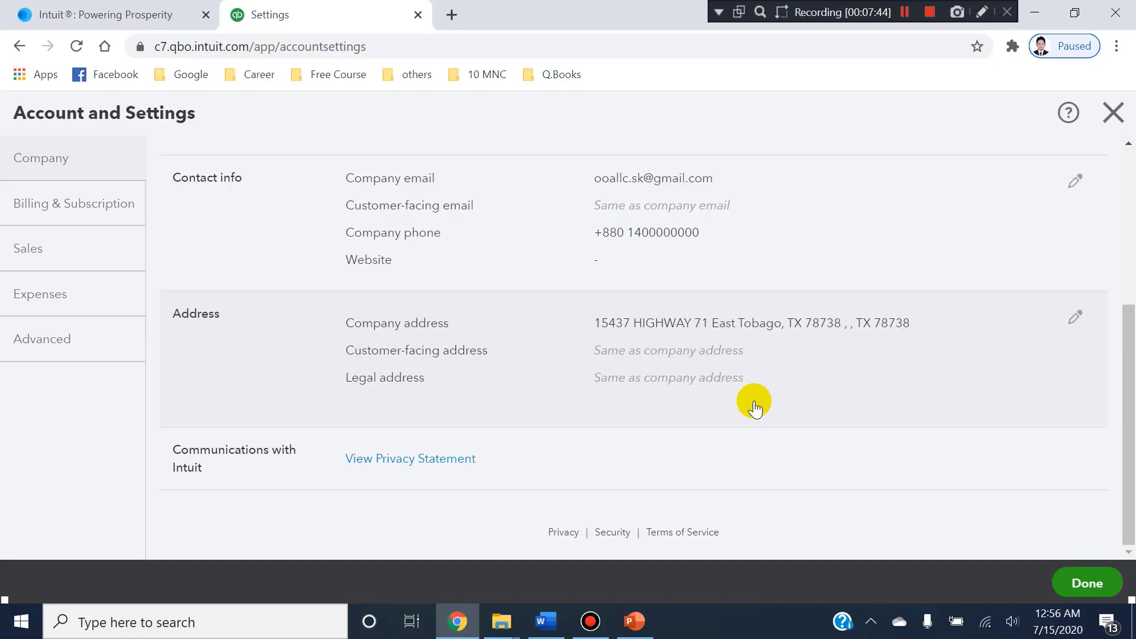
Open the Billing & Subscription settings and examine the QuickBooks Essentials trial period, plan change options and subscription price.
scroll(756, 421, "up", 5)
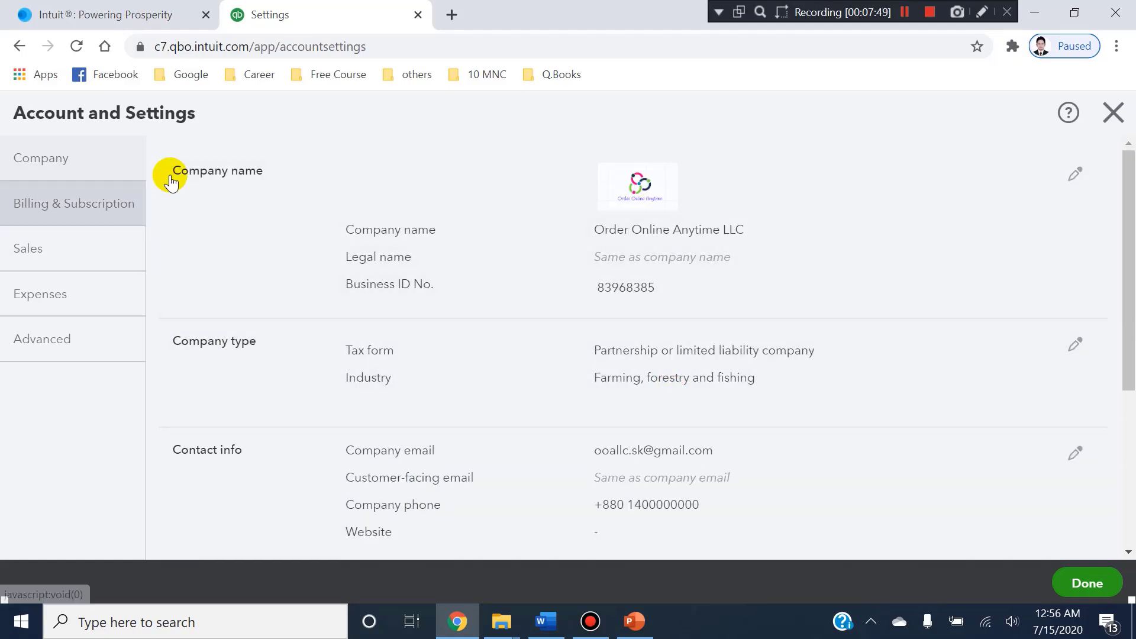
left_click(123, 207)
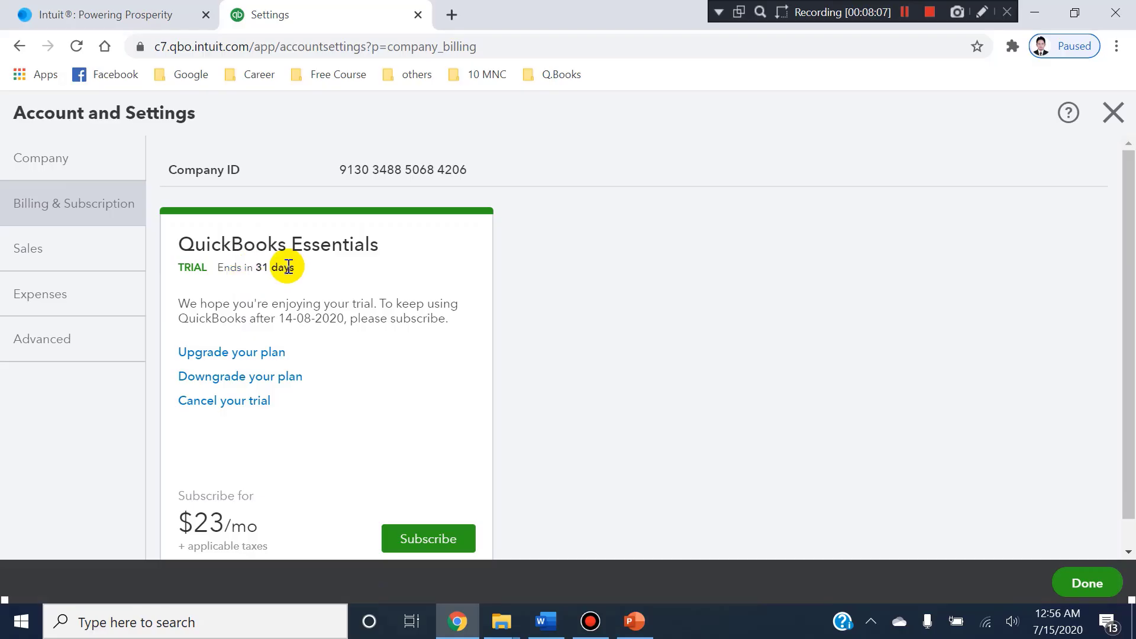
scroll(293, 261, "down", 1)
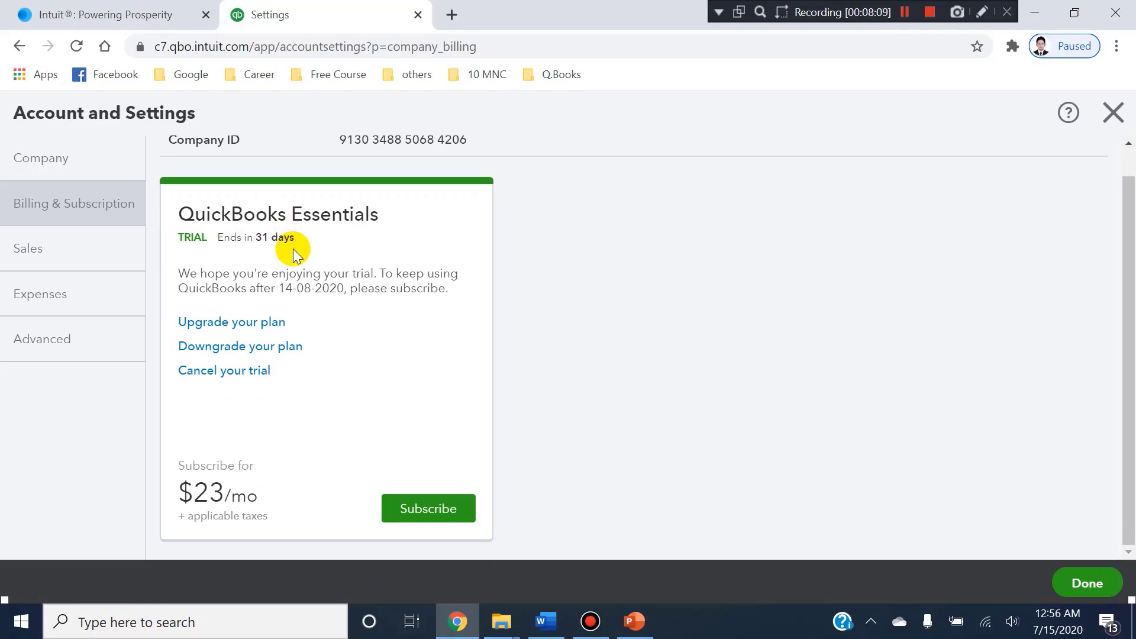
scroll(293, 248, "up", 1)
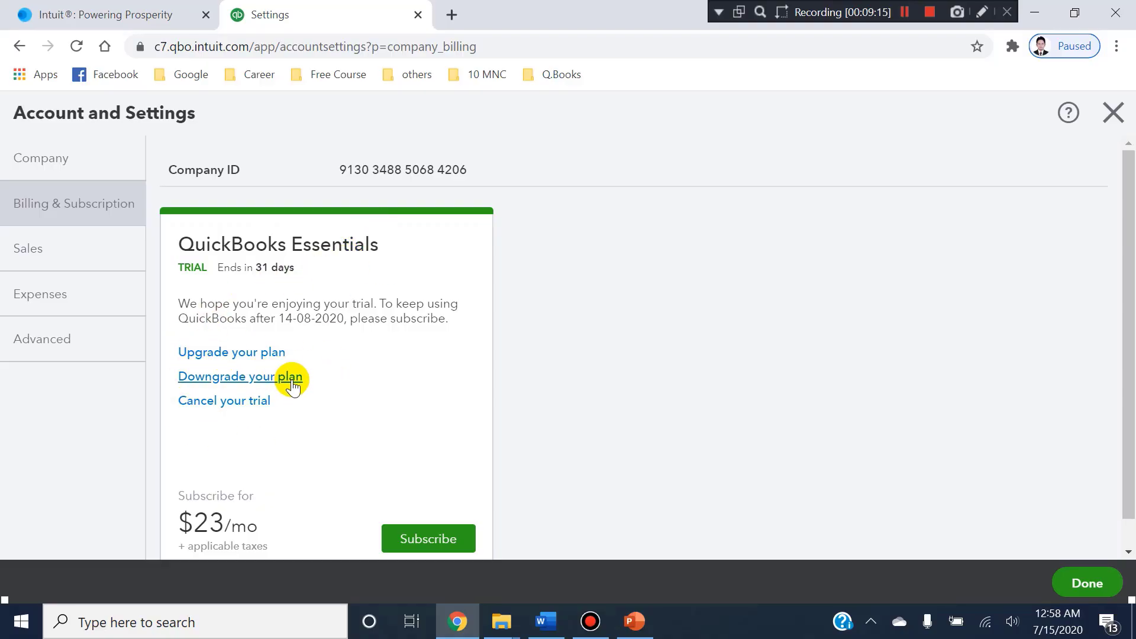
scroll(339, 364, "down", 1)
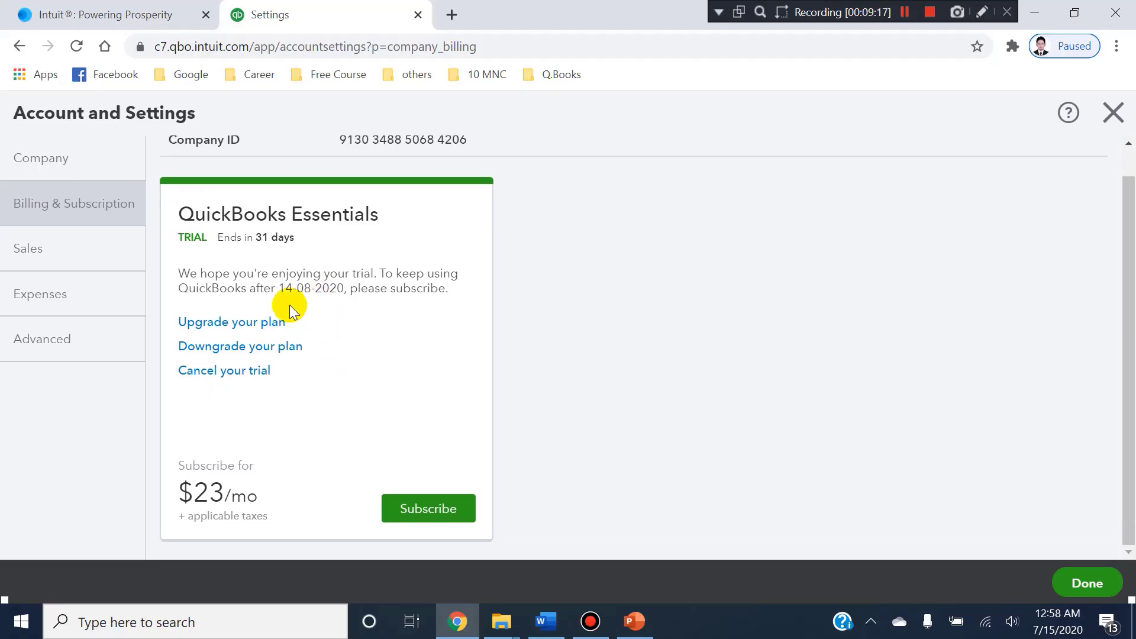
scroll(270, 247, "up", 1)
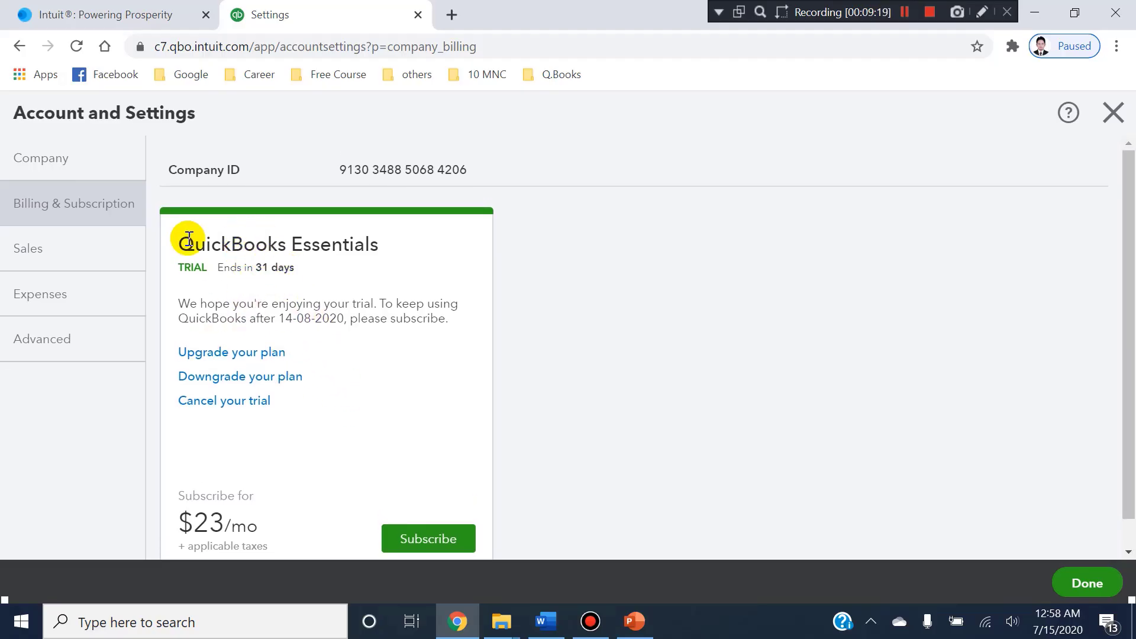
Open the custom form styles through the look and feel customisation in the Sales settings and start a new Invoice style.
left_click(38, 241)
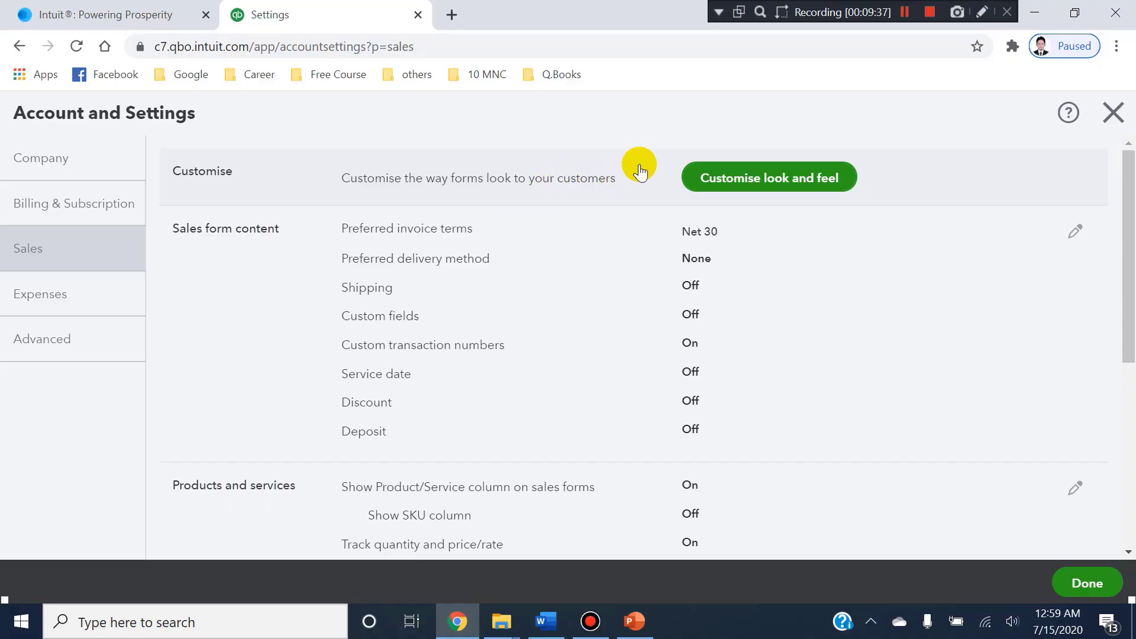
left_click(712, 180)
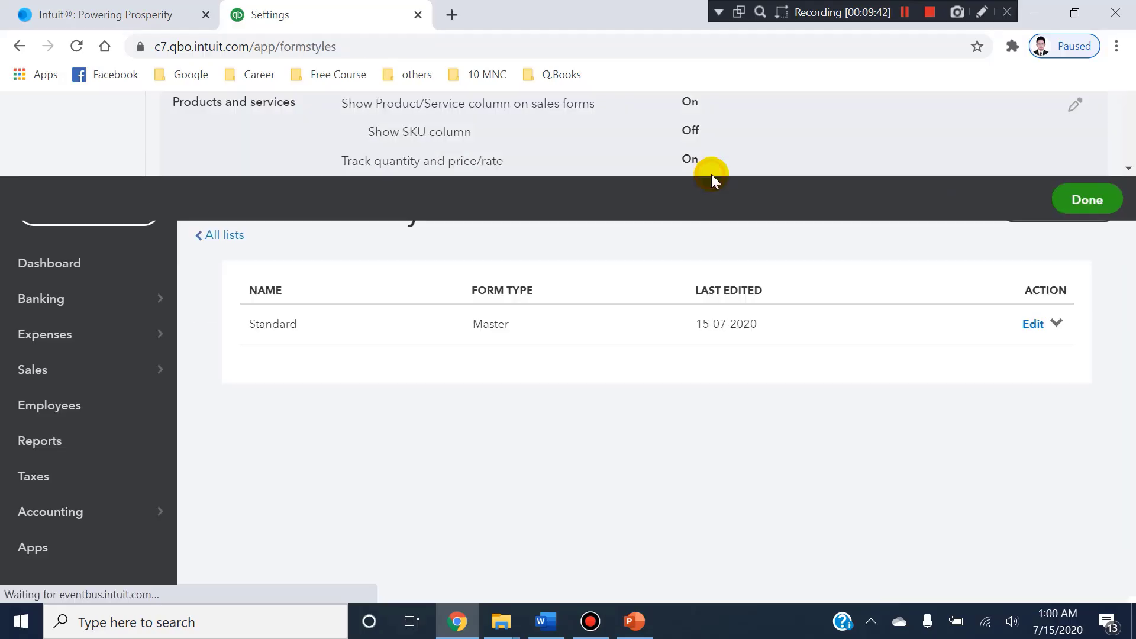
left_click(1086, 208)
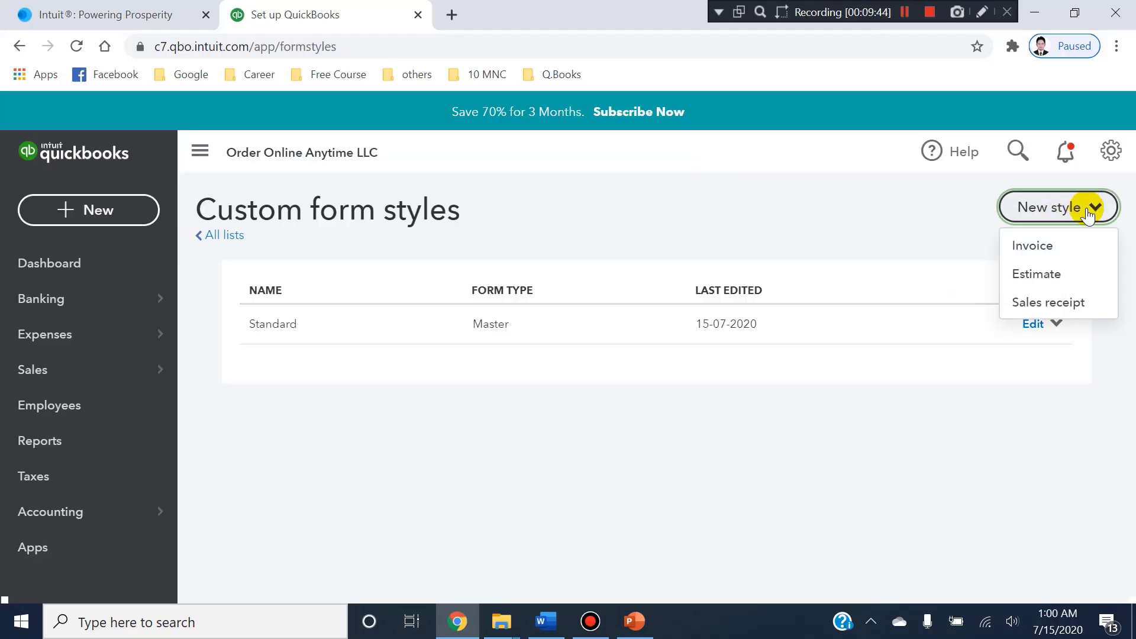
key("Escape")
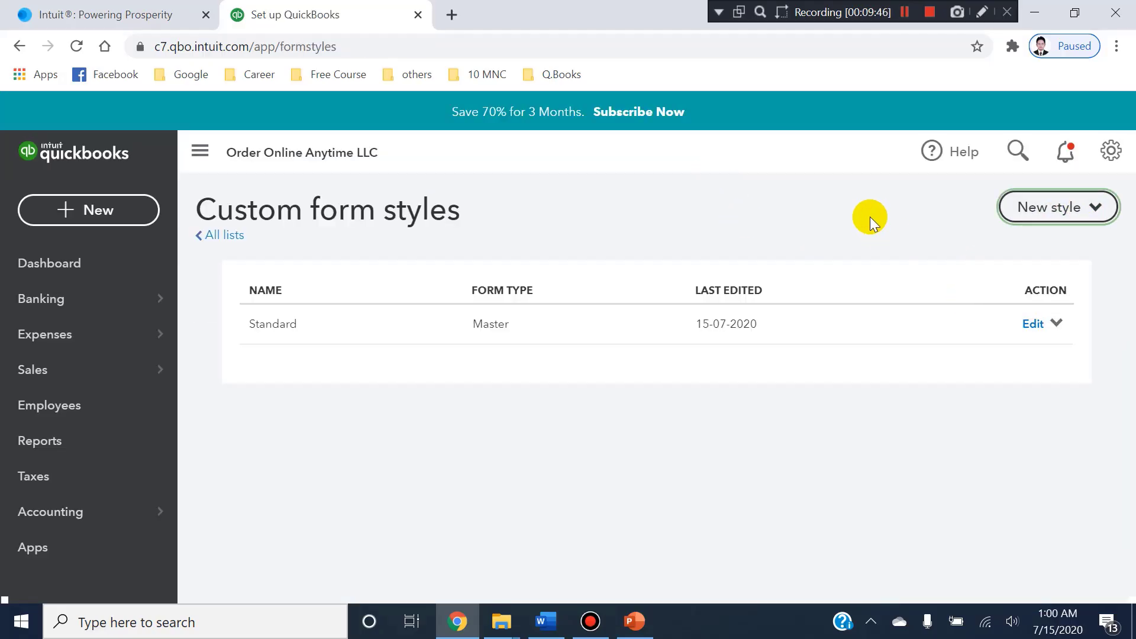
left_click(1051, 219)
left_click(1030, 247)
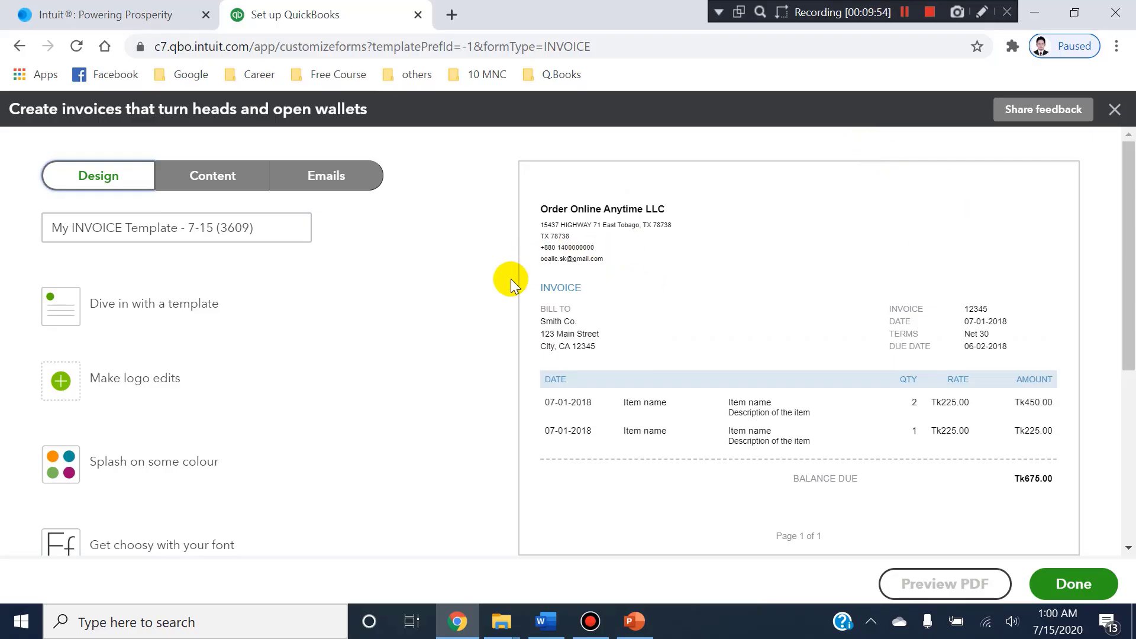
Examine the new invoice template's design options and preview, and exit the form editor without saving.
scroll(838, 333, "down", 4)
scroll(829, 398, "up", 4)
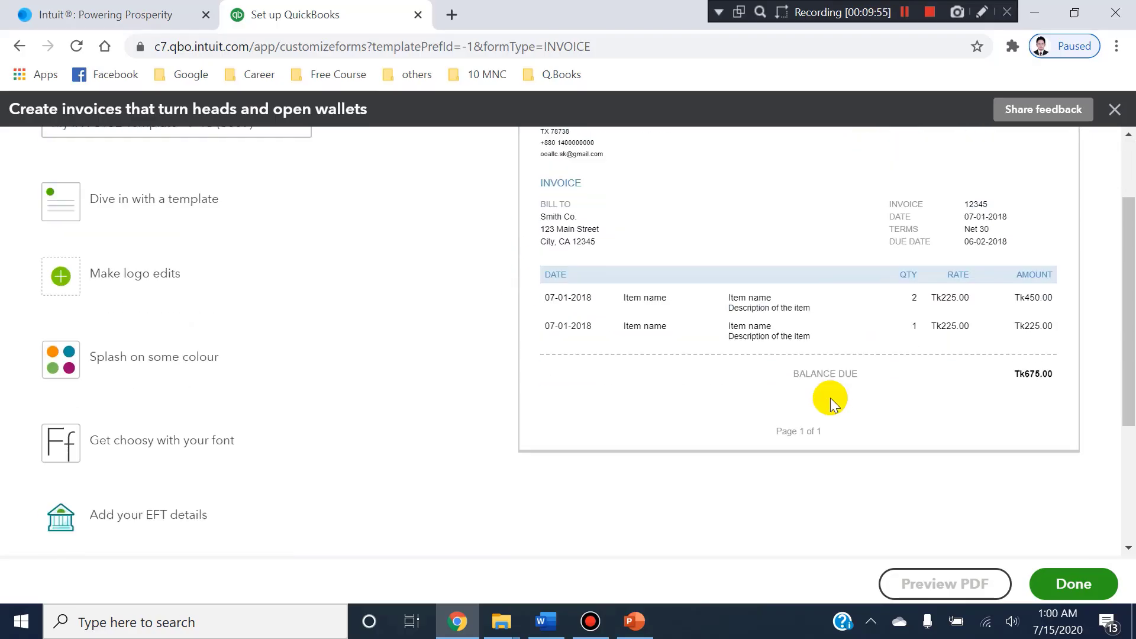
scroll(1089, 307, "down", 2)
scroll(1089, 306, "up", 2)
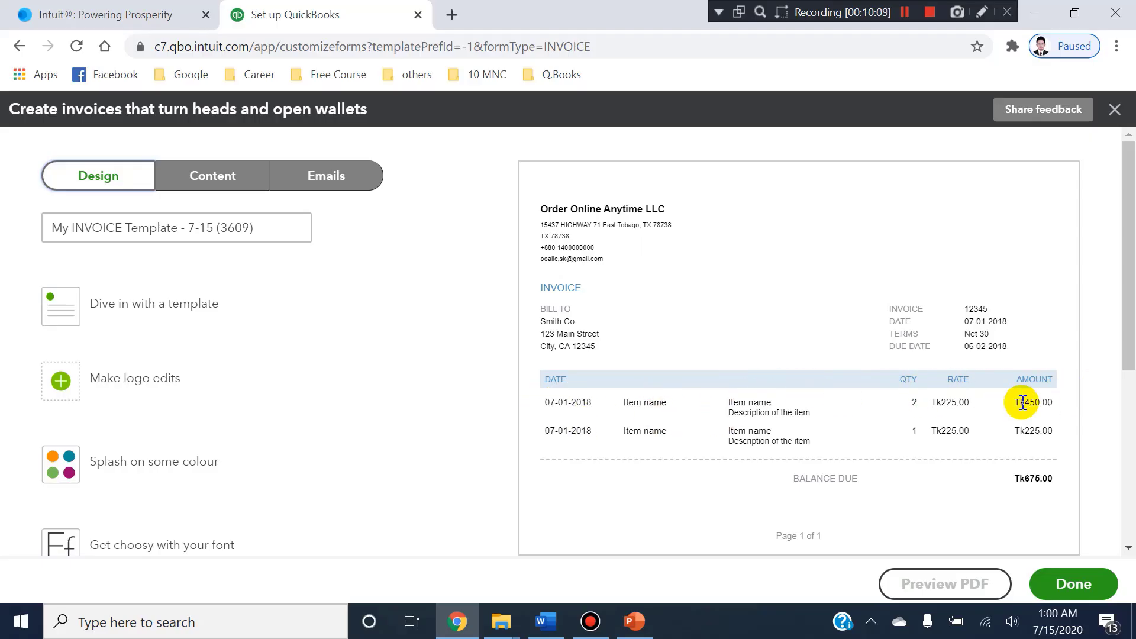
left_click(1112, 106)
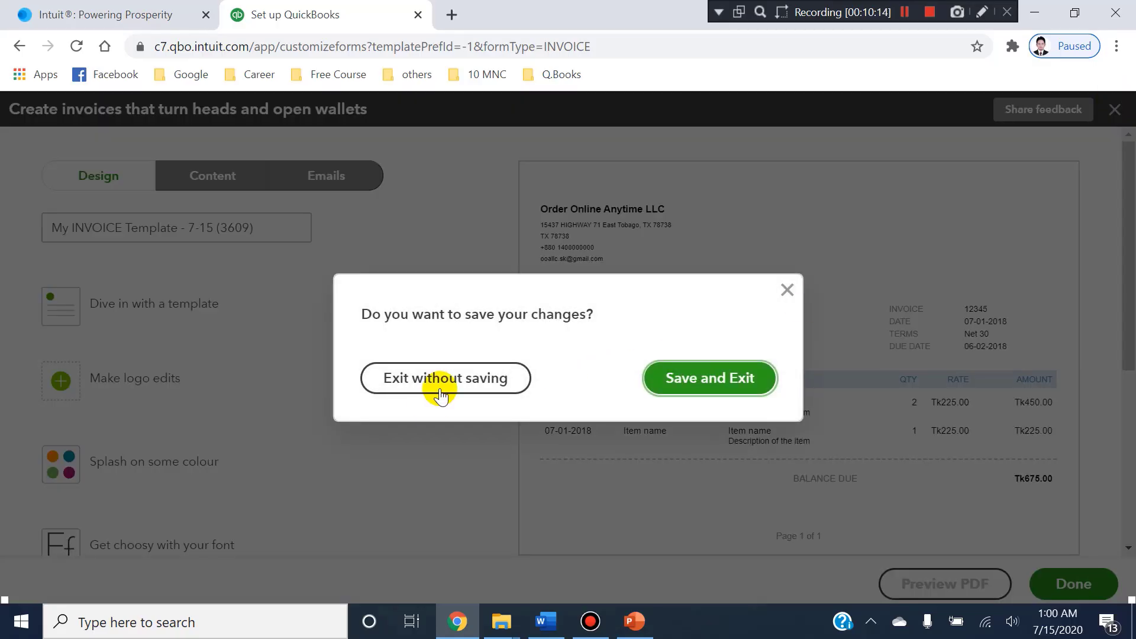
left_click(441, 391)
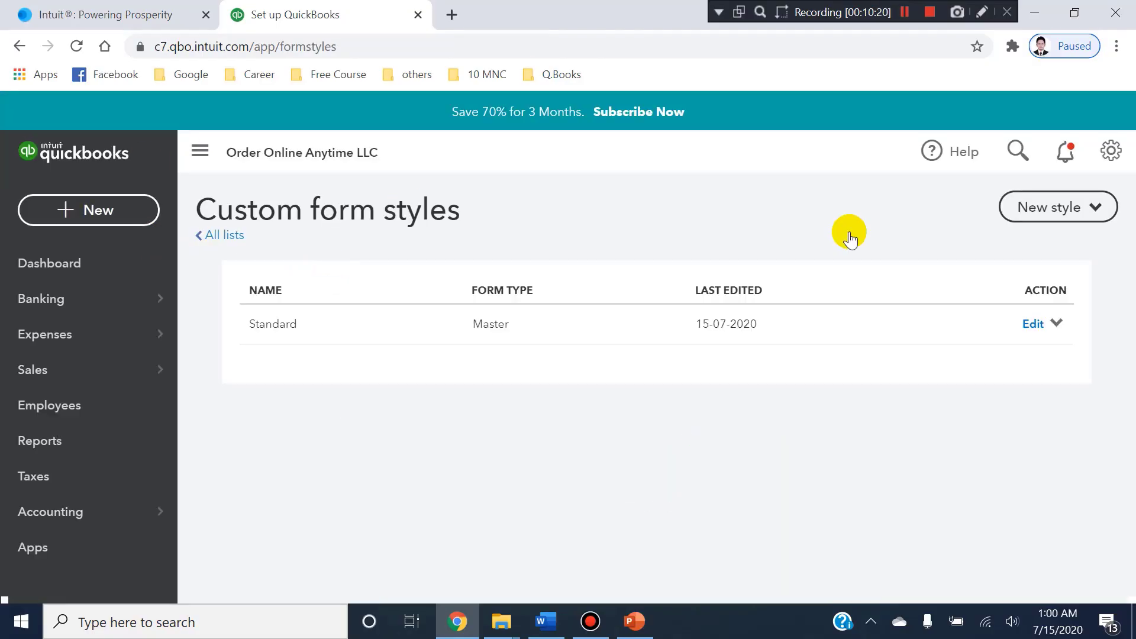
Return to the Sales section of the account settings and open Sales form content for editing.
left_click(1113, 150)
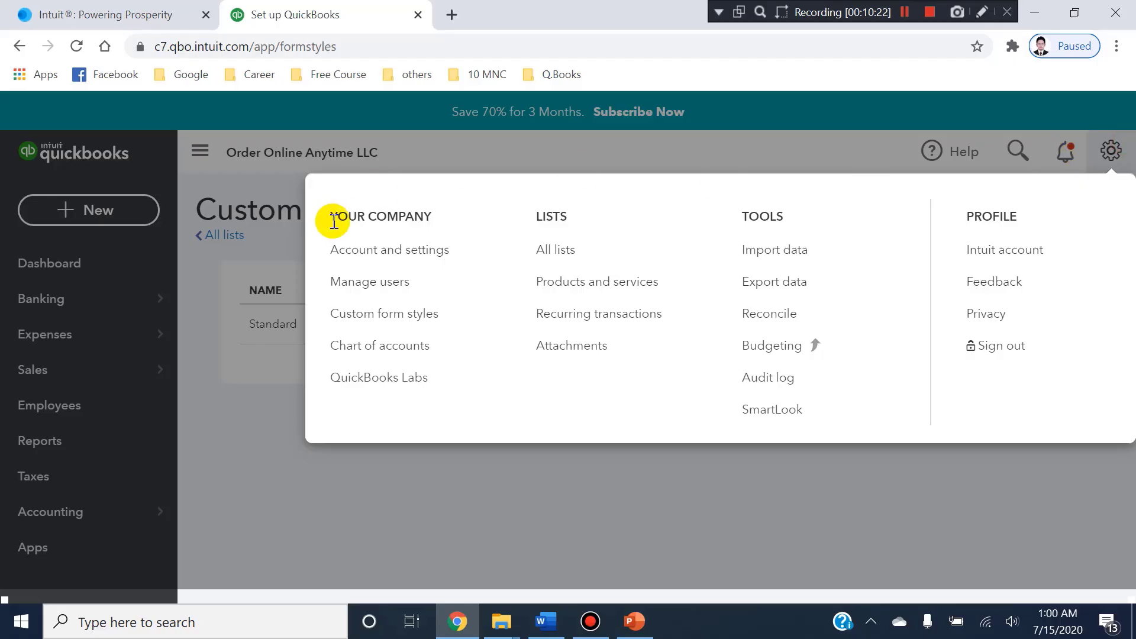
left_click(363, 249)
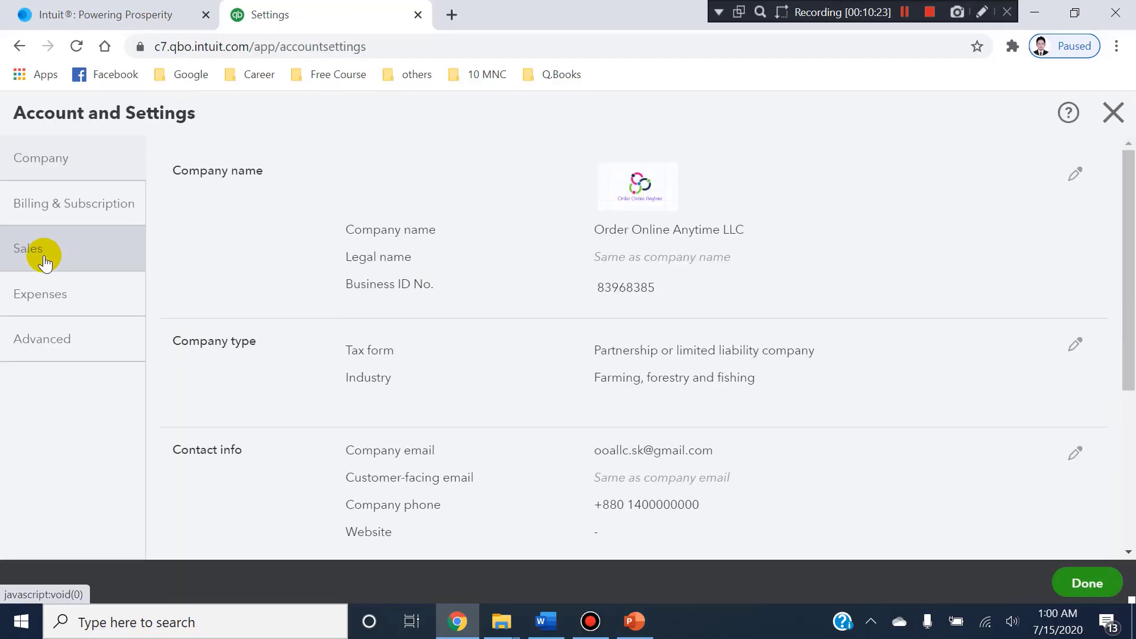
left_click(41, 253)
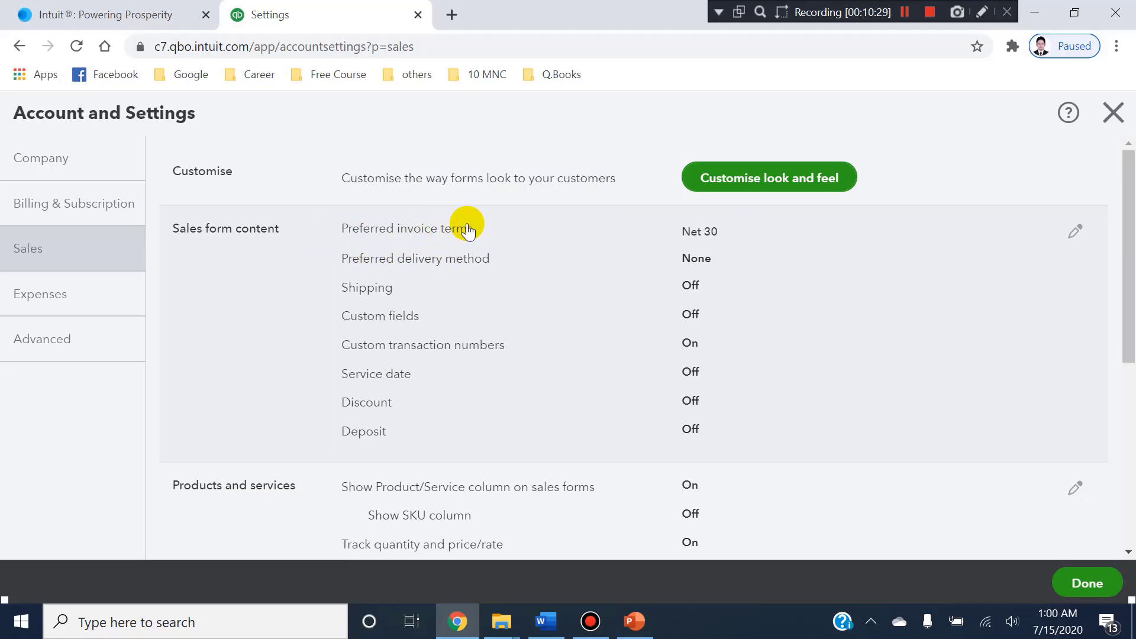
key("alt+Tab")
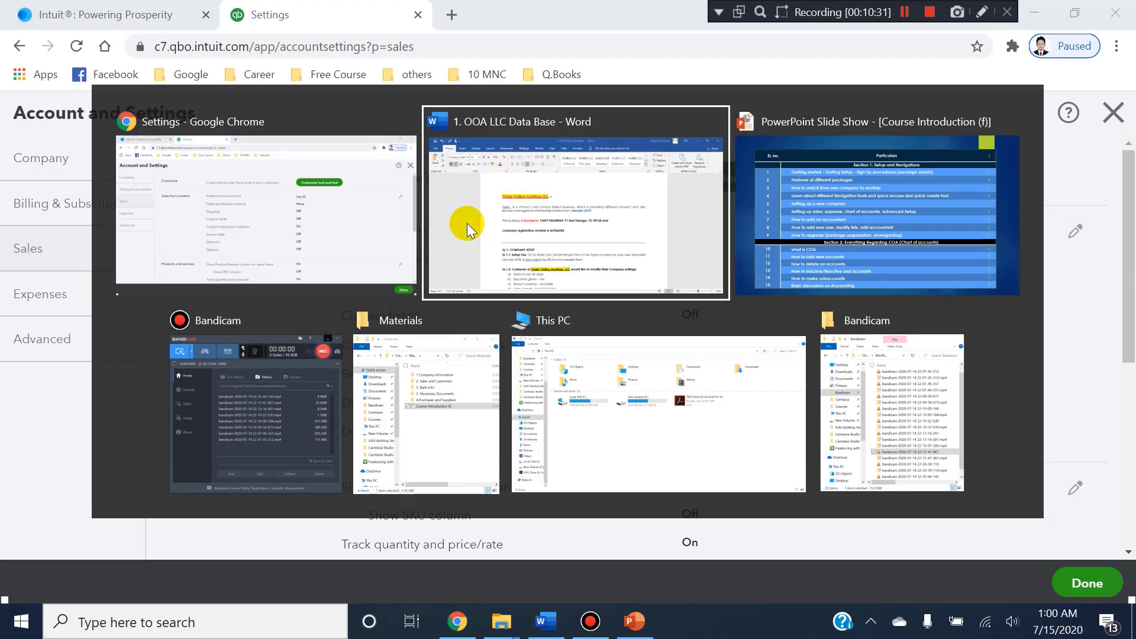
key("alt+Tab")
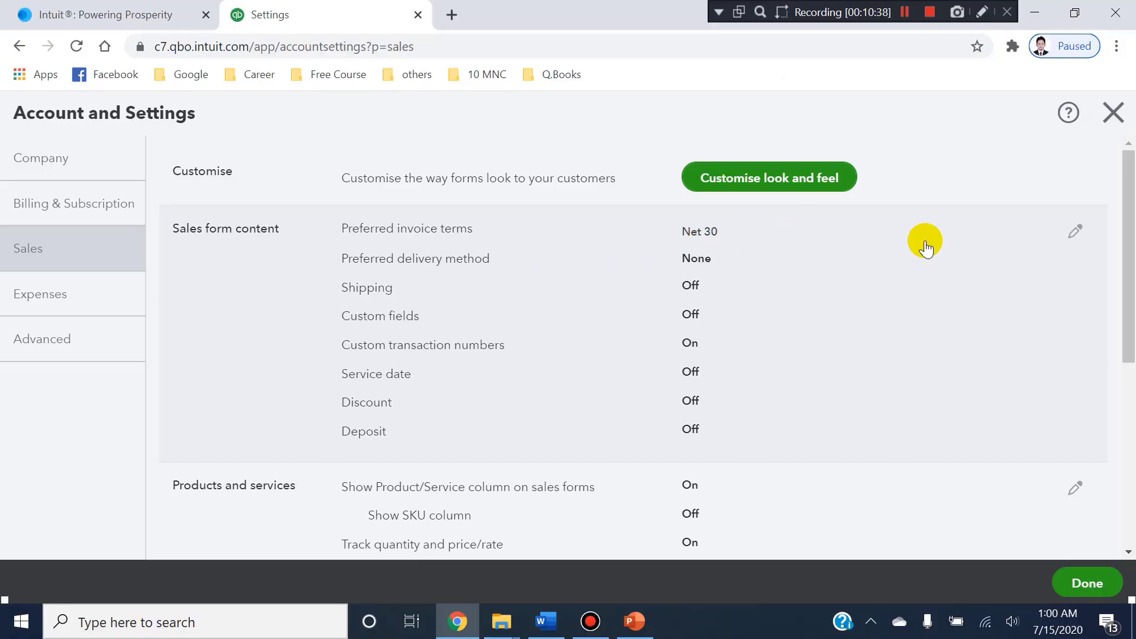
left_click(1074, 231)
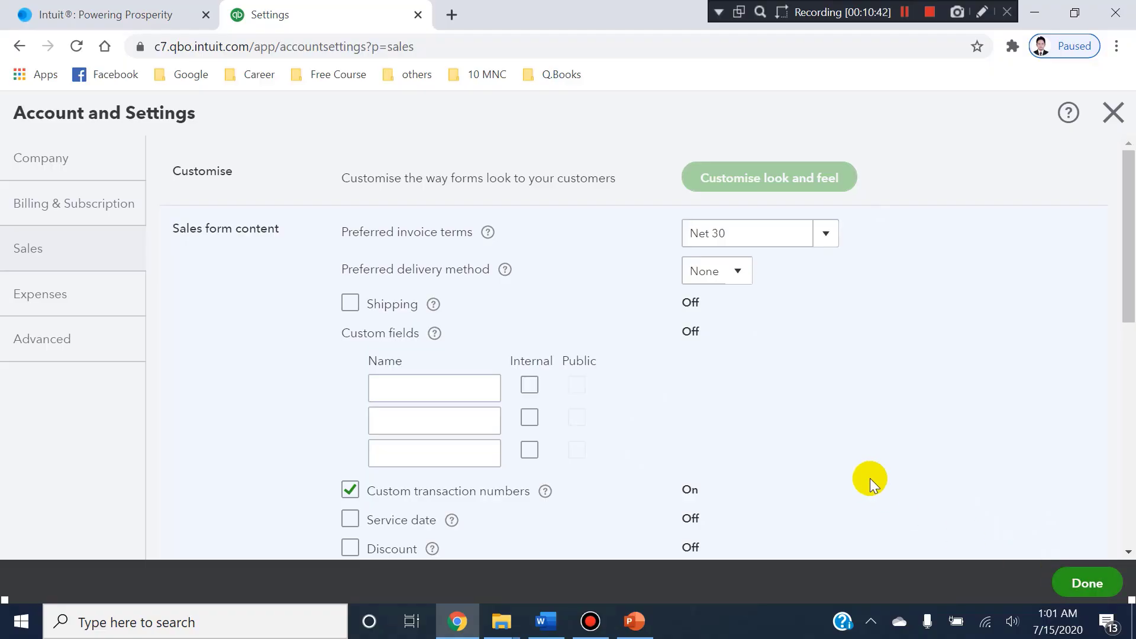
Review the required terms, discount, home currency and date format under Q-1.2 in the Word document.
key("alt+Tab")
scroll(546, 394, "down", 2)
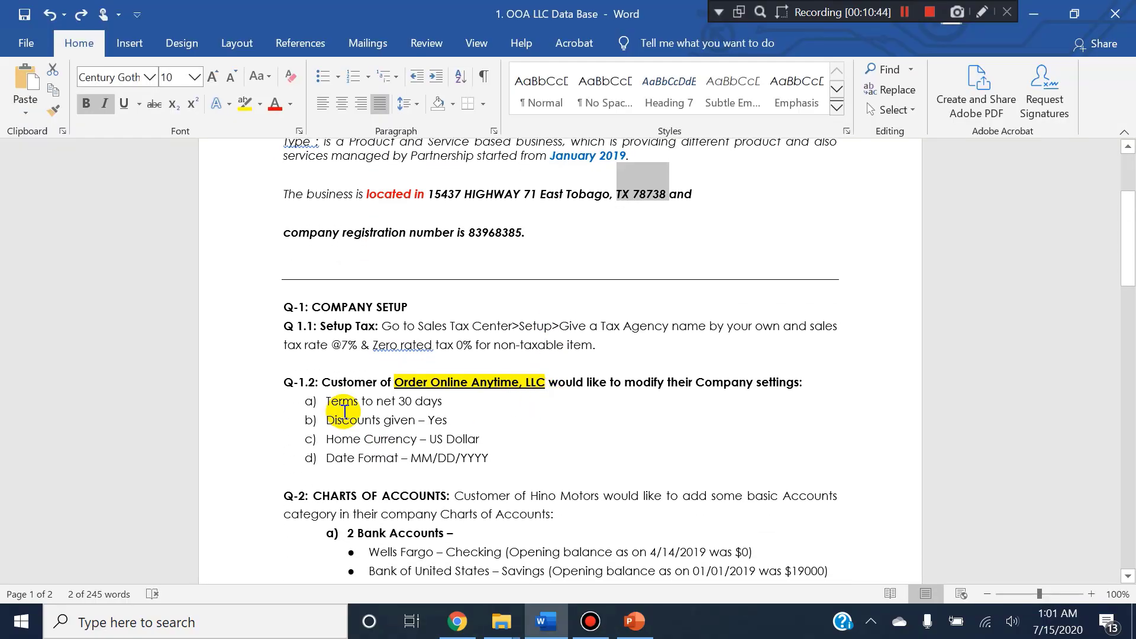
left_click(338, 401)
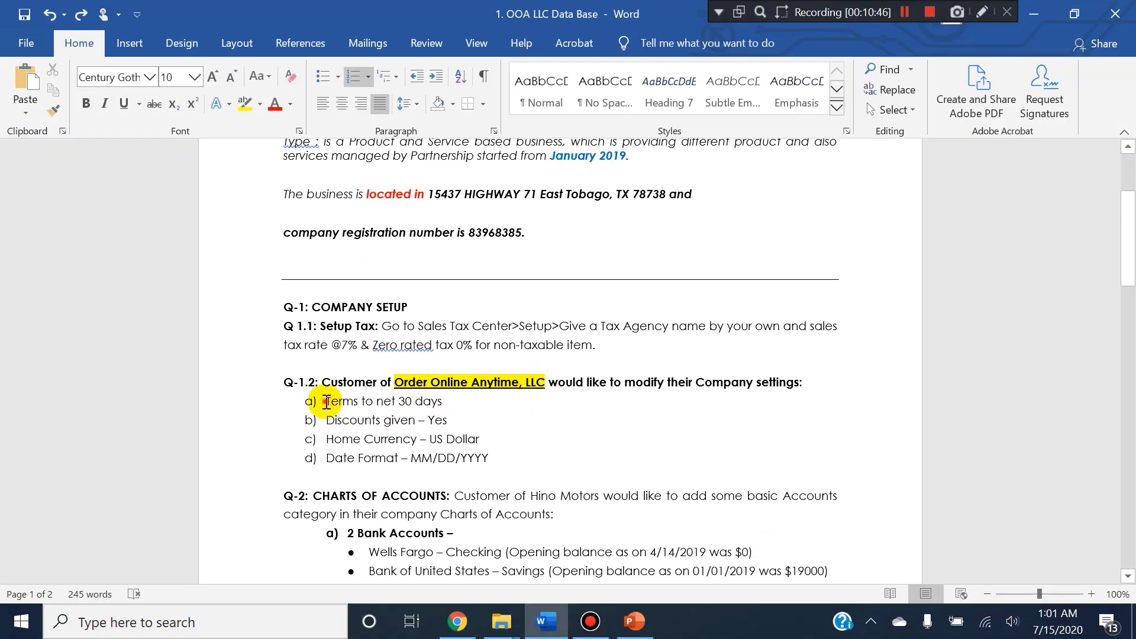
left_click_drag(325, 401, 443, 403)
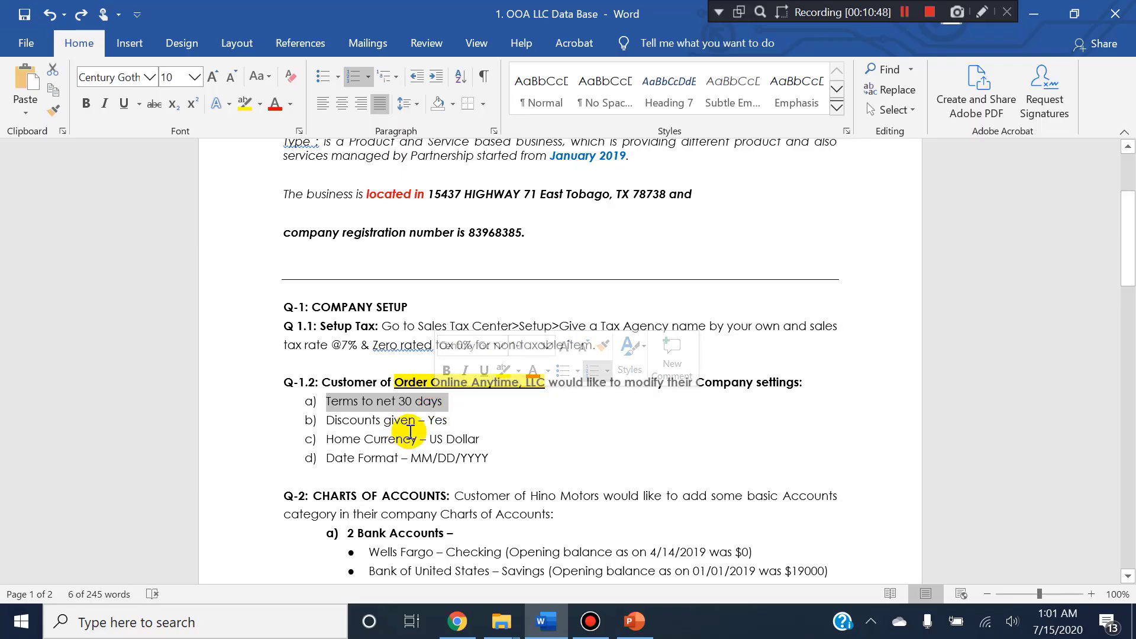
left_click(422, 420)
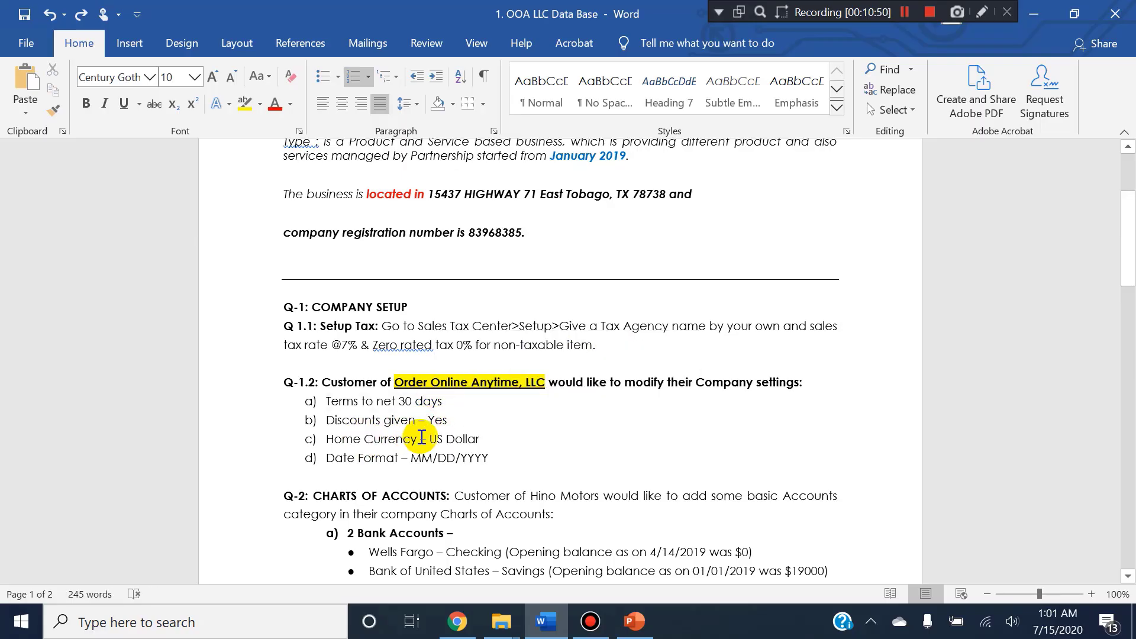
left_click_drag(430, 439, 463, 439)
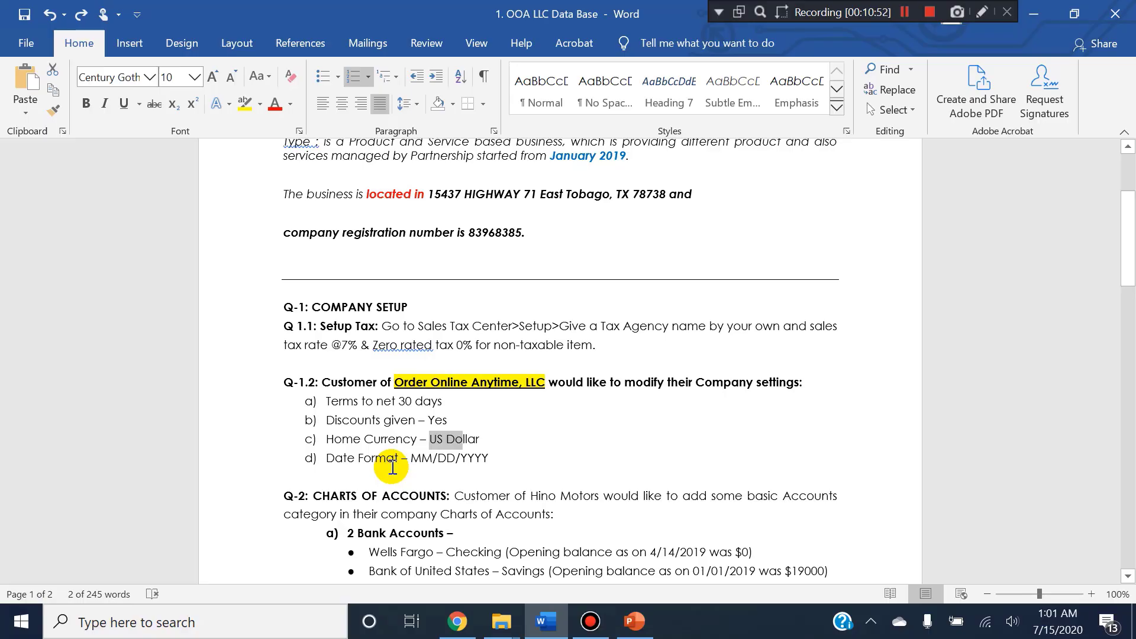
left_click(398, 458)
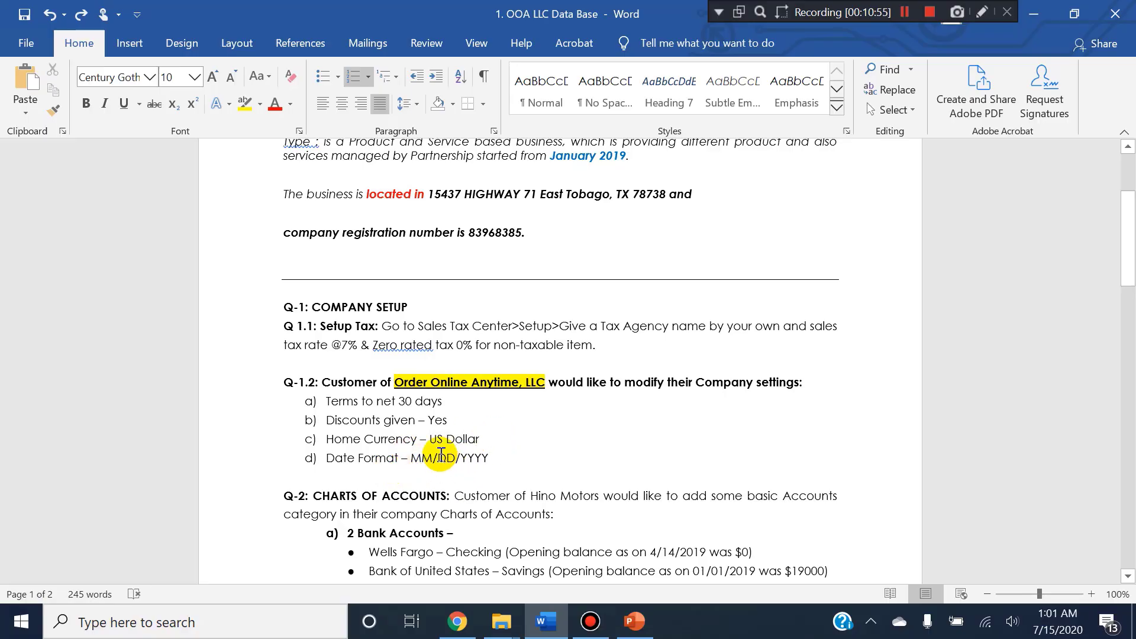
left_click(482, 459)
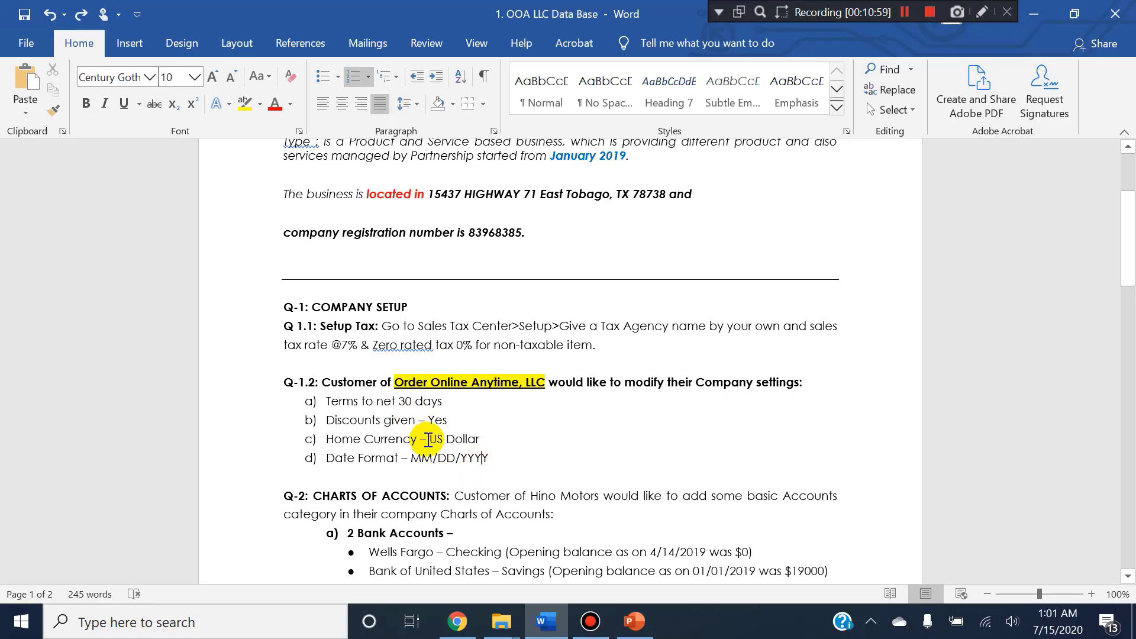
Switch back to QuickBooks and examine the preferred invoice terms, shipping and custom field options under Sales form content.
key("alt+Tab")
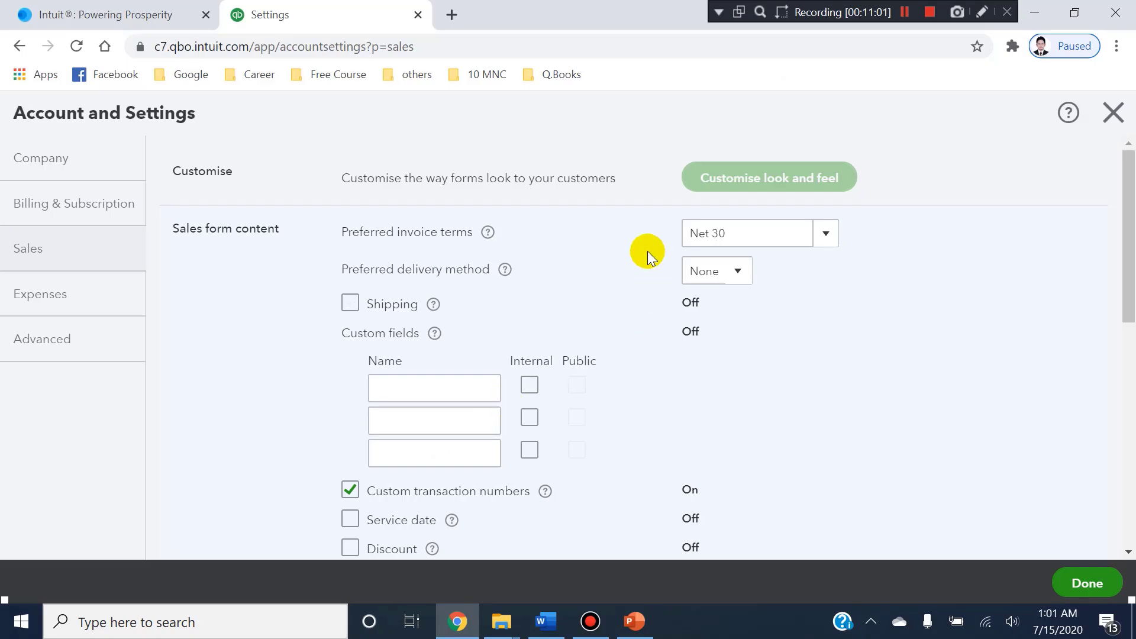
left_click(835, 238)
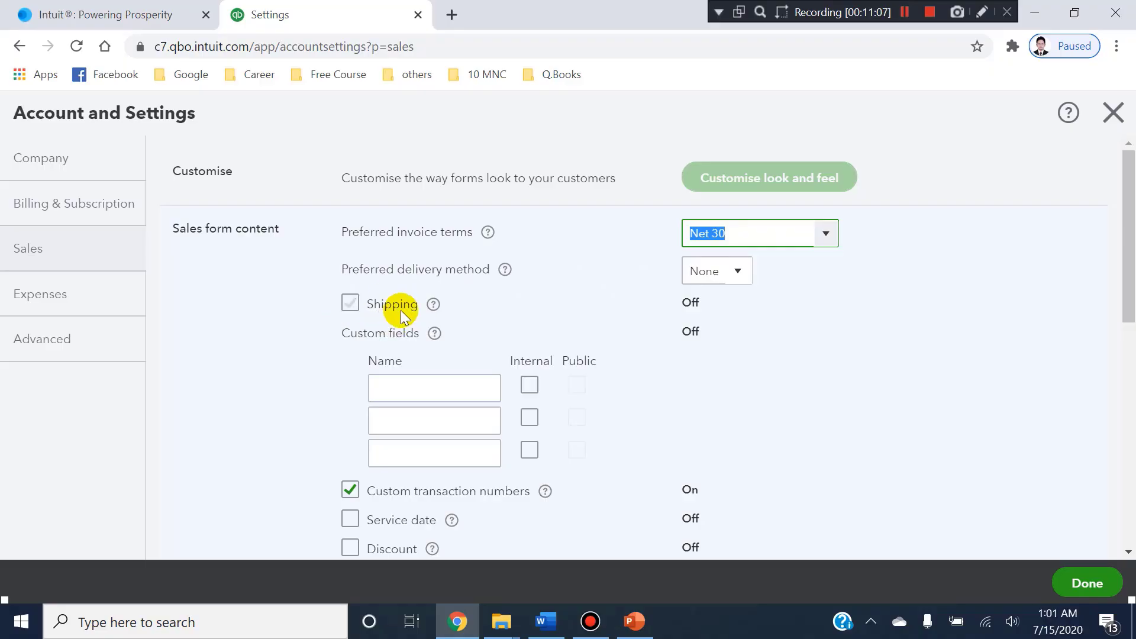
scroll(414, 315, "down", 3)
scroll(414, 314, "up", 3)
left_click(433, 386)
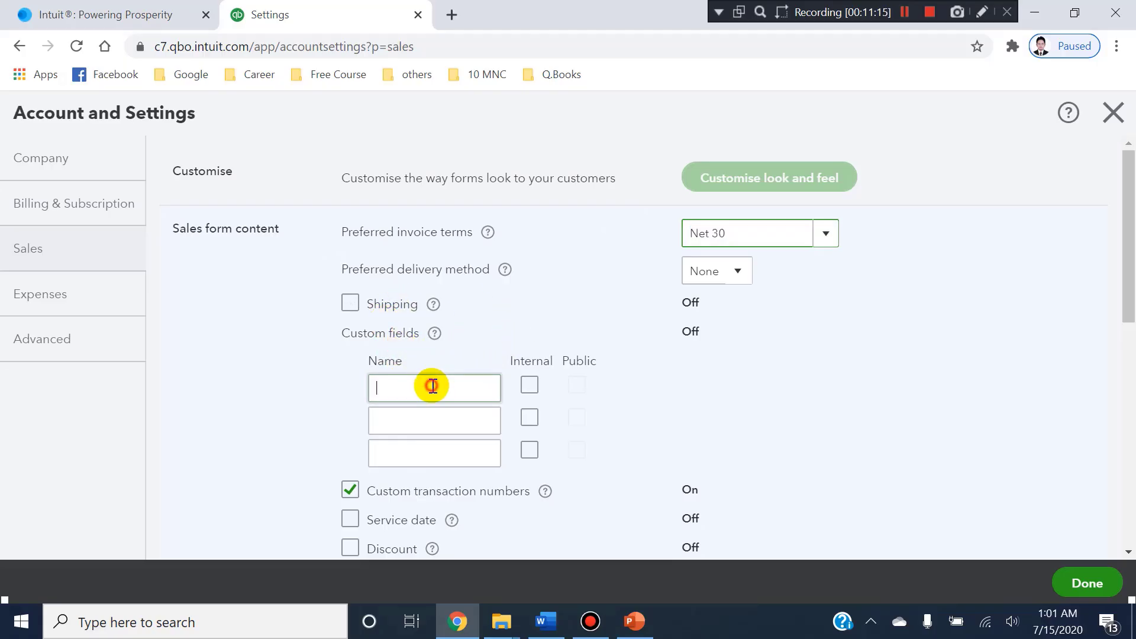
left_click(424, 428)
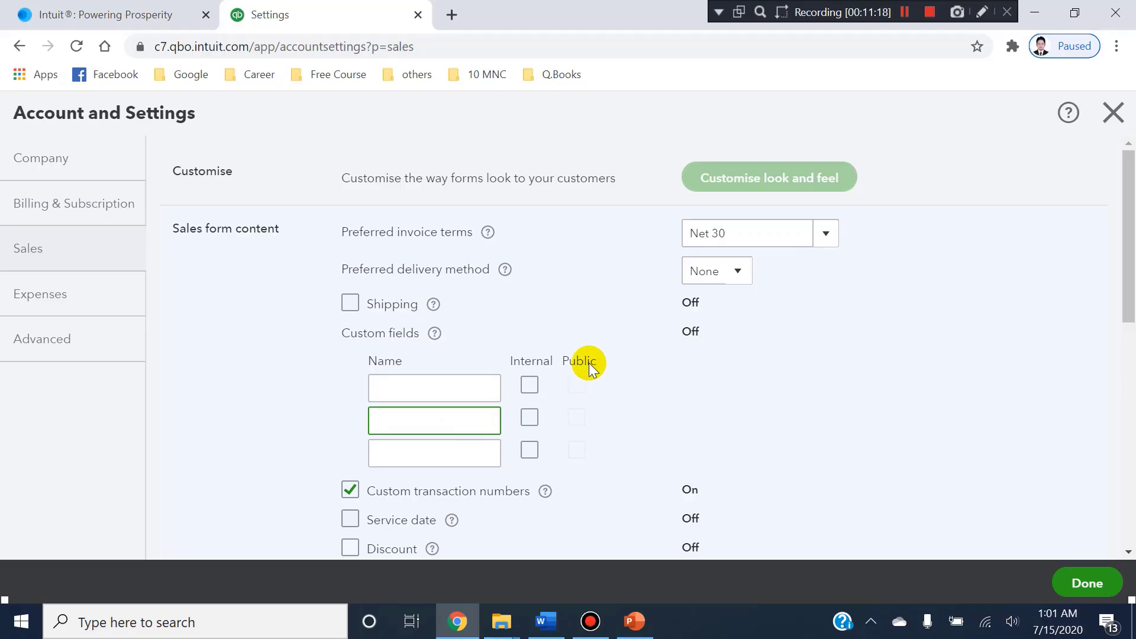
scroll(577, 355, "down", 3)
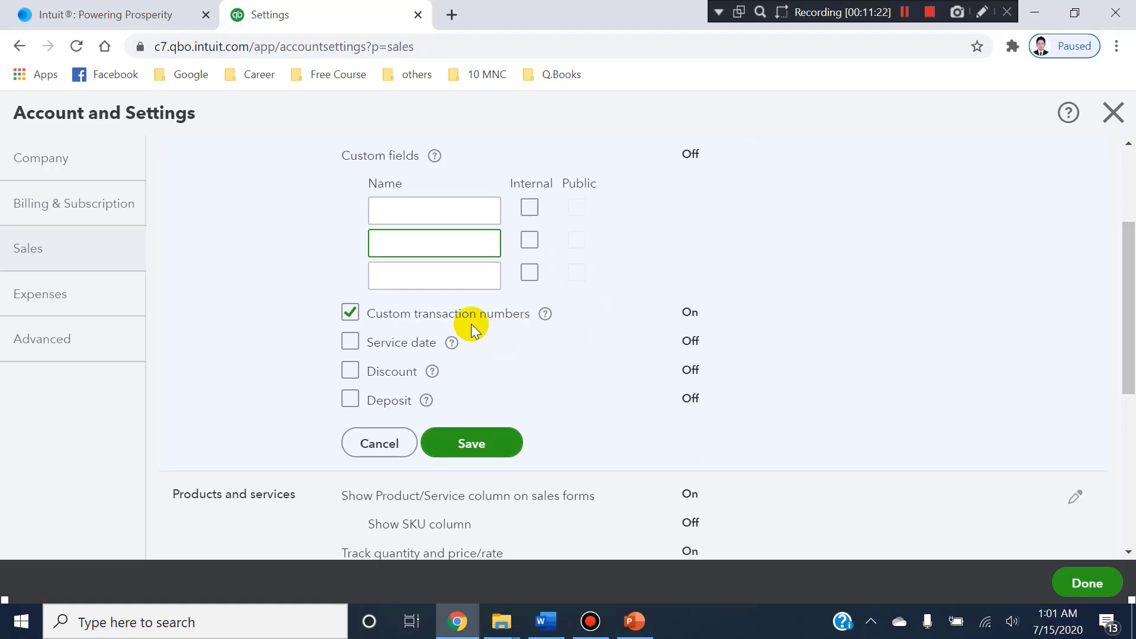
Turn on Discount in Sales form content, keeping custom transaction numbers on, and save the section.
left_click(352, 314)
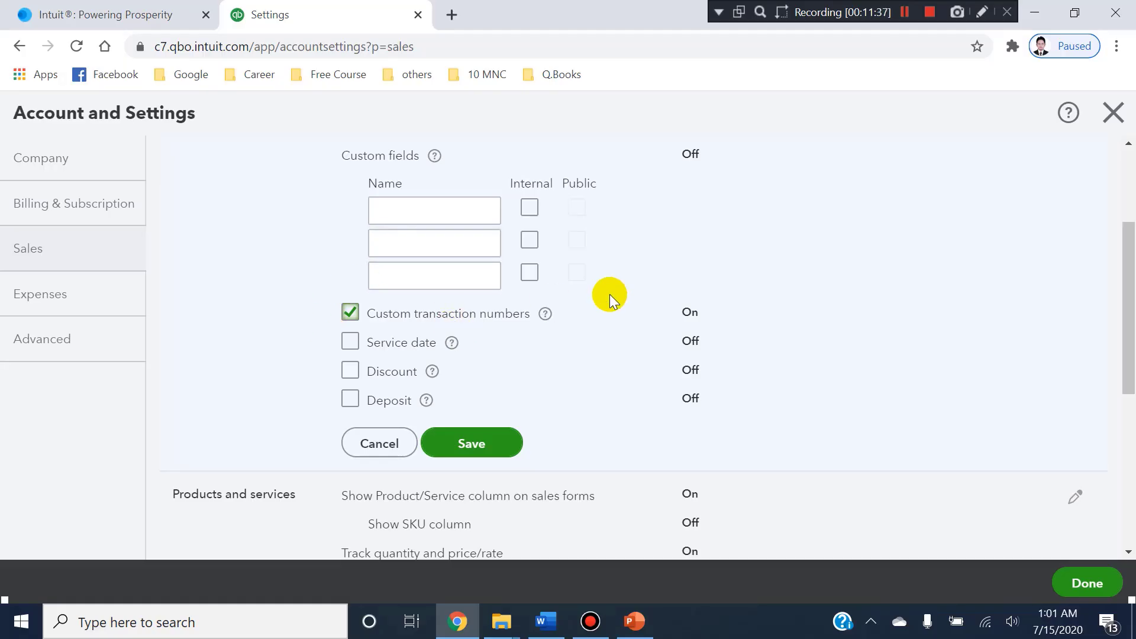
left_click(349, 372)
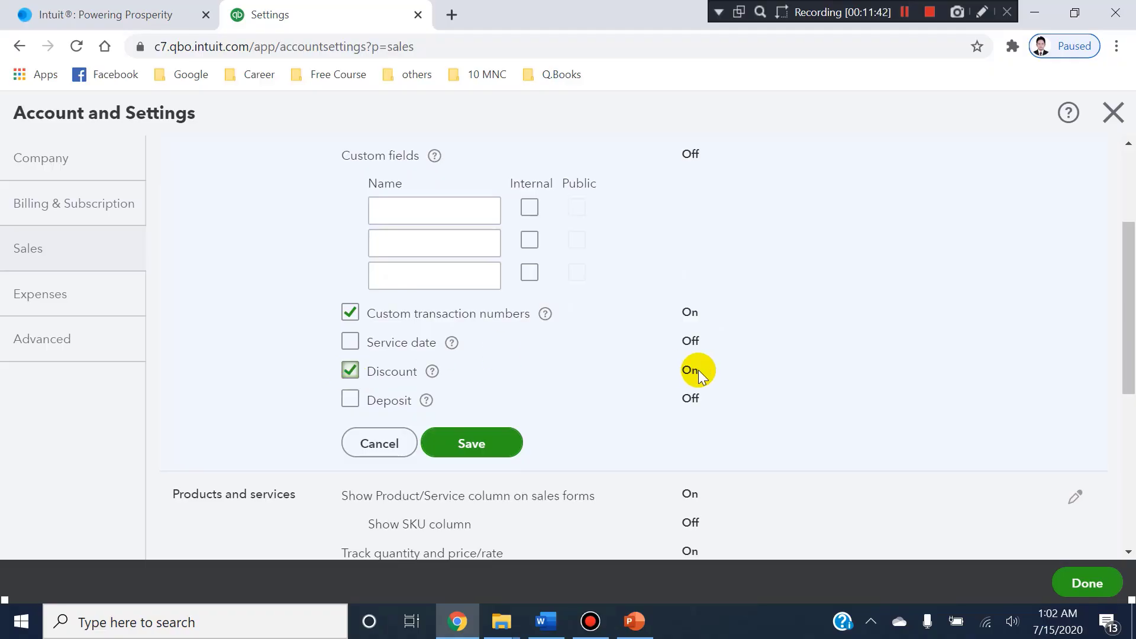
scroll(432, 283, "down", 3)
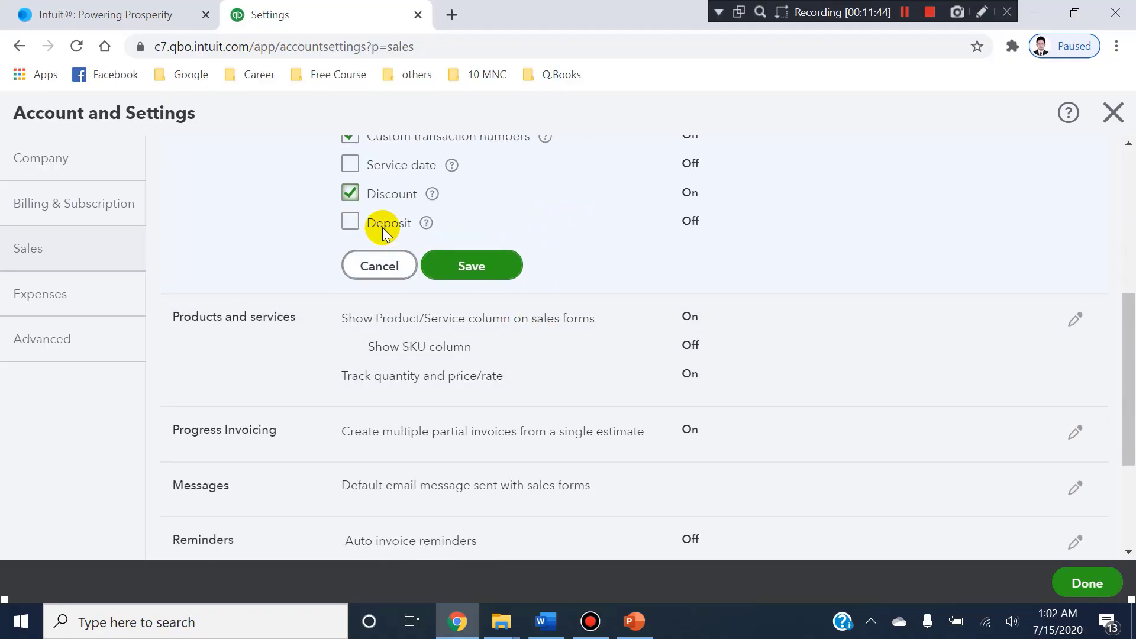
scroll(481, 327, "up", 3)
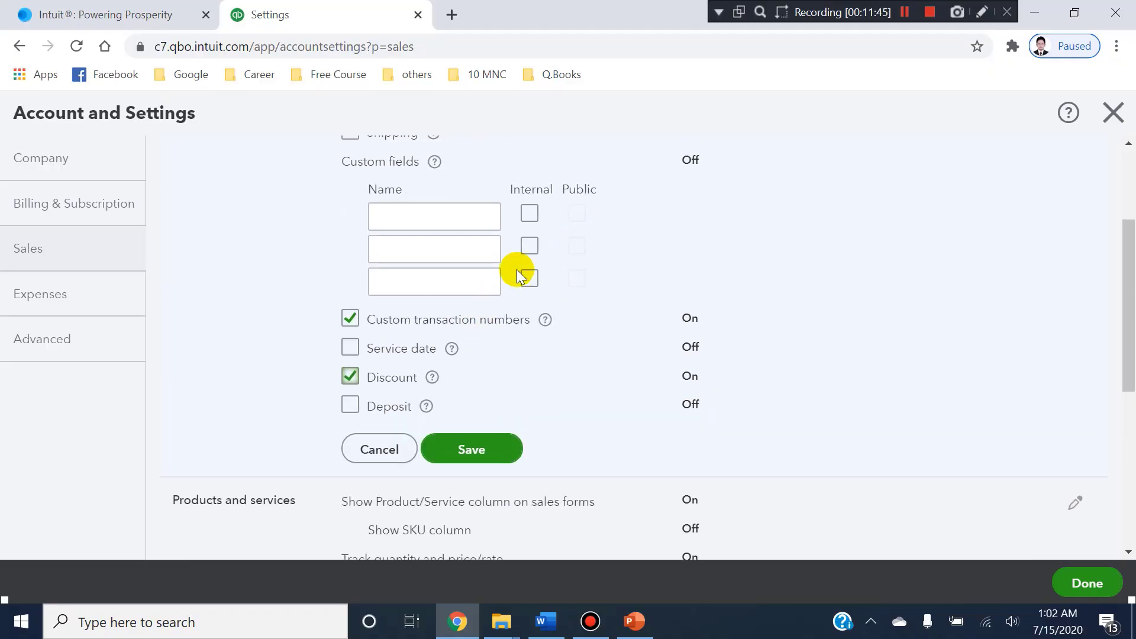
left_click(452, 443)
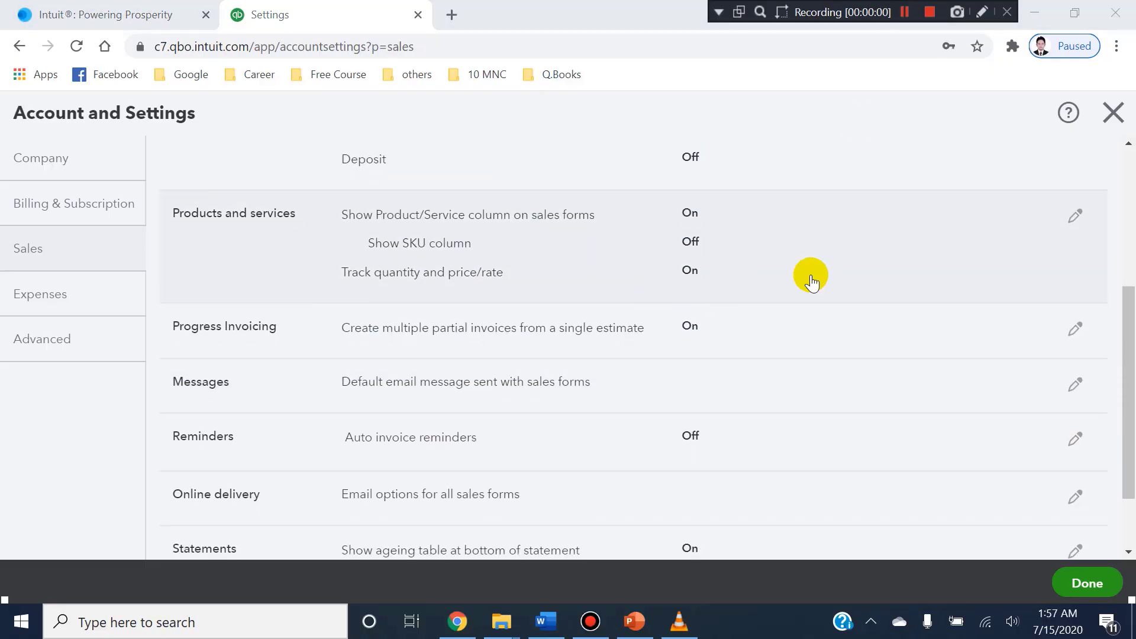
Review the sales form content, products and services, progress invoicing, messages and reminders options in the Sales settings.
scroll(793, 284, "down", 2)
scroll(779, 269, "up", 3)
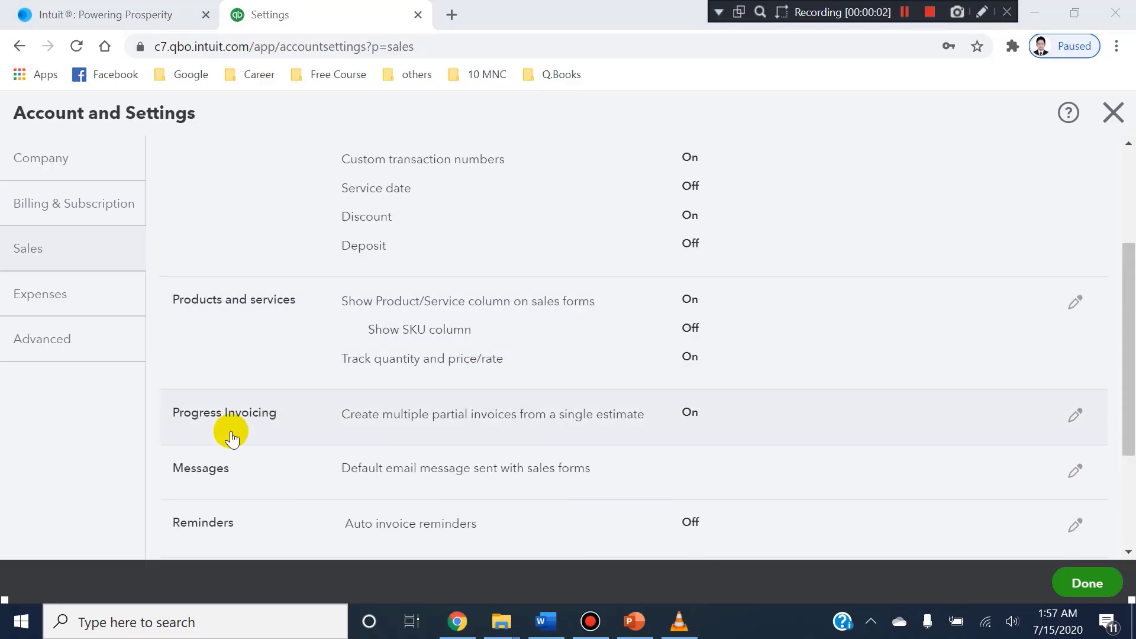
scroll(535, 271, "down", 1)
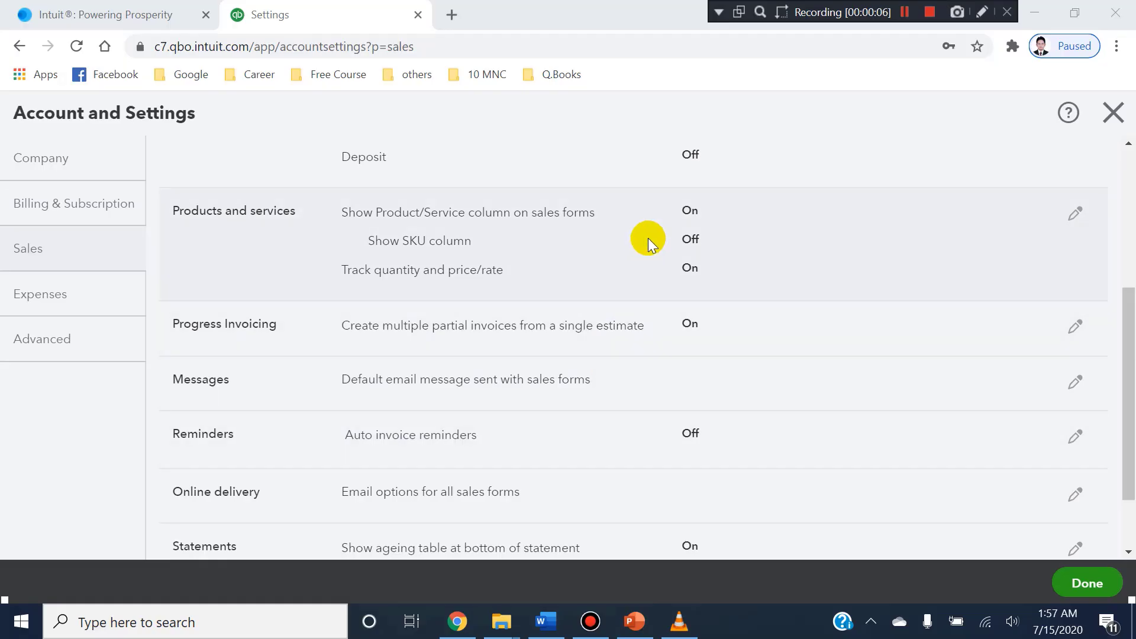
scroll(605, 364, "up", 3)
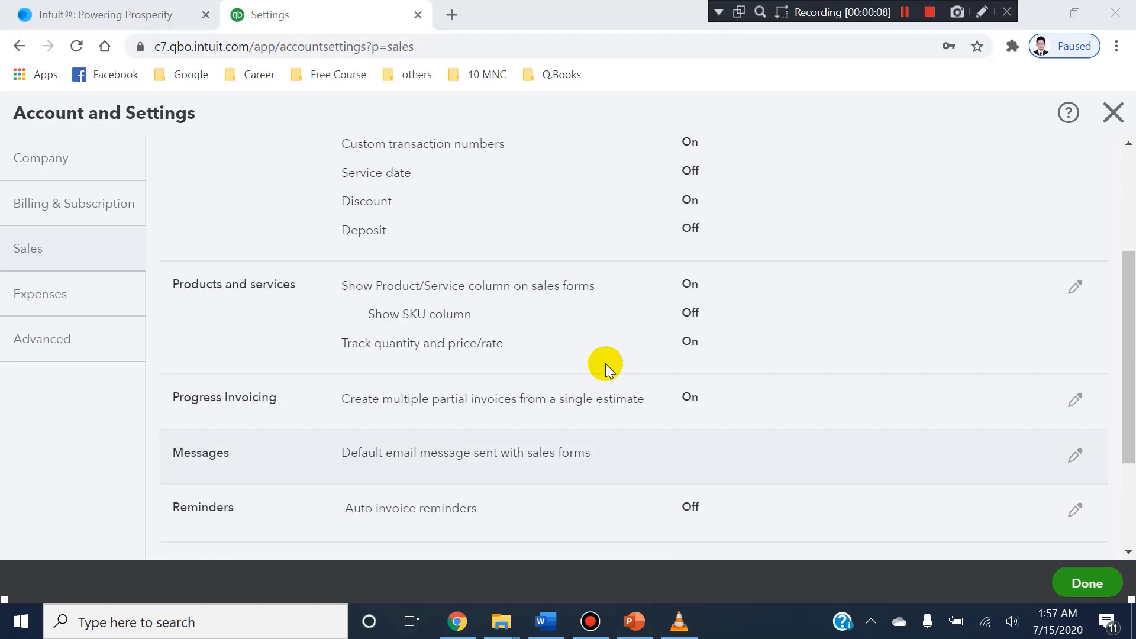
scroll(605, 363, "down", 1)
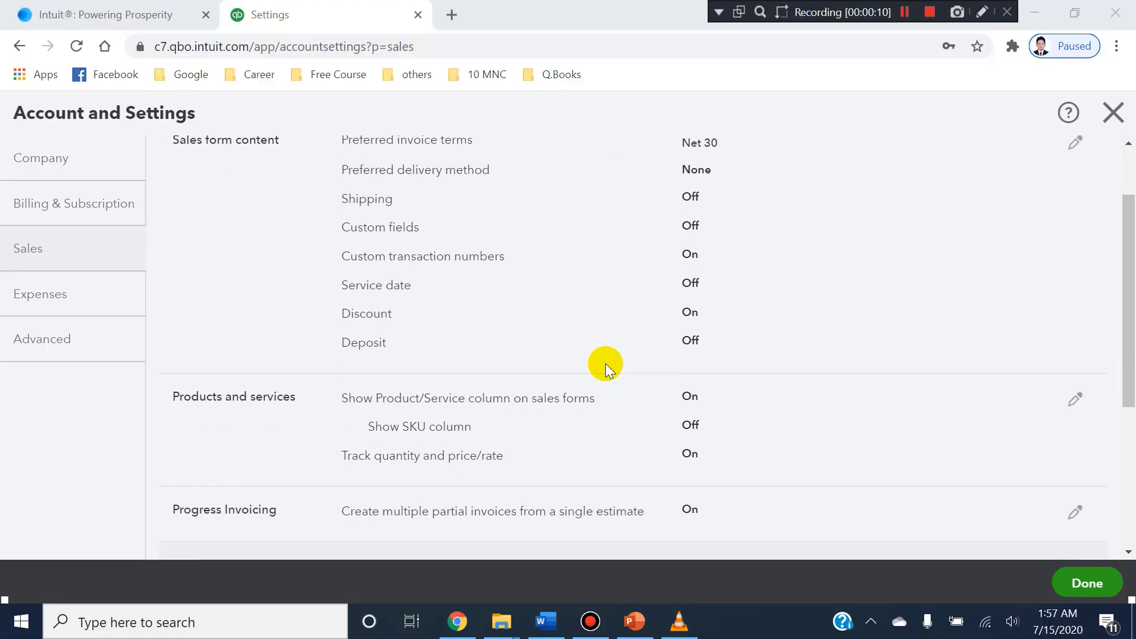
scroll(605, 363, "down", 1)
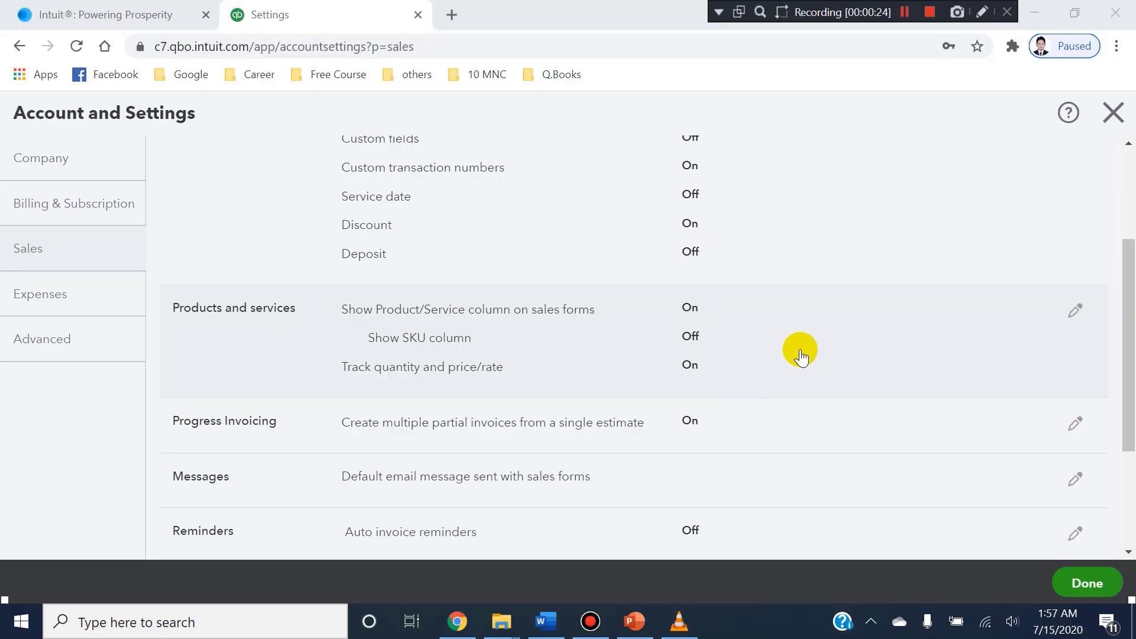
scroll(799, 350, "up", 1)
scroll(463, 357, "down", 1)
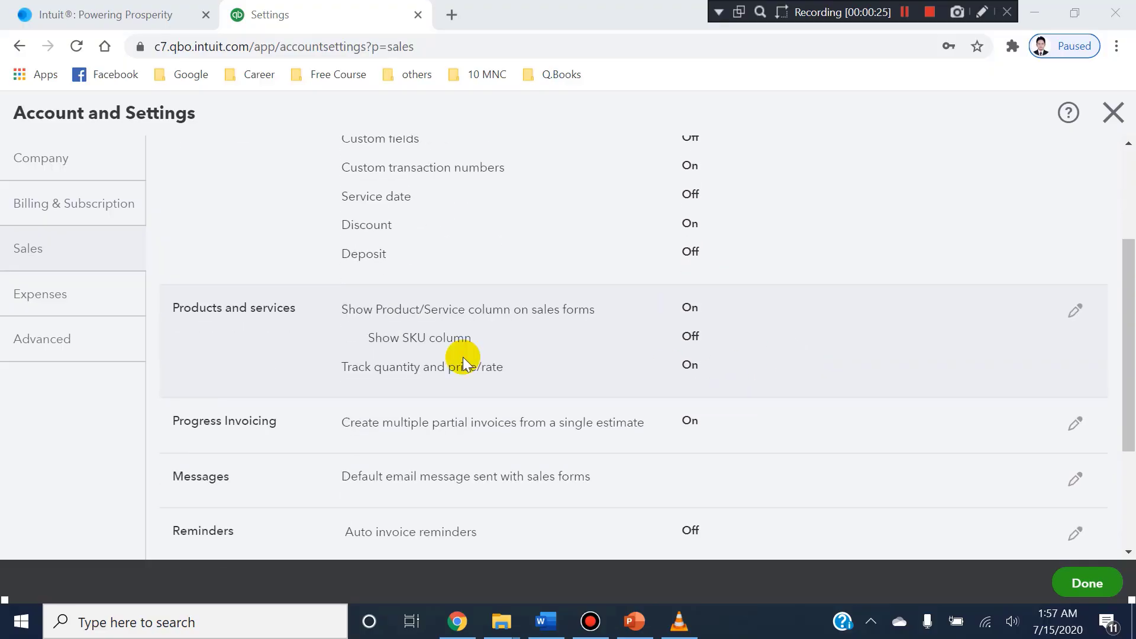
In the Expenses settings, set the default bill payment terms to Net 30 and save the section.
left_click(77, 292)
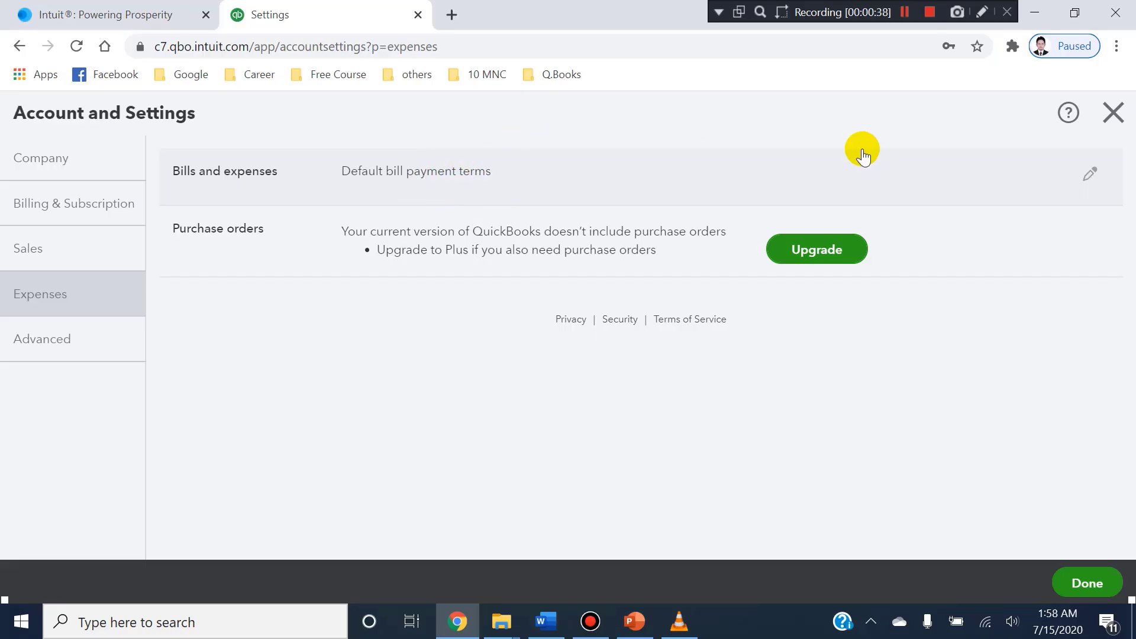
left_click(1086, 176)
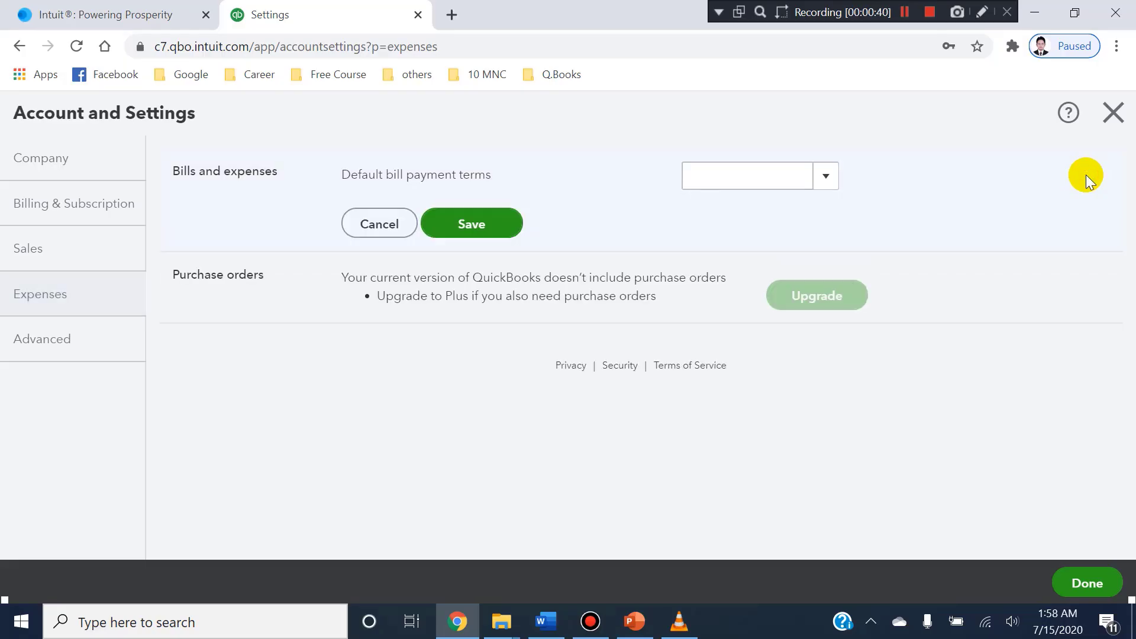
left_click(838, 178)
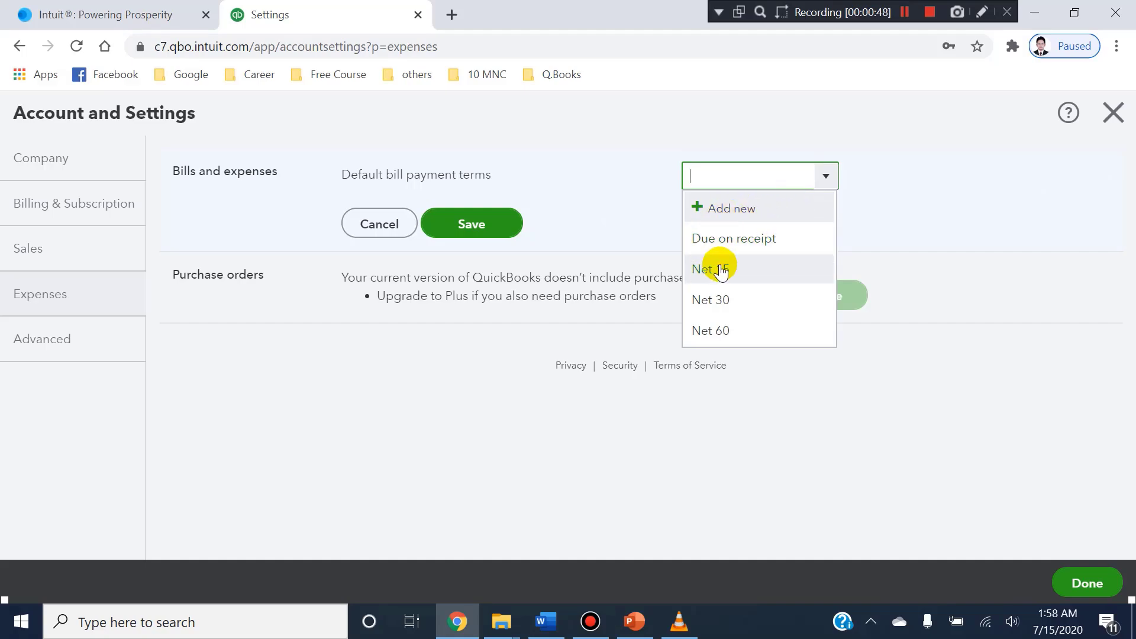
left_click(726, 318)
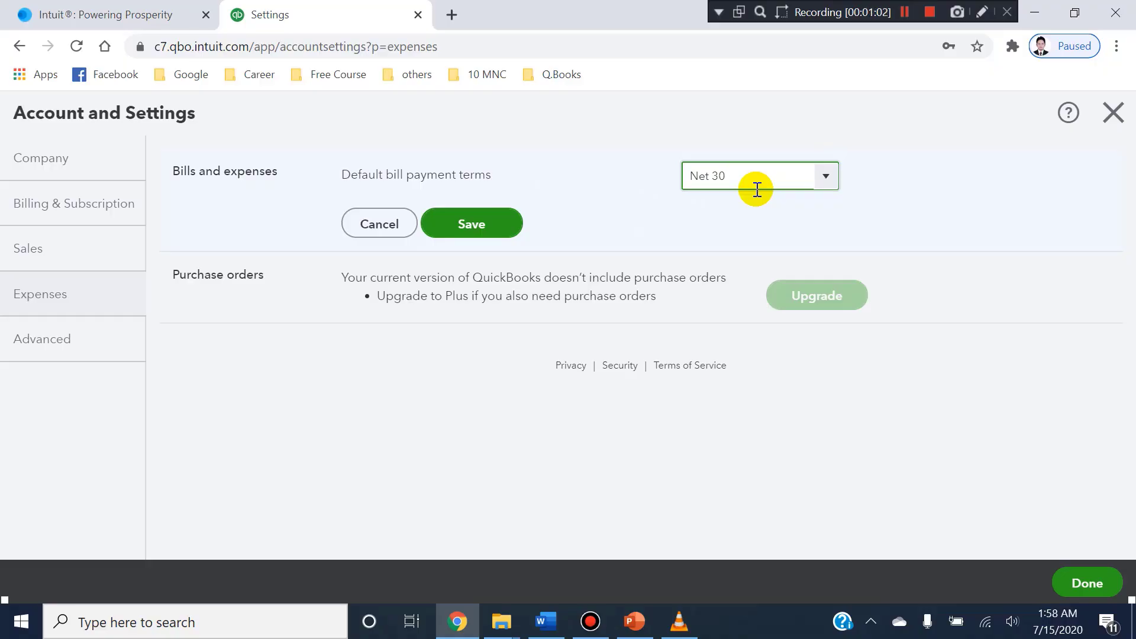
left_click(502, 227)
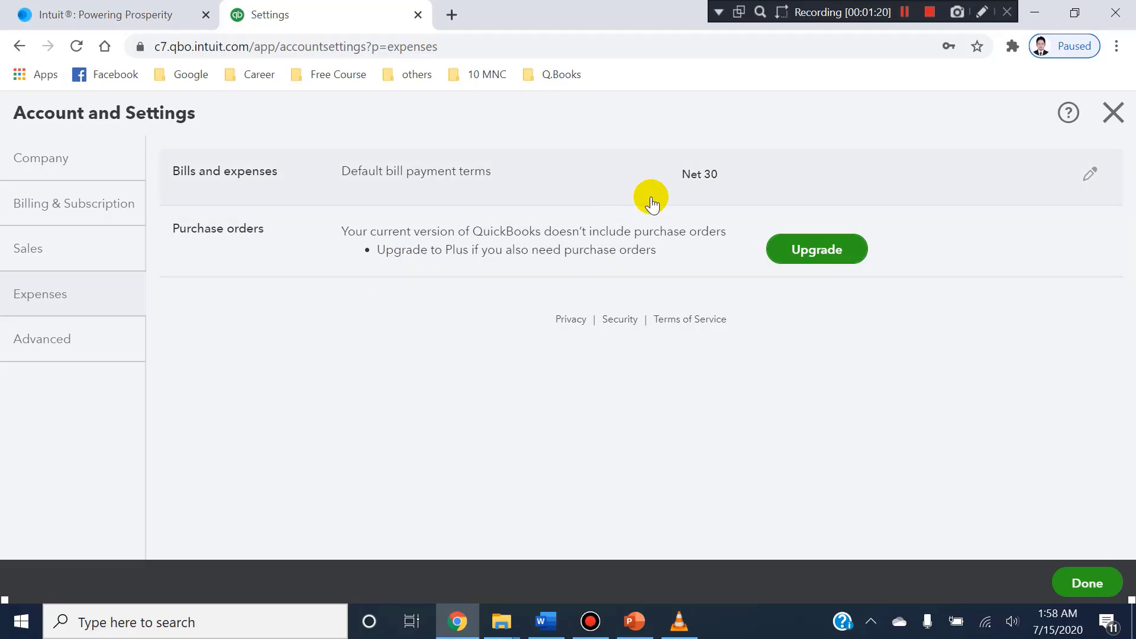
key("ctrl+alt+d")
mouse_move(336, 223)
left_mouse_down()
mouse_move(424, 268)
mouse_move(755, 272)
left_mouse_up()
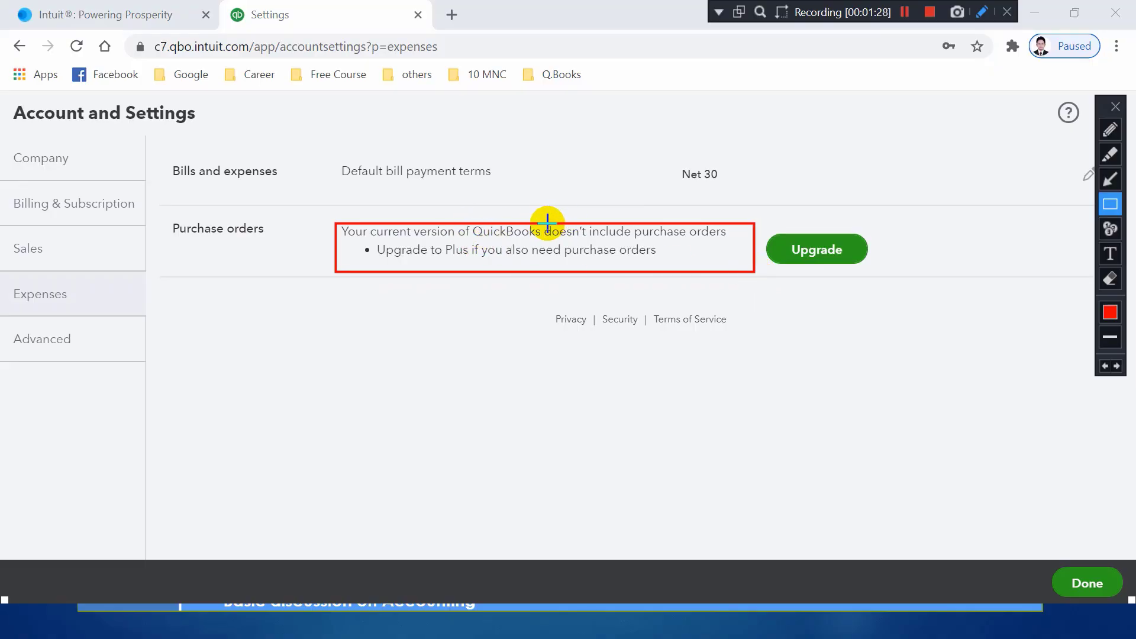
left_click_drag(541, 221, 739, 241)
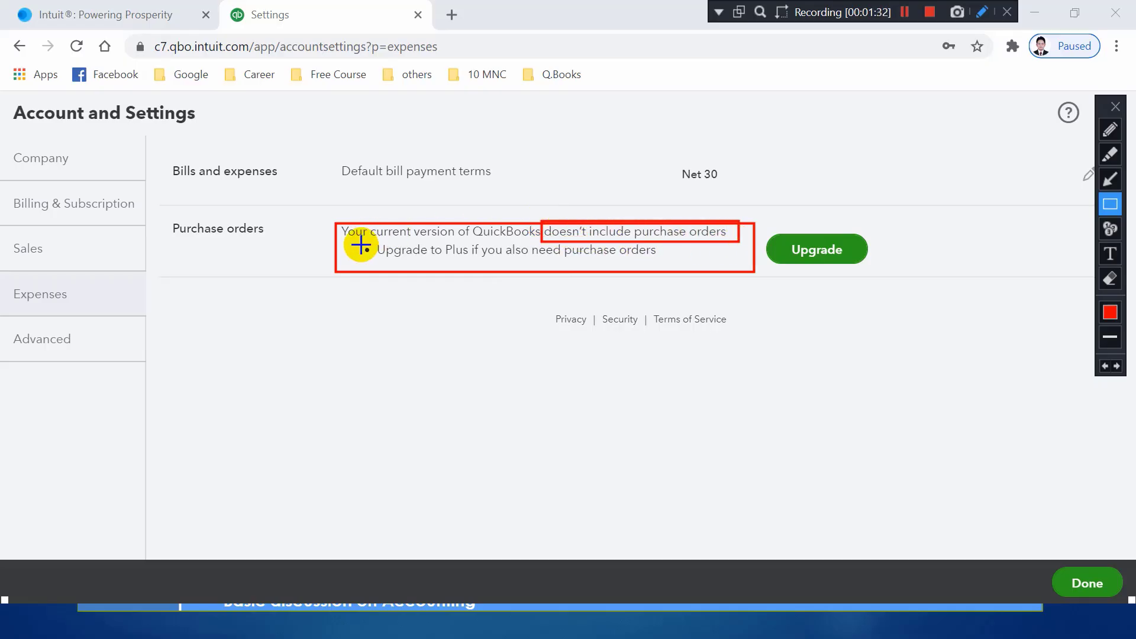
mouse_move(361, 243)
left_mouse_down()
mouse_move(370, 274)
mouse_move(498, 277)
mouse_move(512, 267)
left_mouse_up()
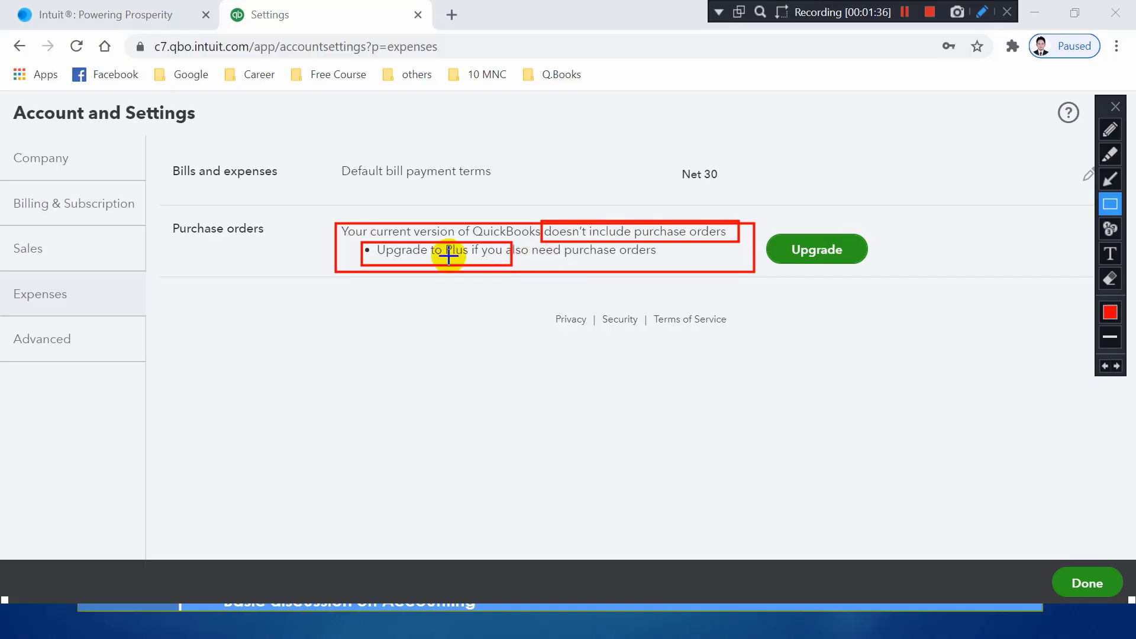
key("Escape")
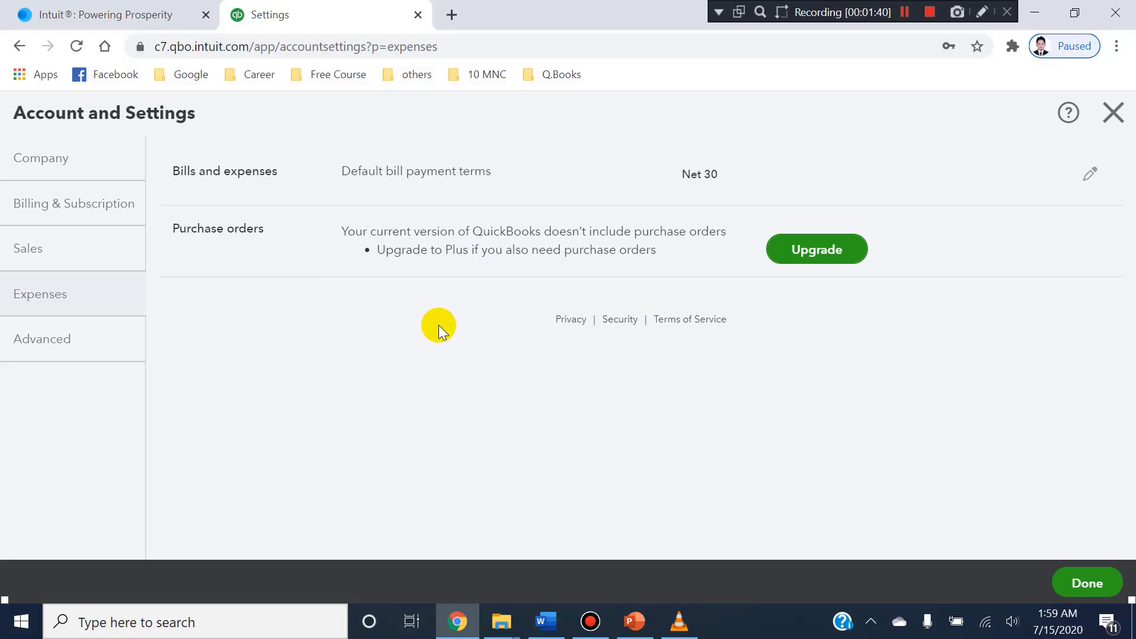
Open the Advanced section of the account settings and look over its accounting, company type, chart of accounts and automation options.
left_click(80, 351)
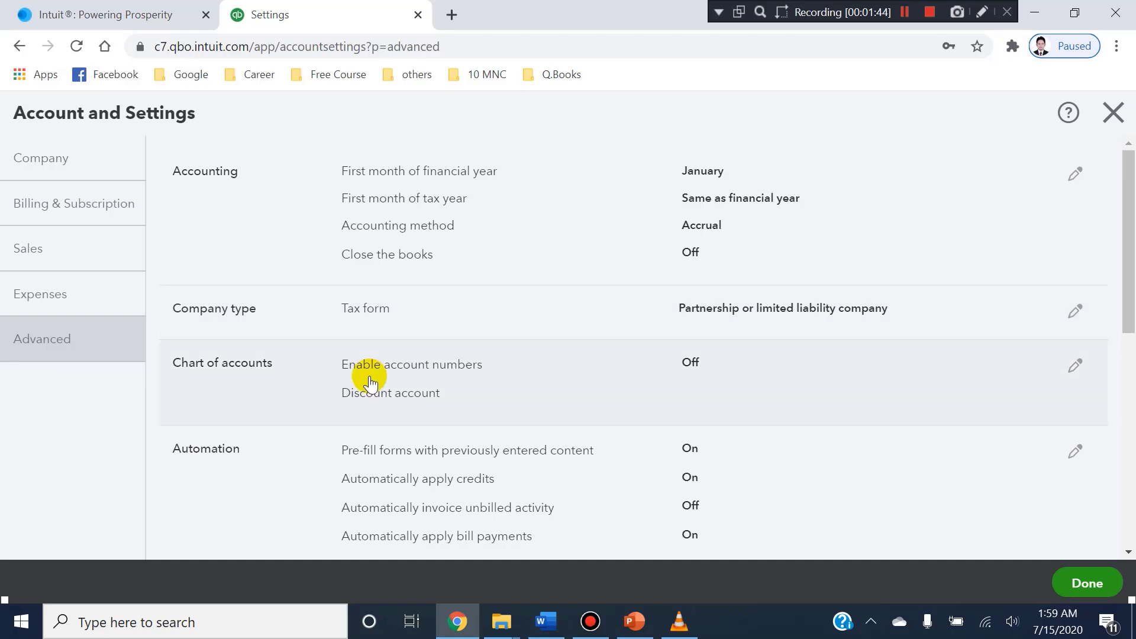
scroll(367, 376, "down", 3)
scroll(368, 375, "up", 3)
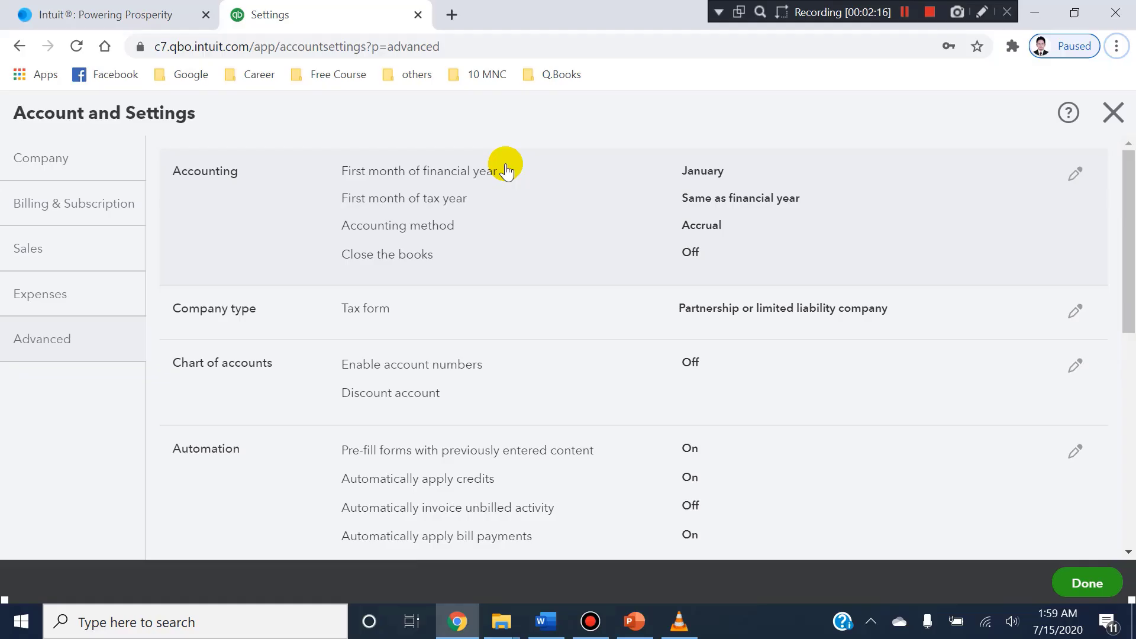
Switch to the Word document and check when the business started in the company description.
left_click(546, 622)
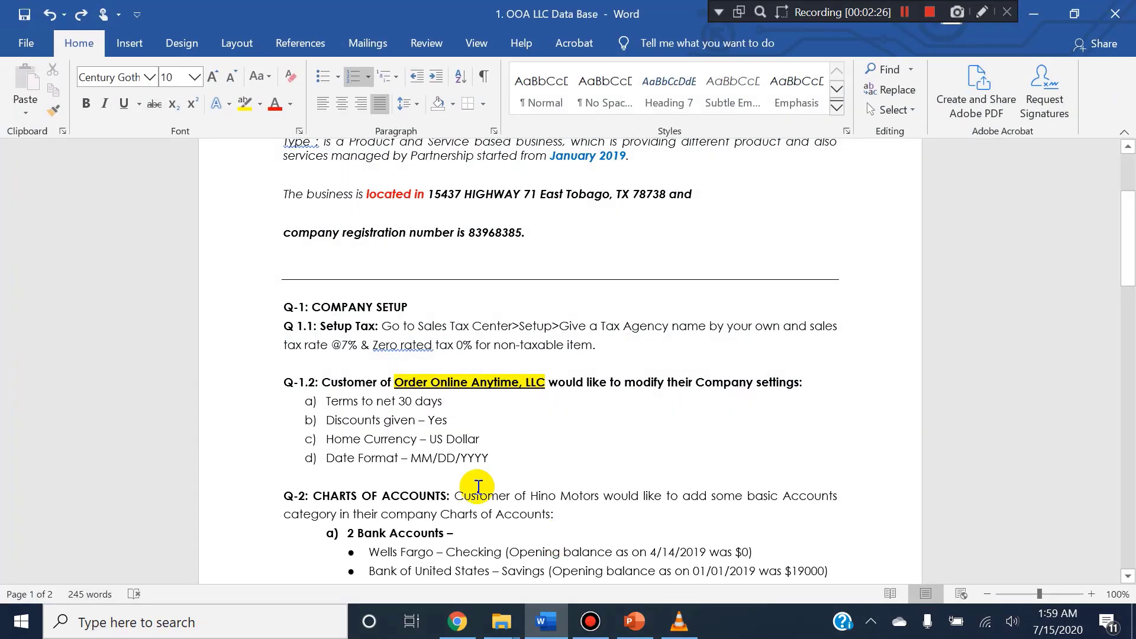
scroll(628, 312, "up", 3)
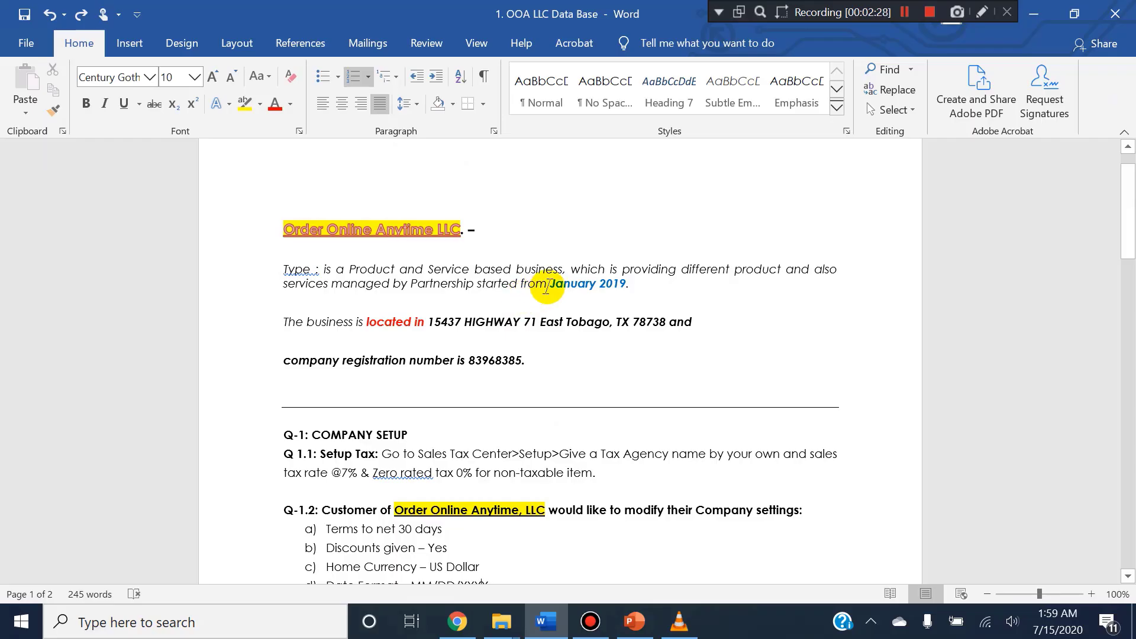
left_click(548, 286)
left_click_drag(580, 287, 625, 286)
left_click(646, 287)
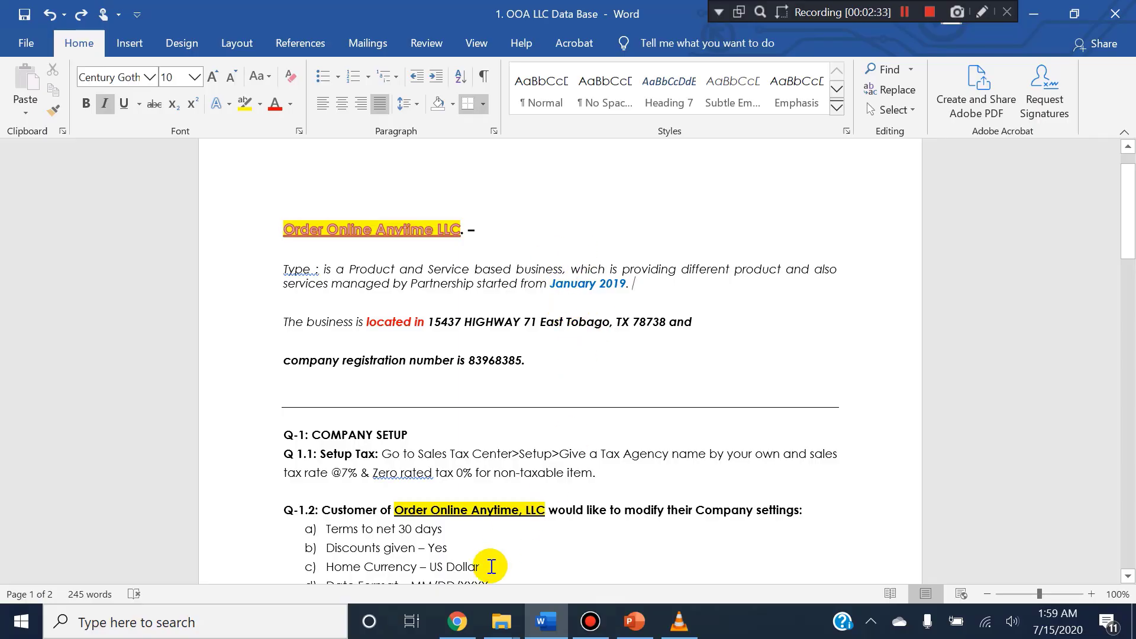
Switch back to QuickBooks and turn on Close the books in the Accounting section with the closing date 31-12-2019.
mouse_move(453, 620)
left_click(468, 521)
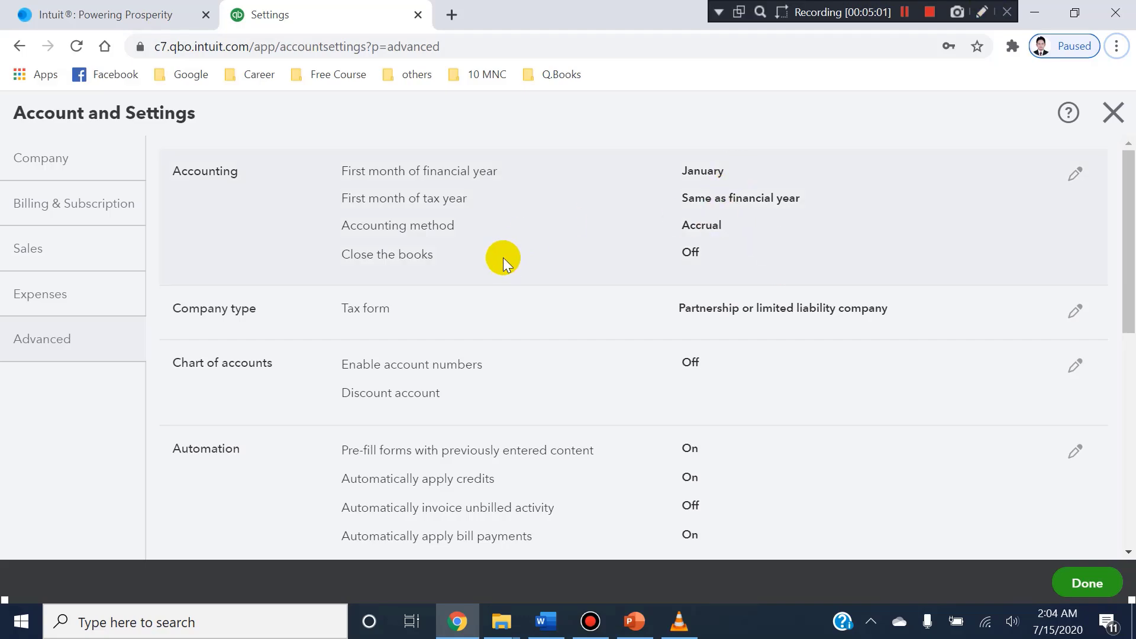
left_click(694, 252)
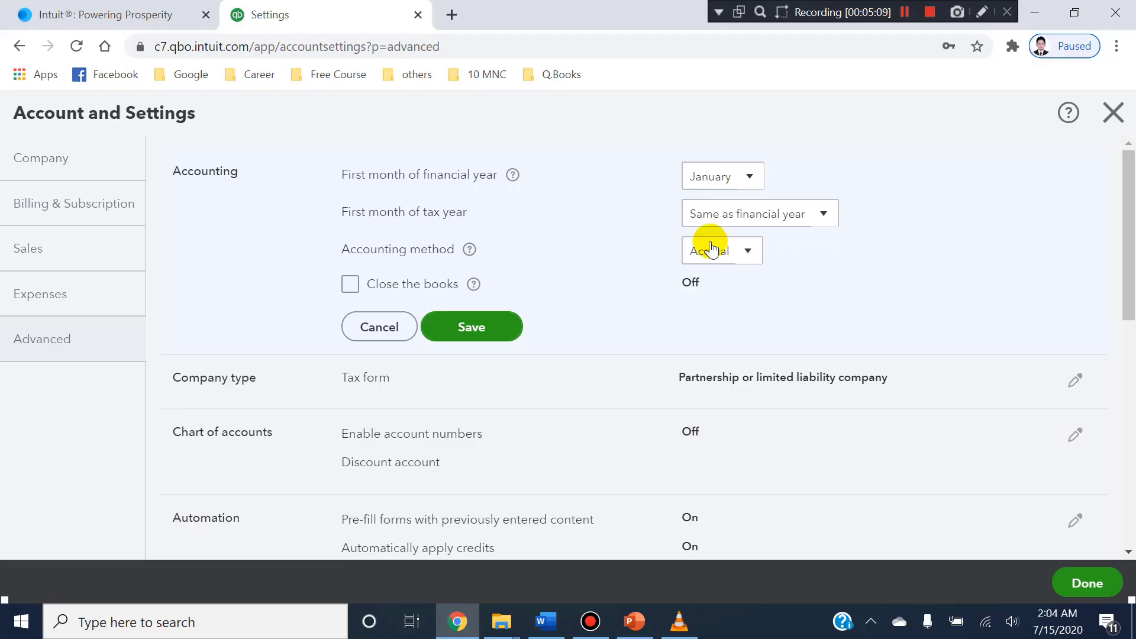
left_click(350, 285)
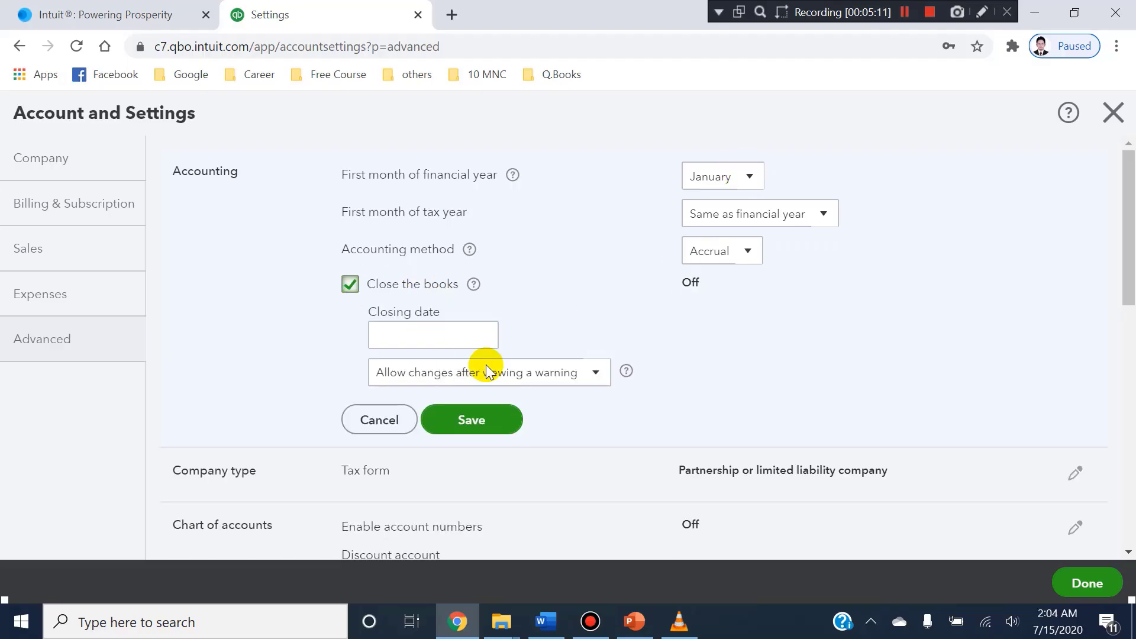
left_click(486, 335)
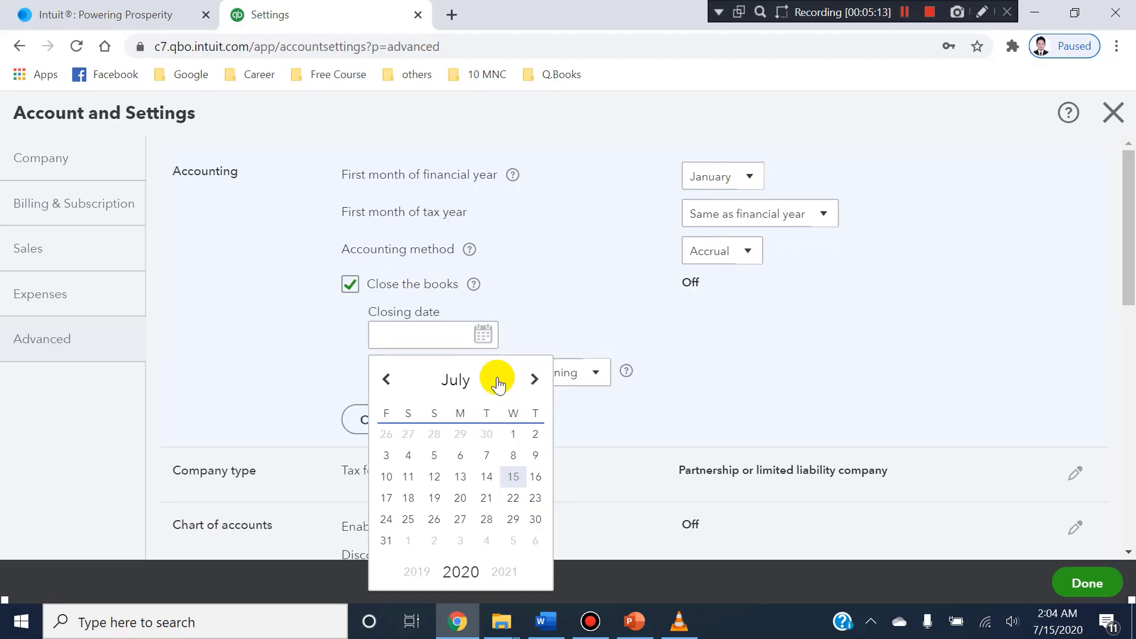
left_click(495, 382)
left_click(482, 361)
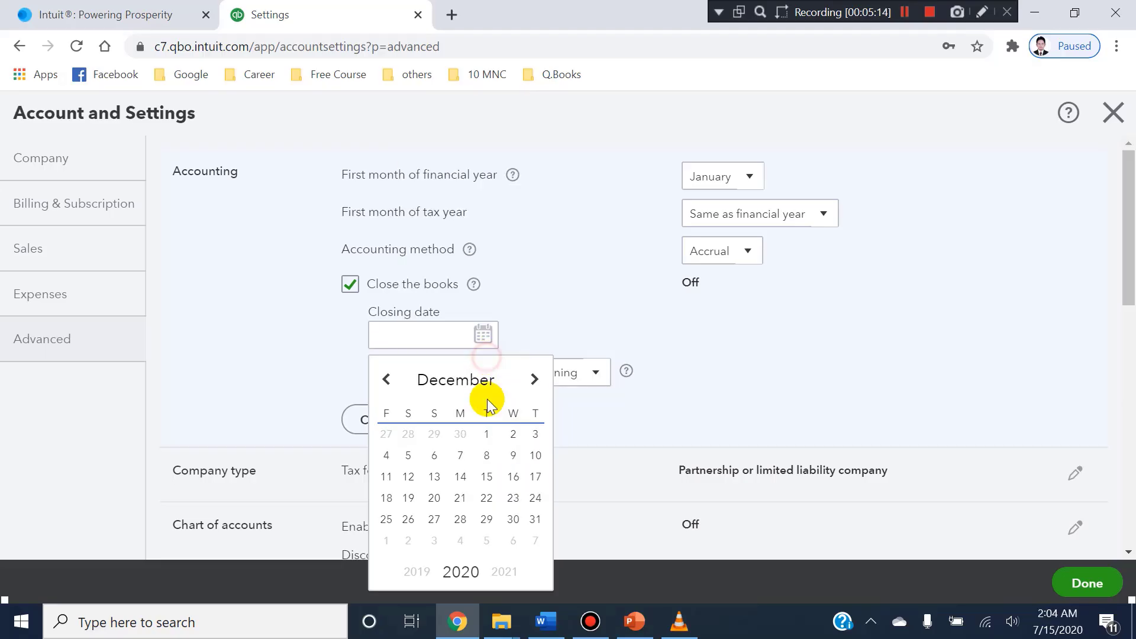
left_click(535, 520)
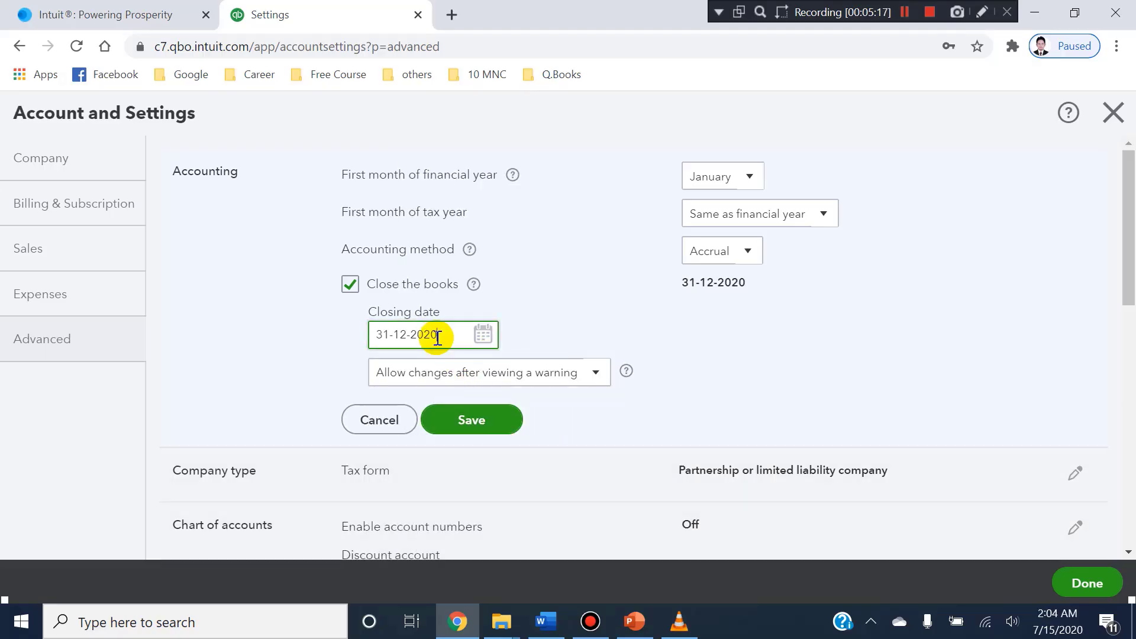
key("BackSpace")
key("BackSpace")
type("19")
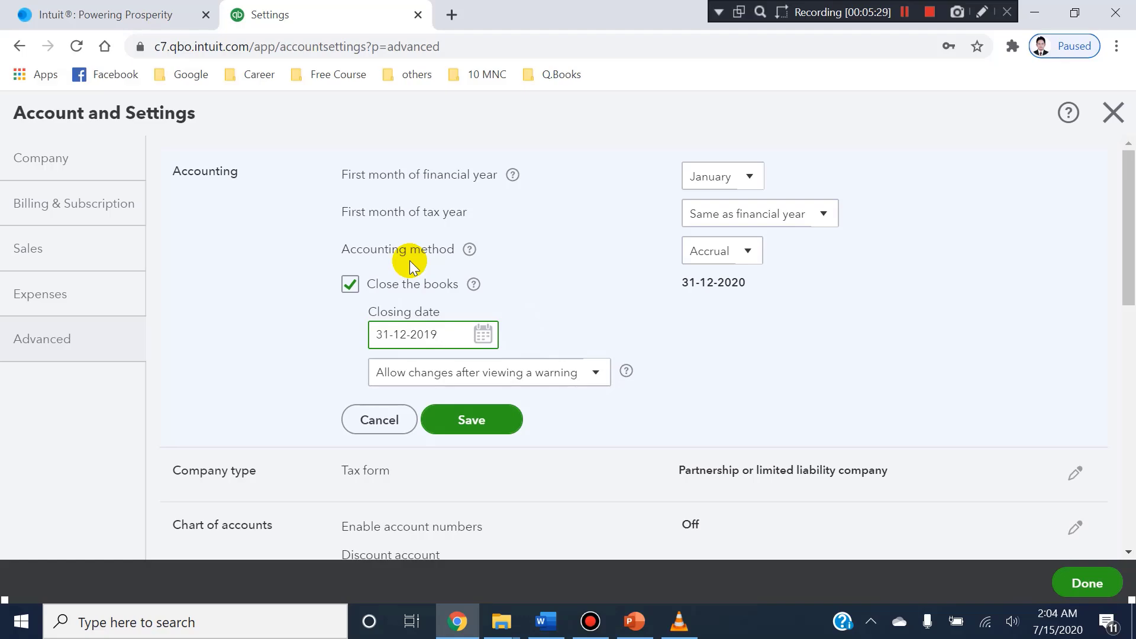
left_click(571, 342)
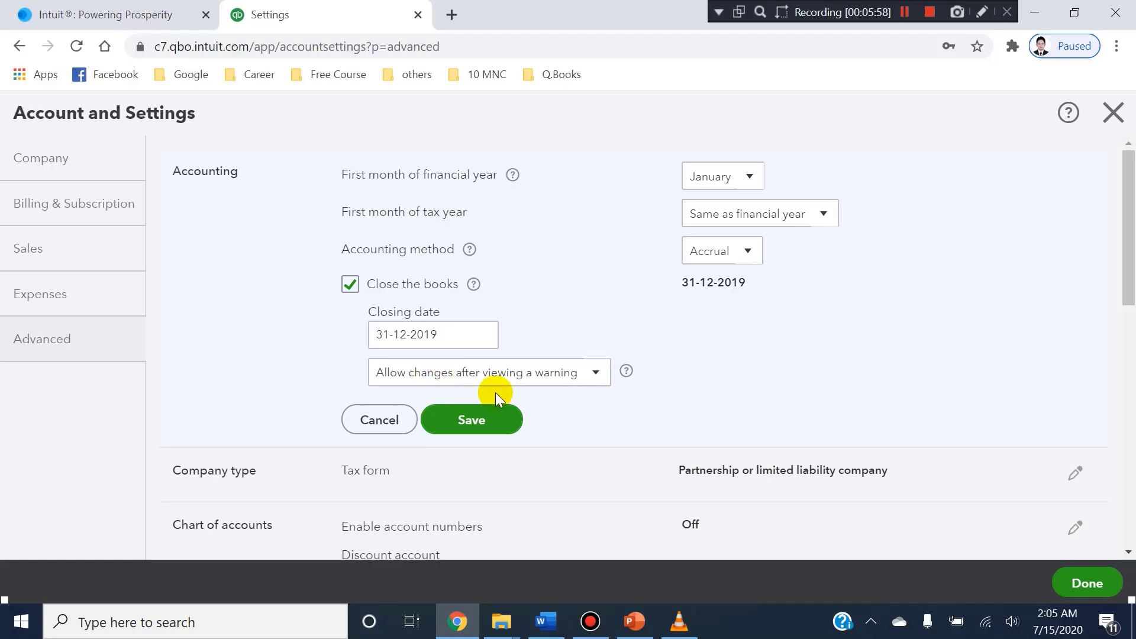
Allow changes to the closed books only after viewing a warning and entering a password, and fill in the Password field.
left_click(606, 382)
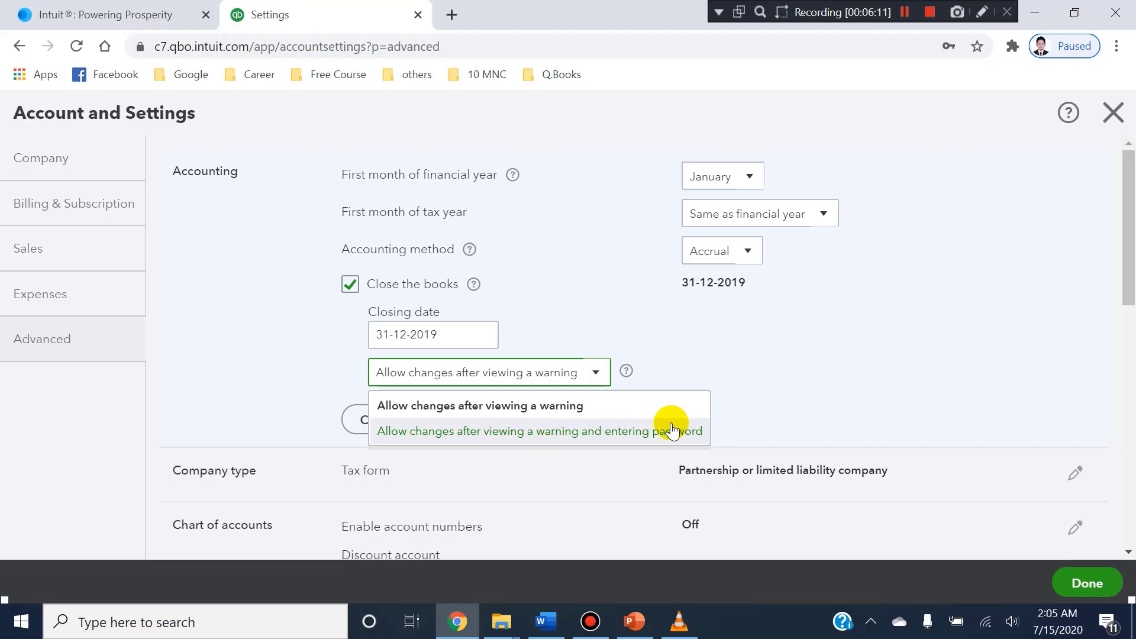
left_click(655, 431)
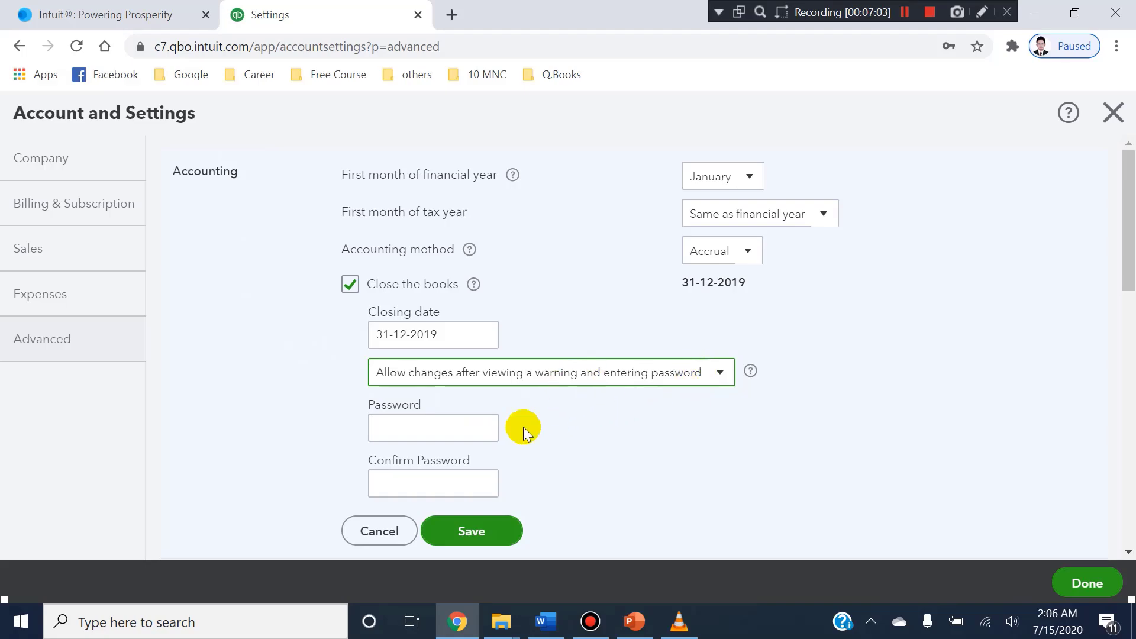
left_click(469, 427)
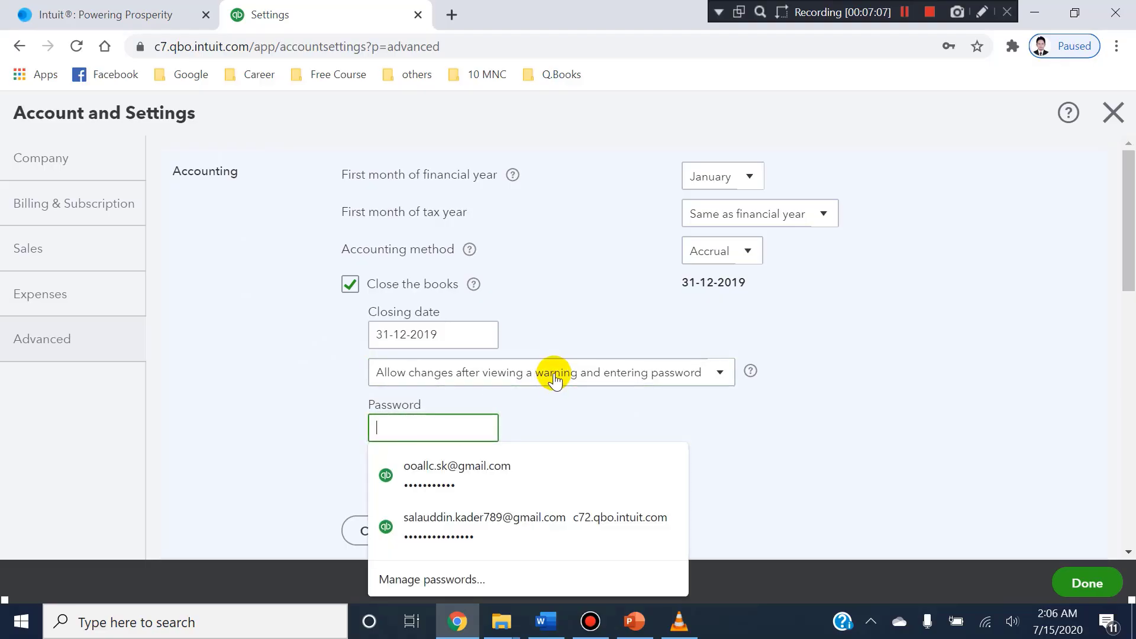
type("1234")
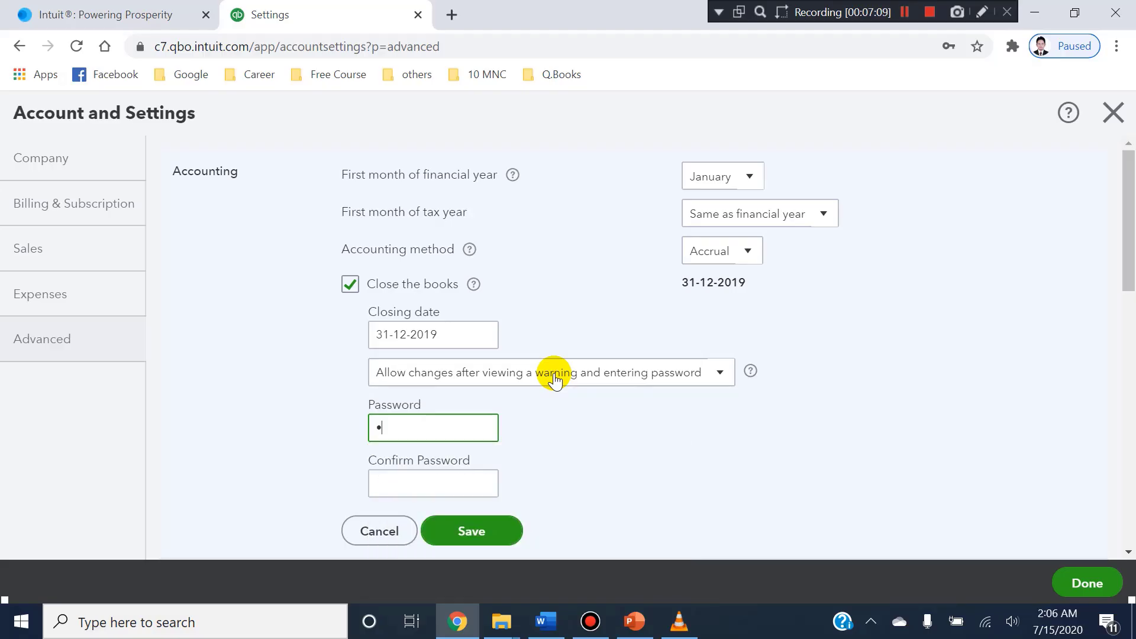
type("5678")
Repeat the closing password in the Confirm Password field.
left_click(444, 487)
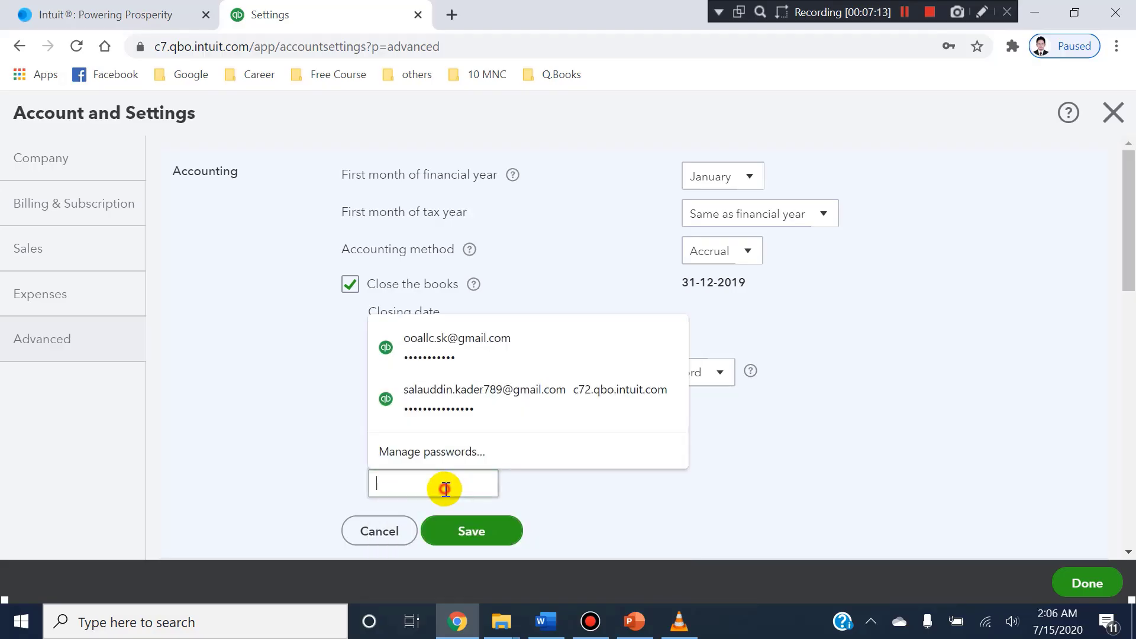
type("12345678")
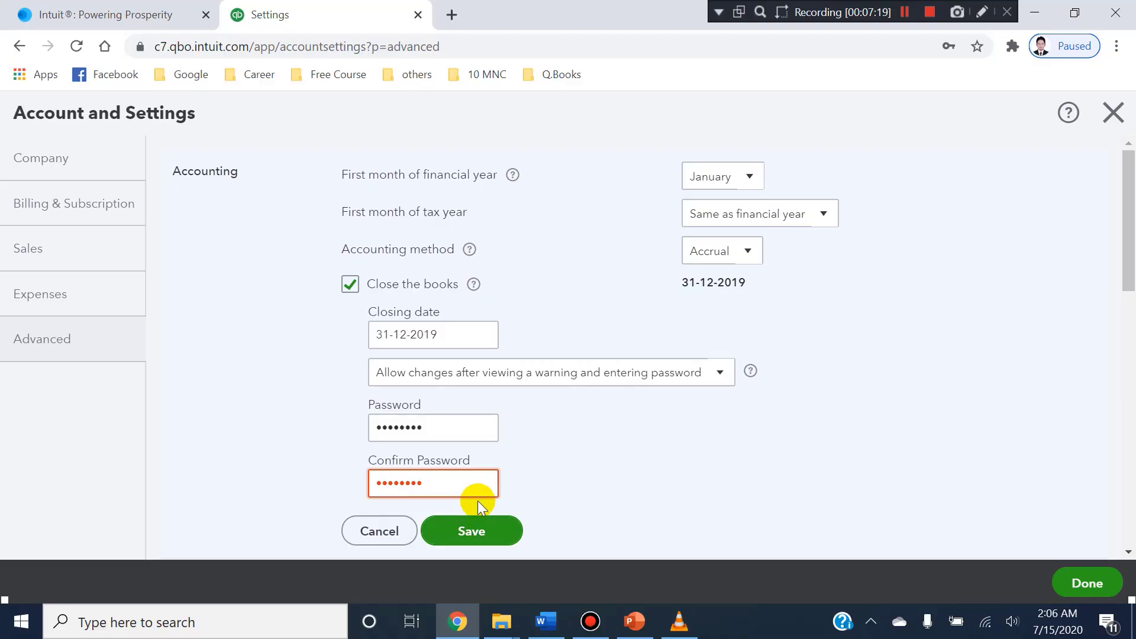
Clear the Password and Confirm Password fields and cancel the Close the books changes in the Accounting section.
key("ctrl+a")
key("BackSpace")
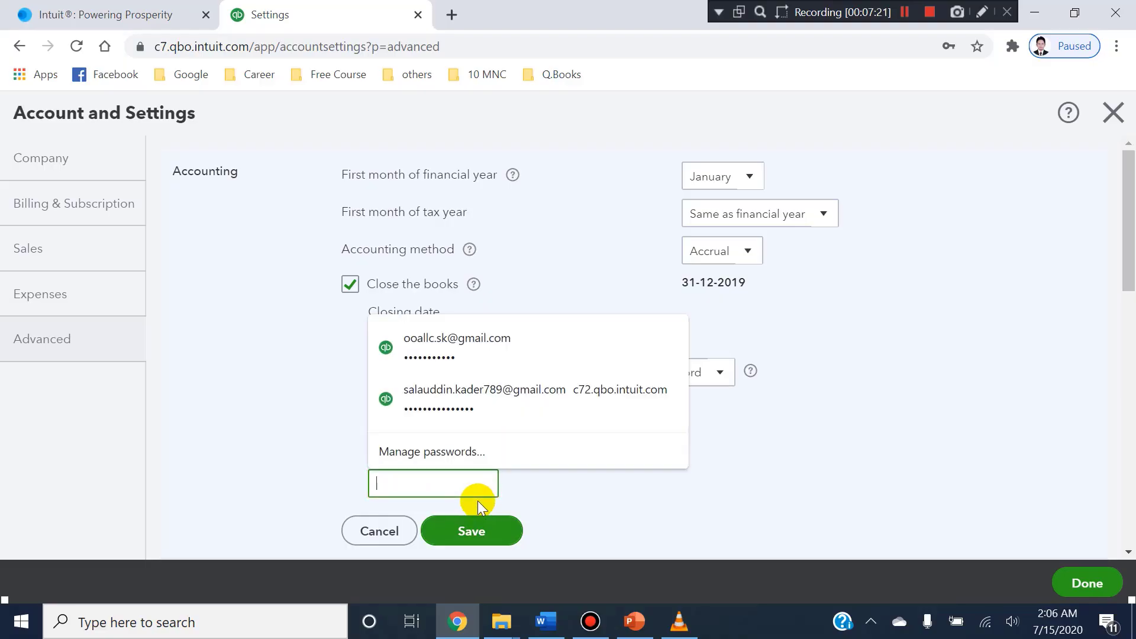
left_click(590, 491)
left_click_drag(459, 427, 394, 427)
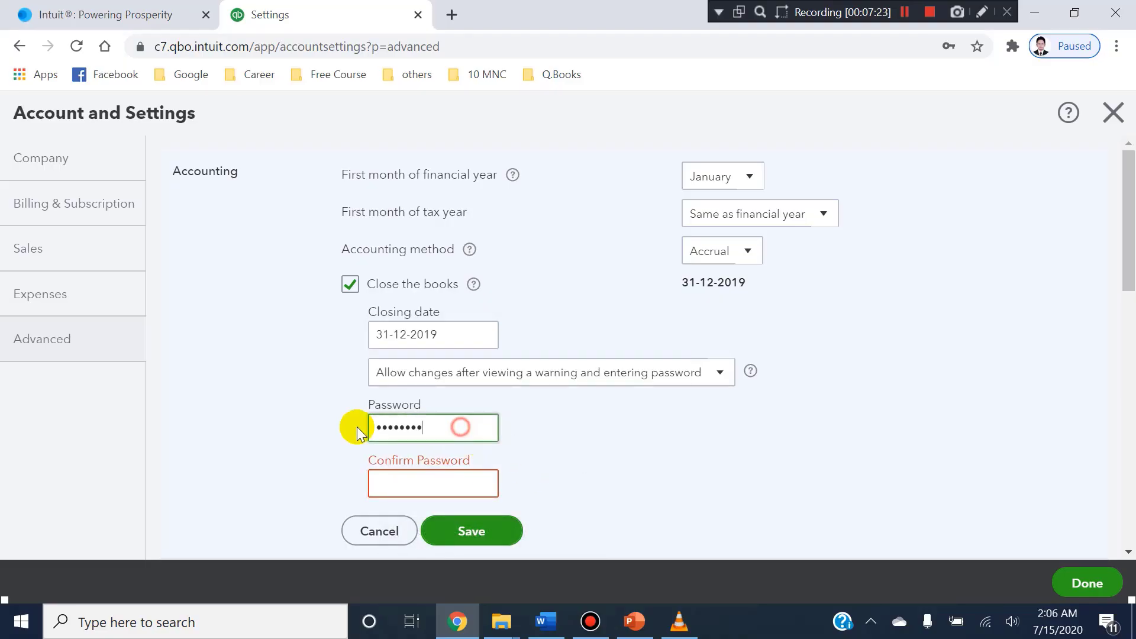
key("BackSpace")
key("BackSpace")
key("BackSpace")
key("BackSpace")
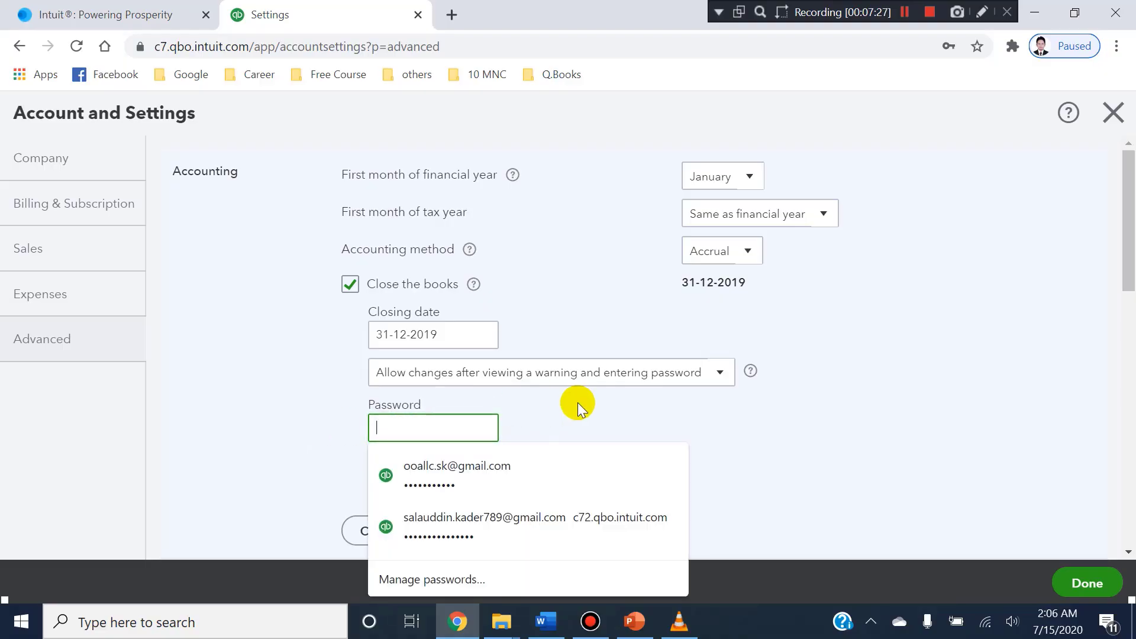
left_click(608, 405)
left_click(460, 482)
left_click(520, 439)
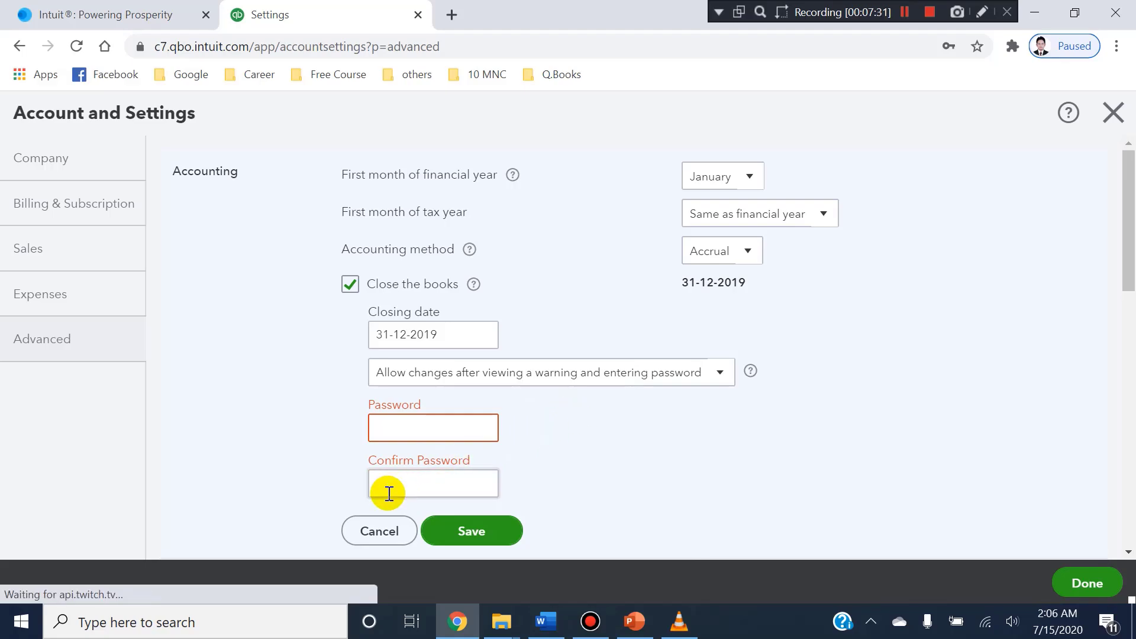
left_click(383, 524)
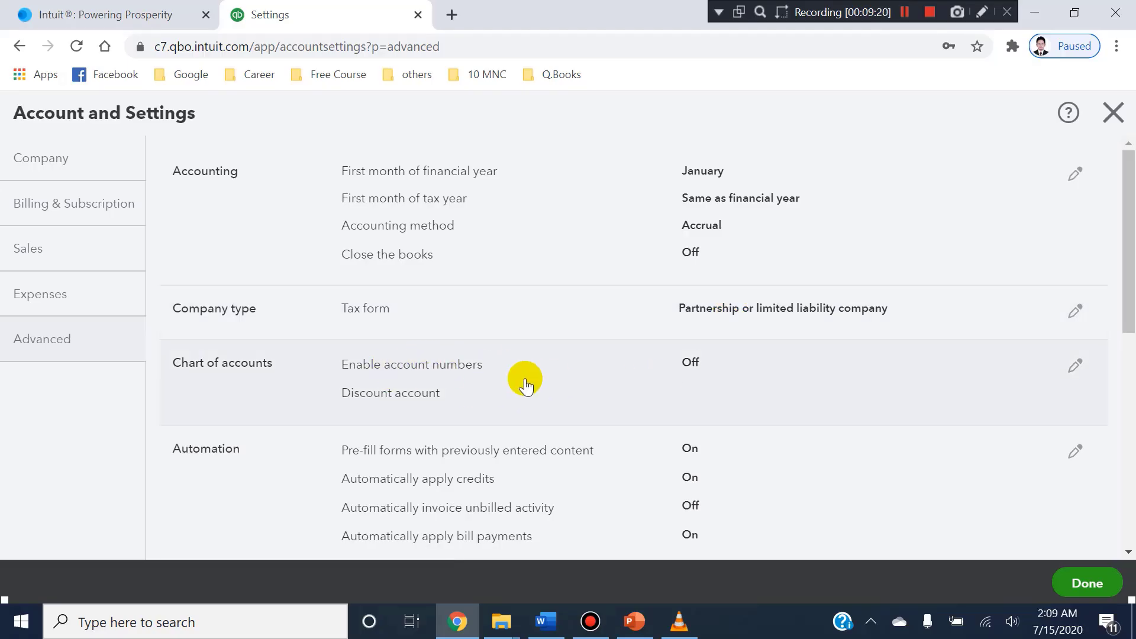
Duplicate the settings page in a new browser tab, open the Chart of Accounts there and look over its columns.
right_click(377, 22)
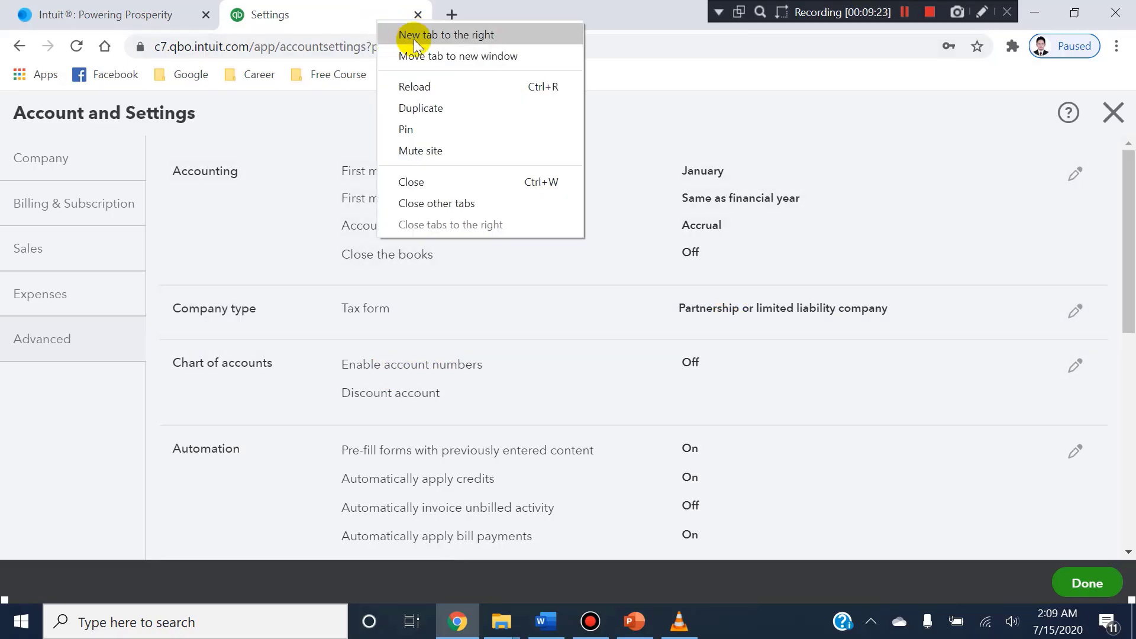
left_click(409, 102)
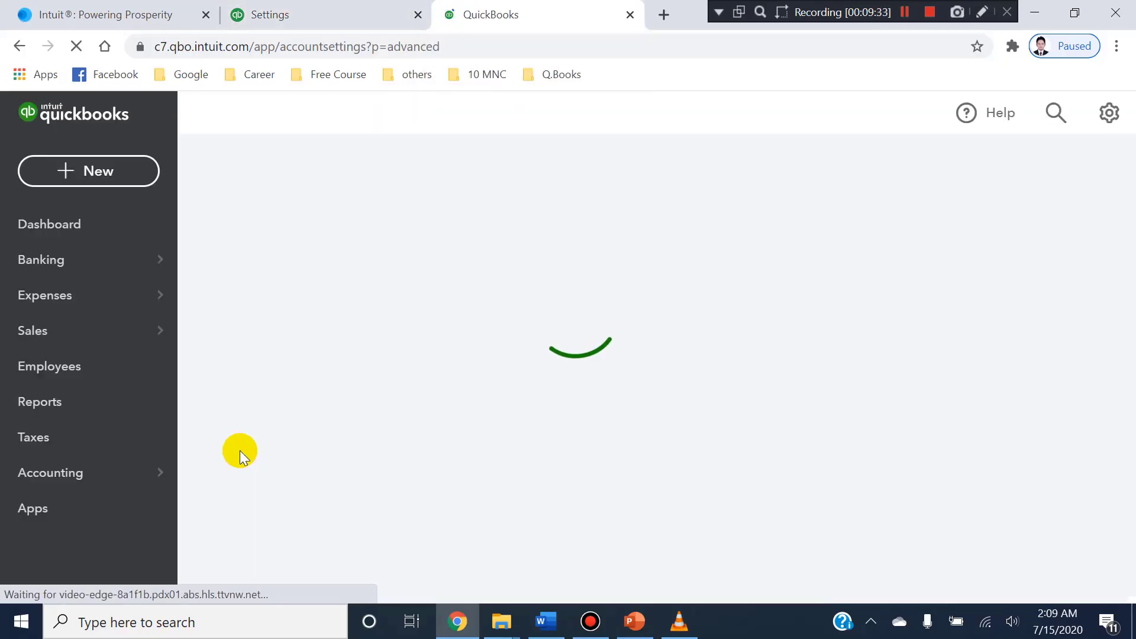
mouse_move(152, 479)
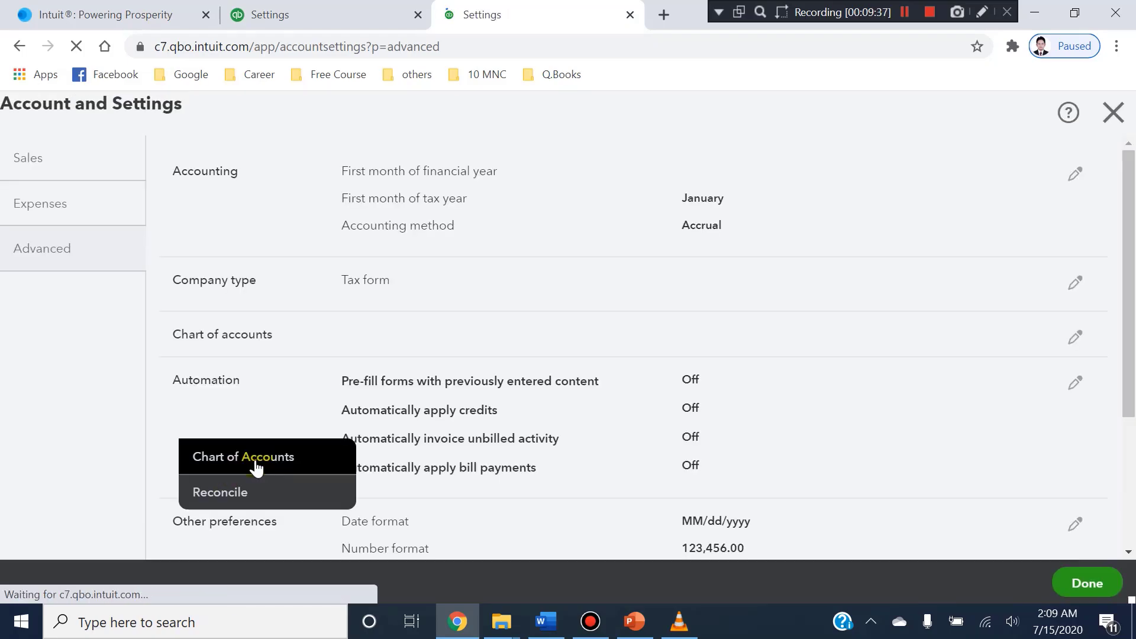
left_click(255, 467)
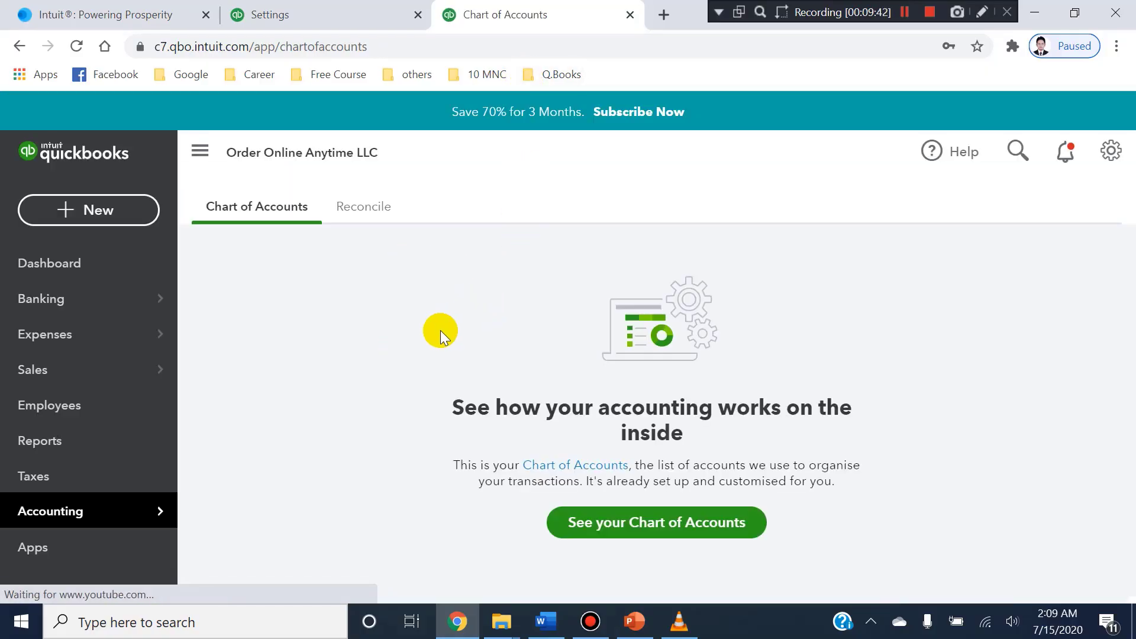
left_click(600, 535)
scroll(512, 435, "down", 6)
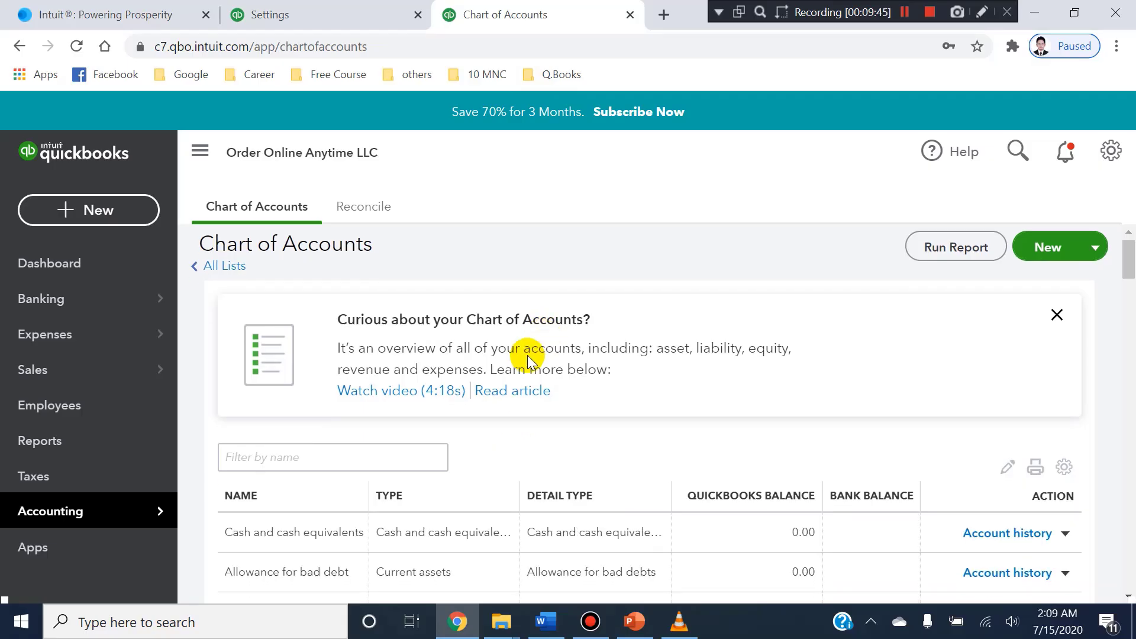
scroll(322, 438, "up", 3)
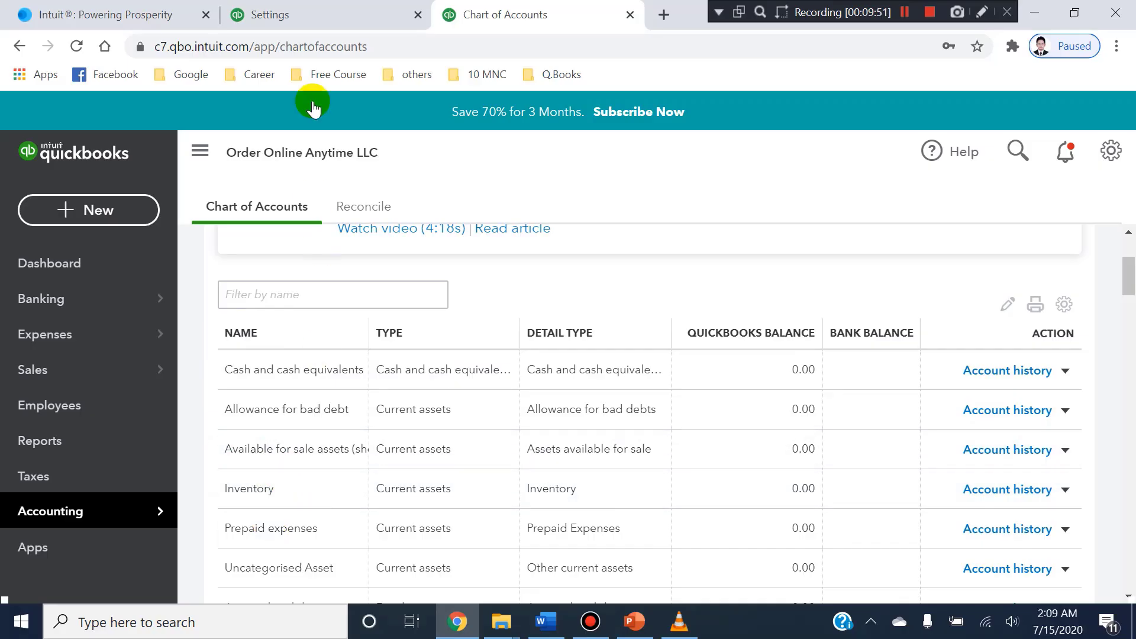
Return to the Advanced settings, enable and save account numbers for the chart of accounts, and let the browser store the offered password.
left_click(308, 13)
left_click(686, 379)
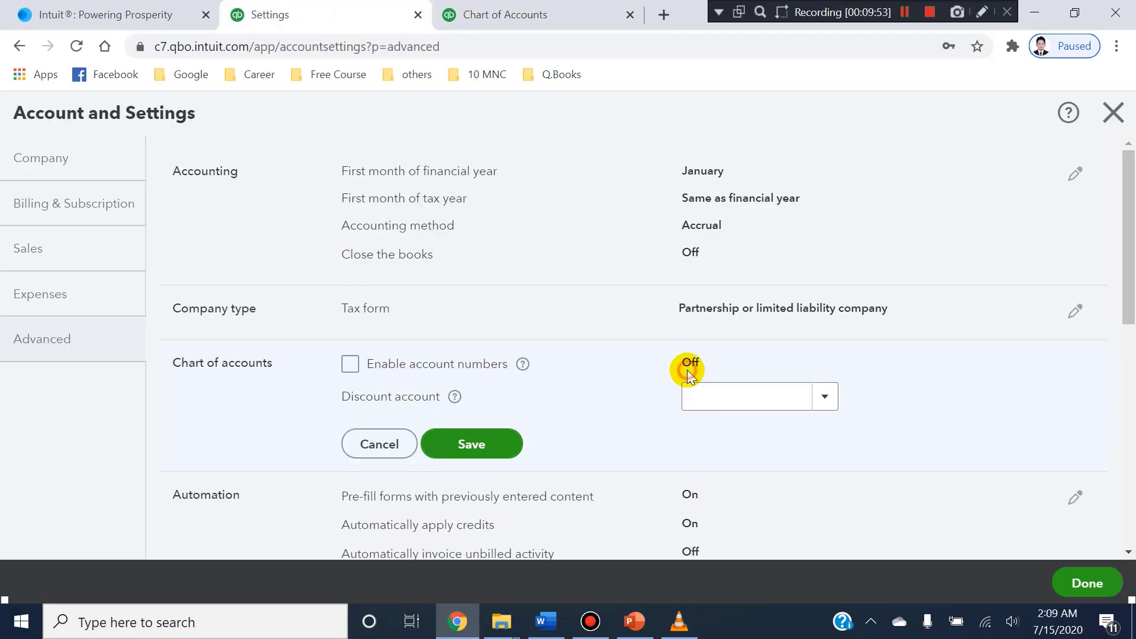
left_click(350, 364)
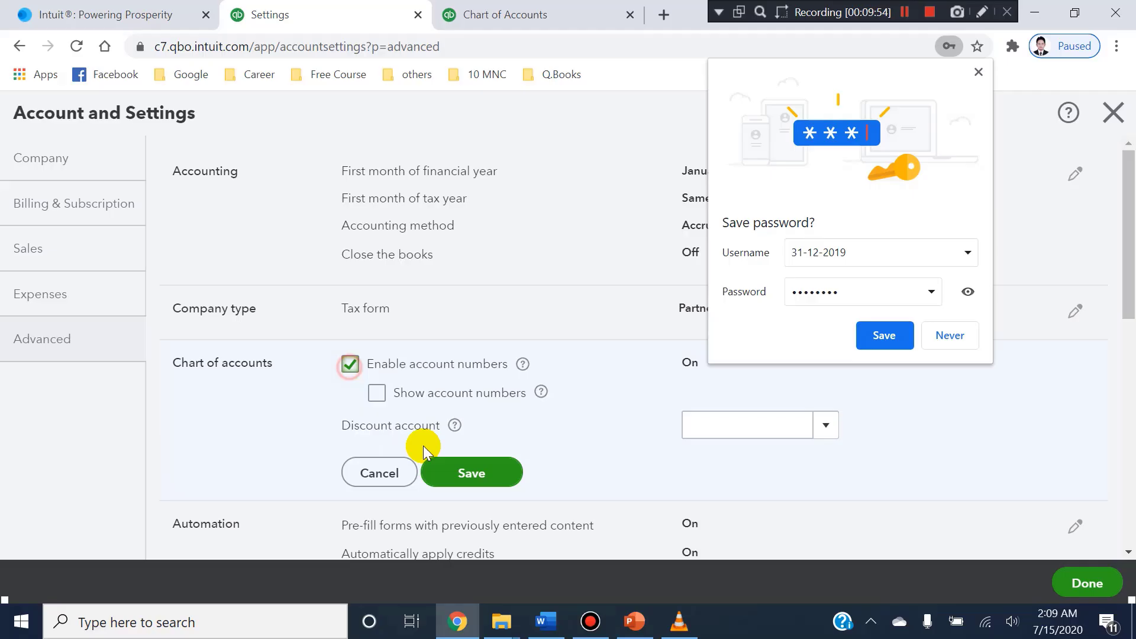
left_click(469, 471)
left_click(872, 341)
Reload the Chart of Accounts page and check the account list for a number column.
left_click(605, 23)
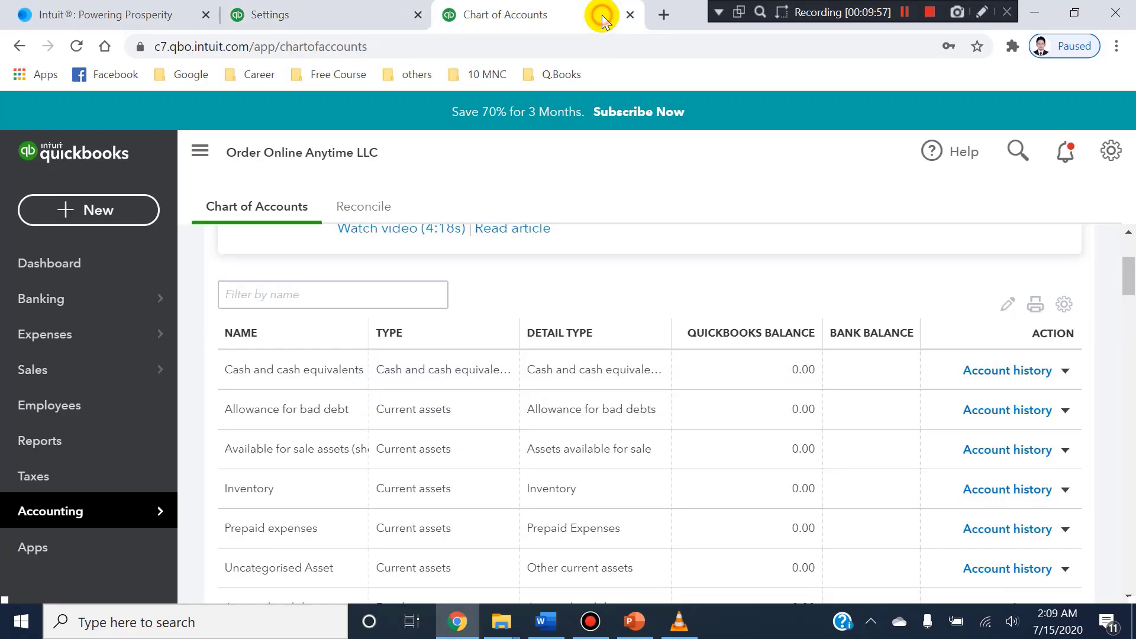
right_click(682, 238)
left_click(728, 294)
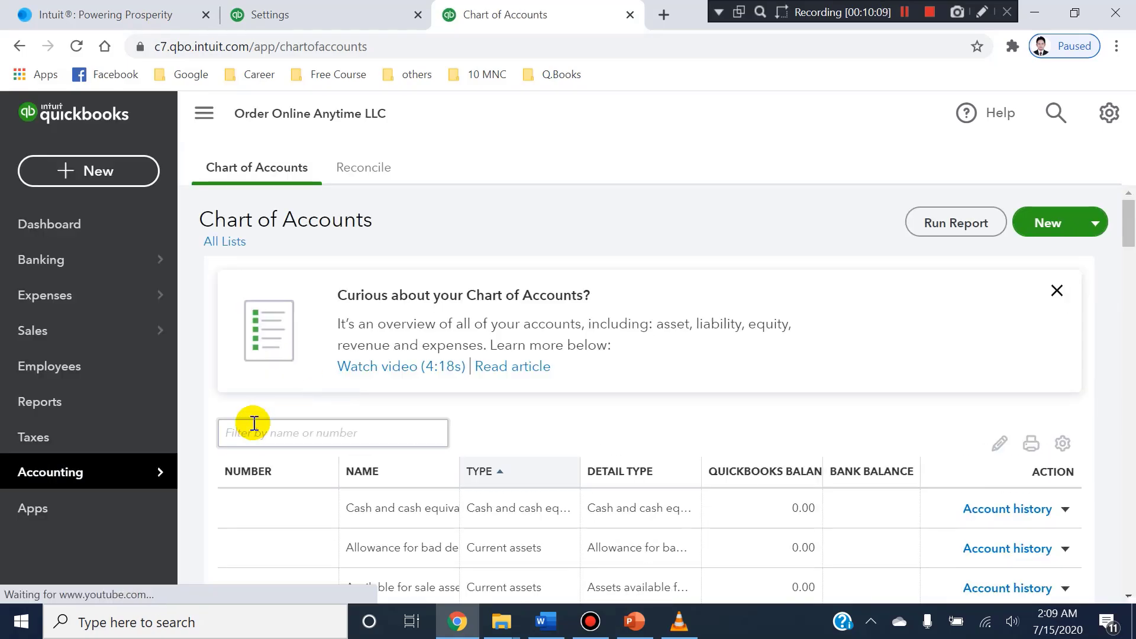
scroll(253, 414, "down", 1)
scroll(243, 431, "down", 2)
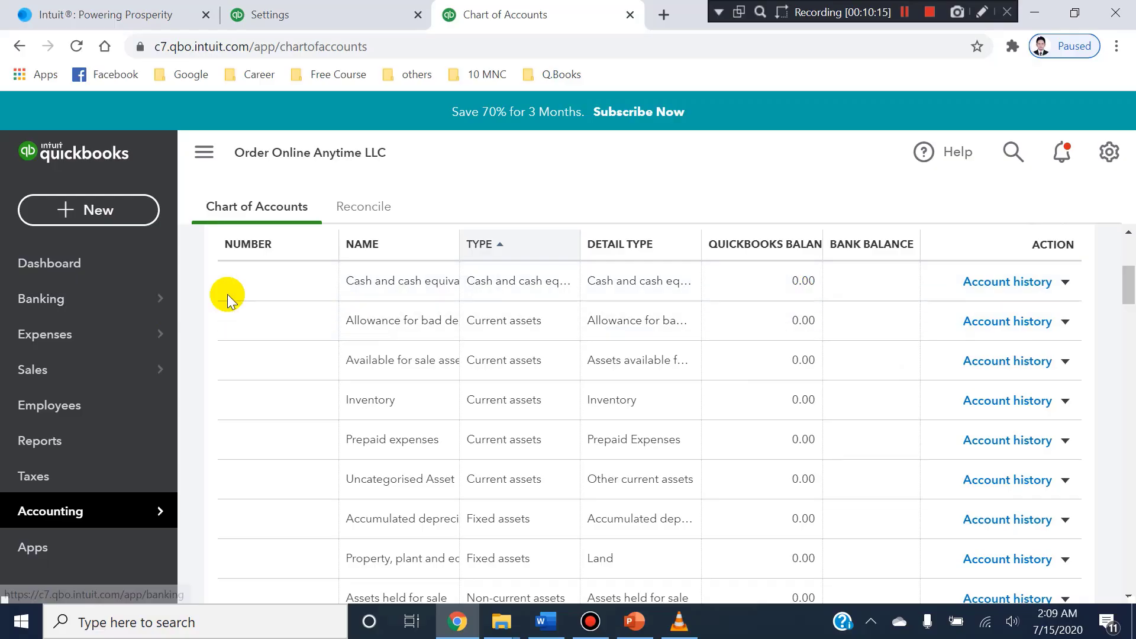
scroll(286, 576, "down", 1)
scroll(286, 576, "down", 1)
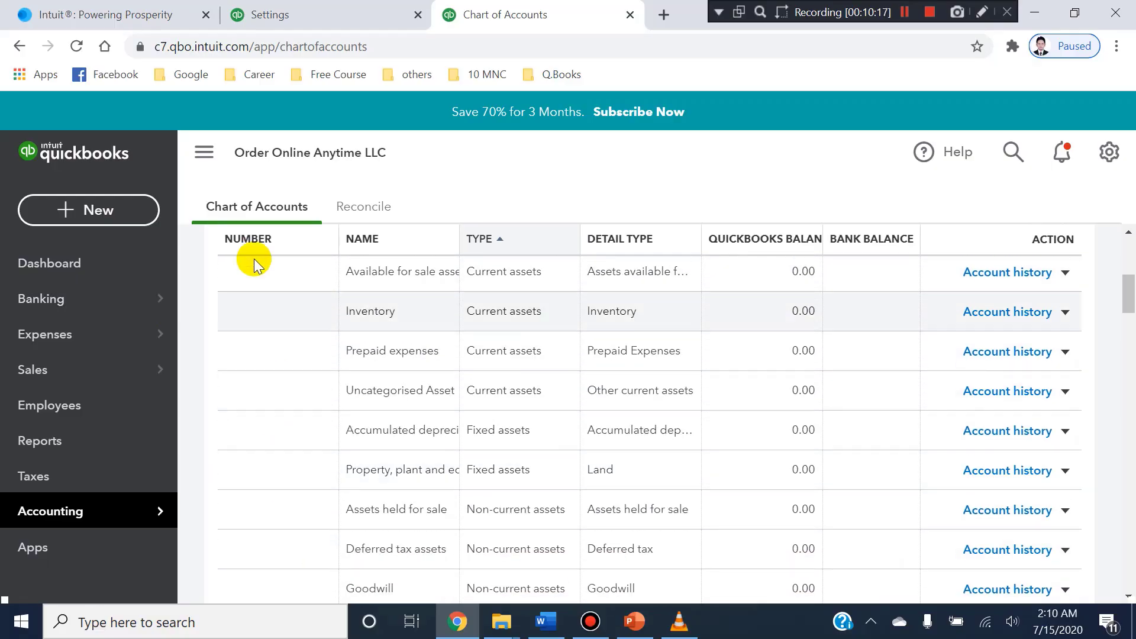
In the Advanced settings' Automation section, turn off pre-filled forms, automatic credits and automatic bill payments, and save the changes.
left_click(296, 13)
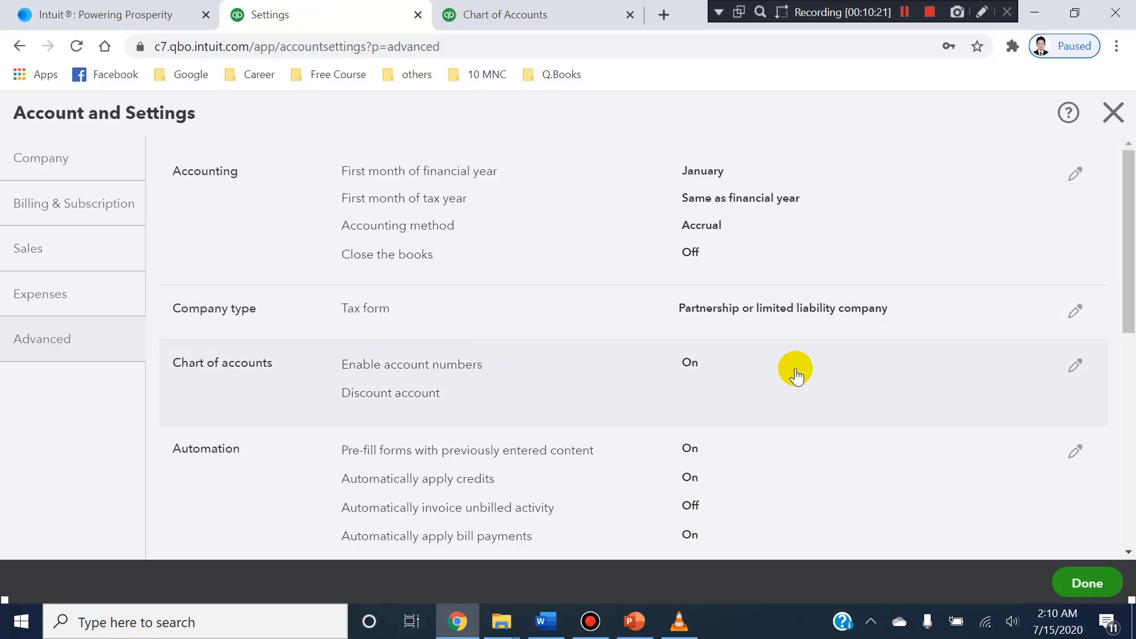
scroll(427, 409, "down", 1)
scroll(427, 408, "down", 1)
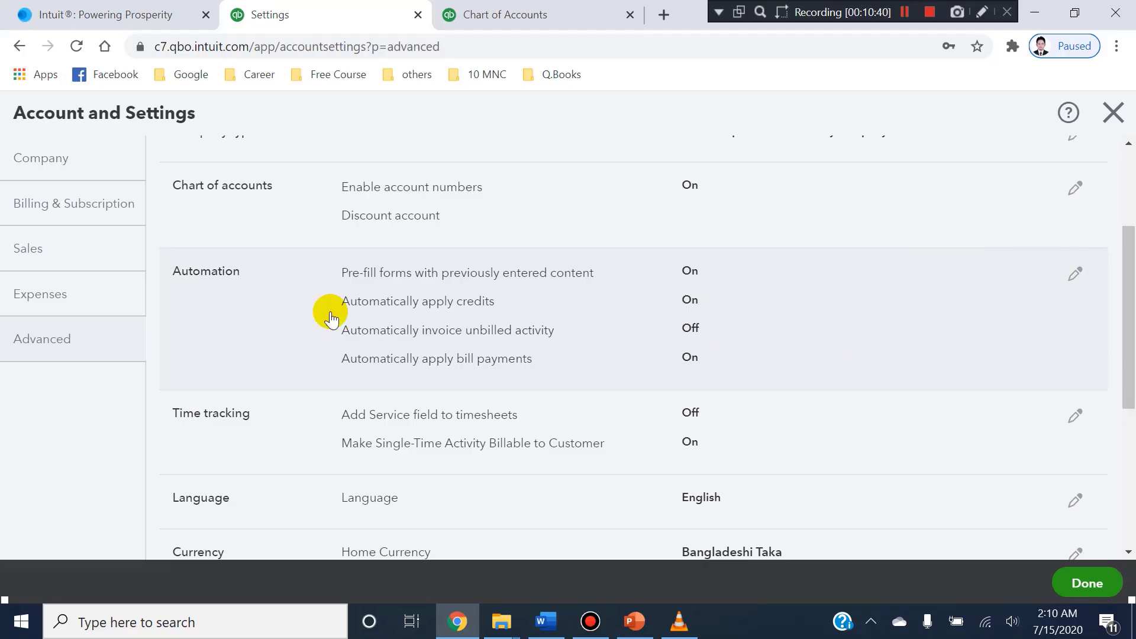
left_click(1073, 273)
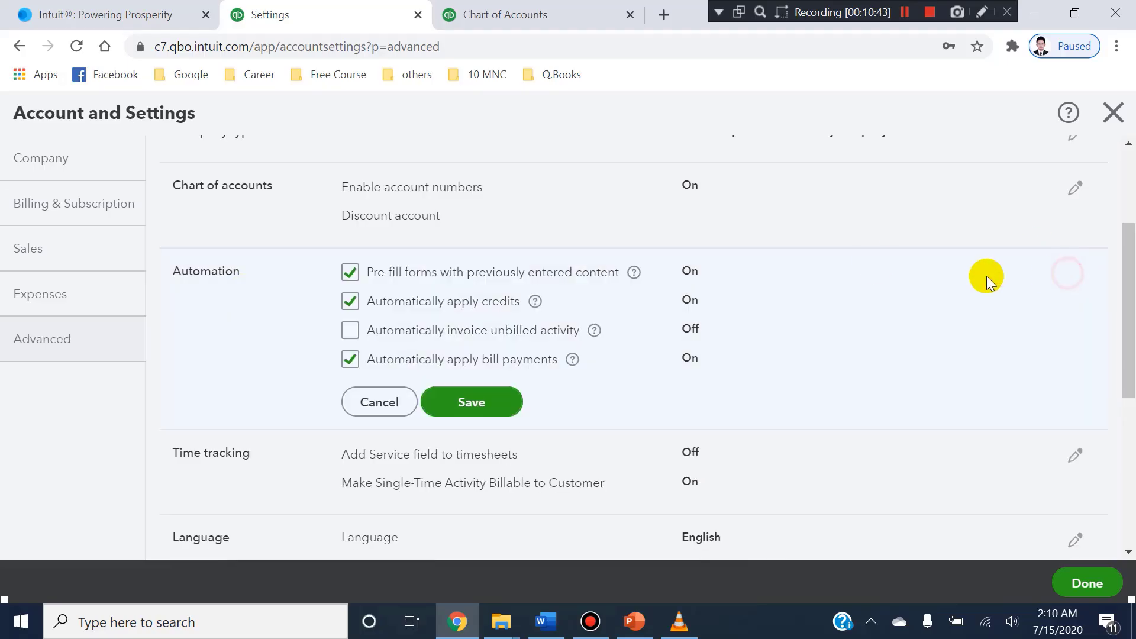
left_click(351, 302)
left_click(351, 359)
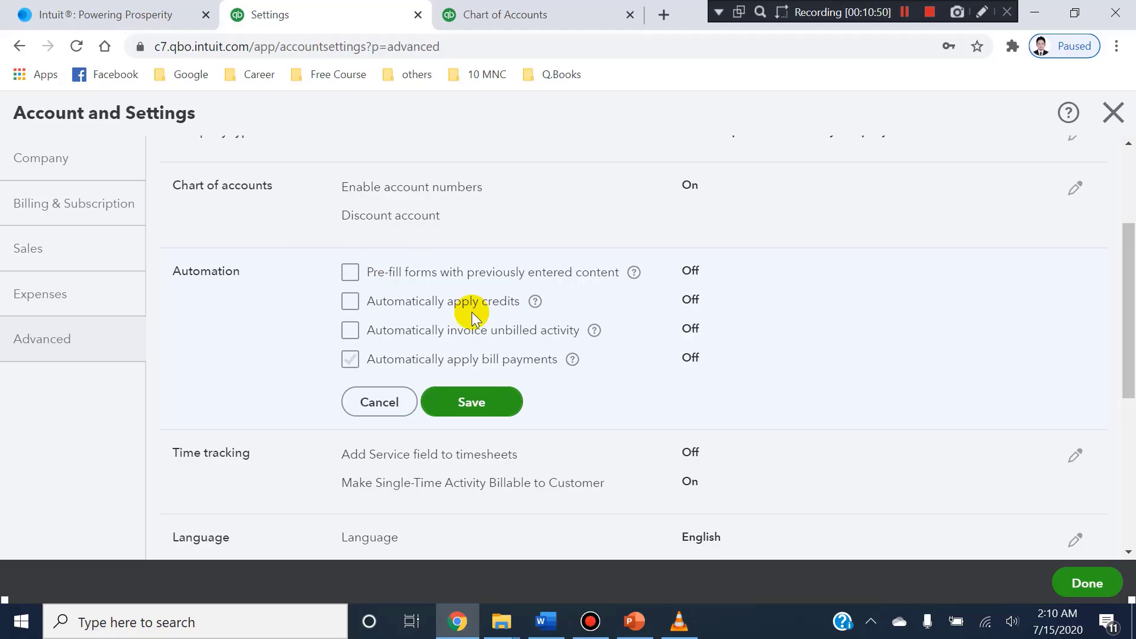
left_click(355, 302)
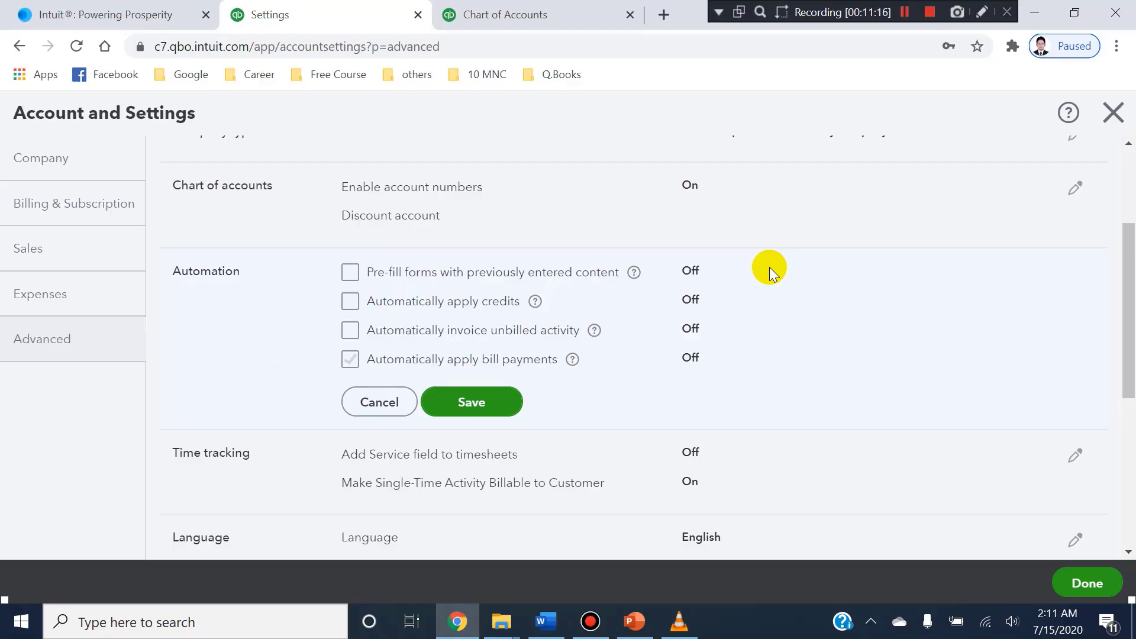
left_click(441, 403)
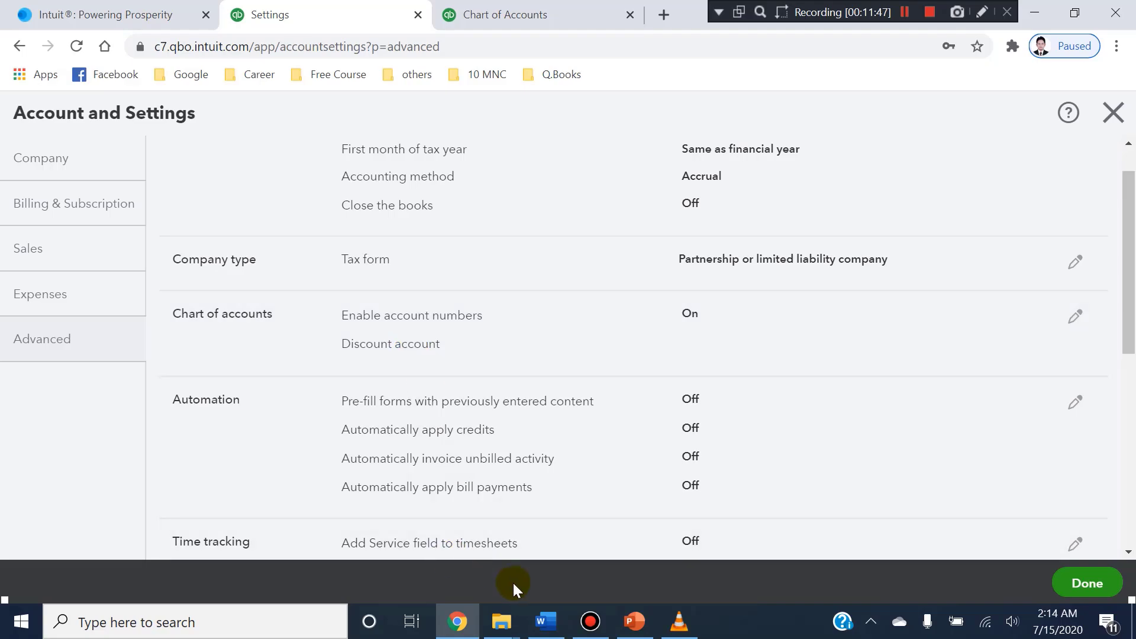
Switch to Word to check the discount requirement under Q-1.2, and switch back to QuickBooks to check the Discount option in the Sales settings.
left_click(537, 626)
scroll(436, 431, "down", 3)
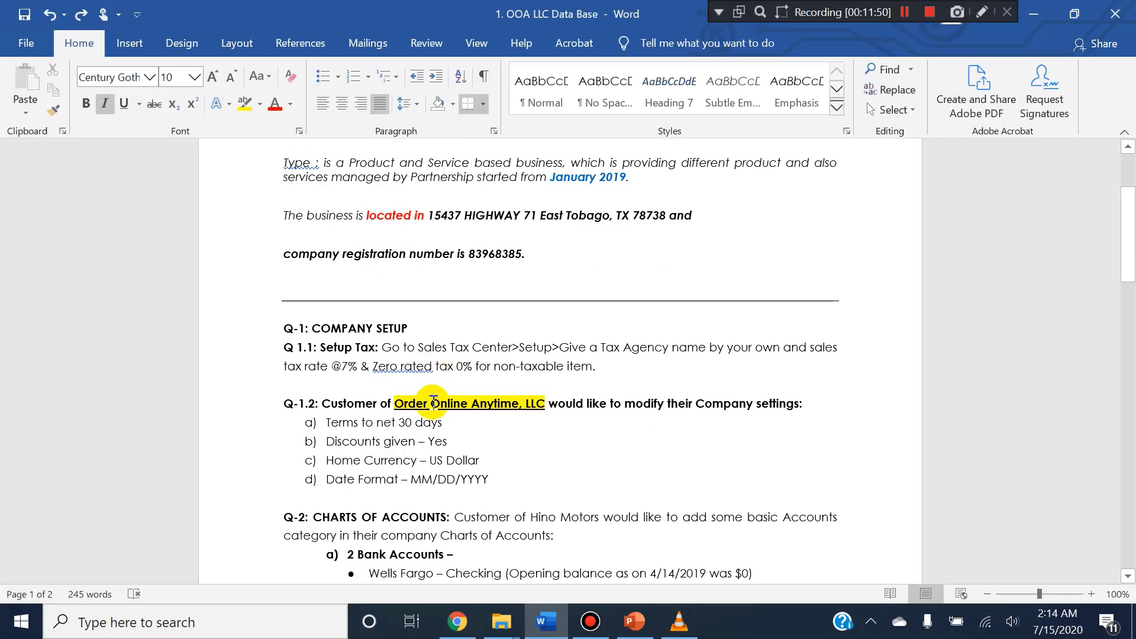
left_click(459, 419)
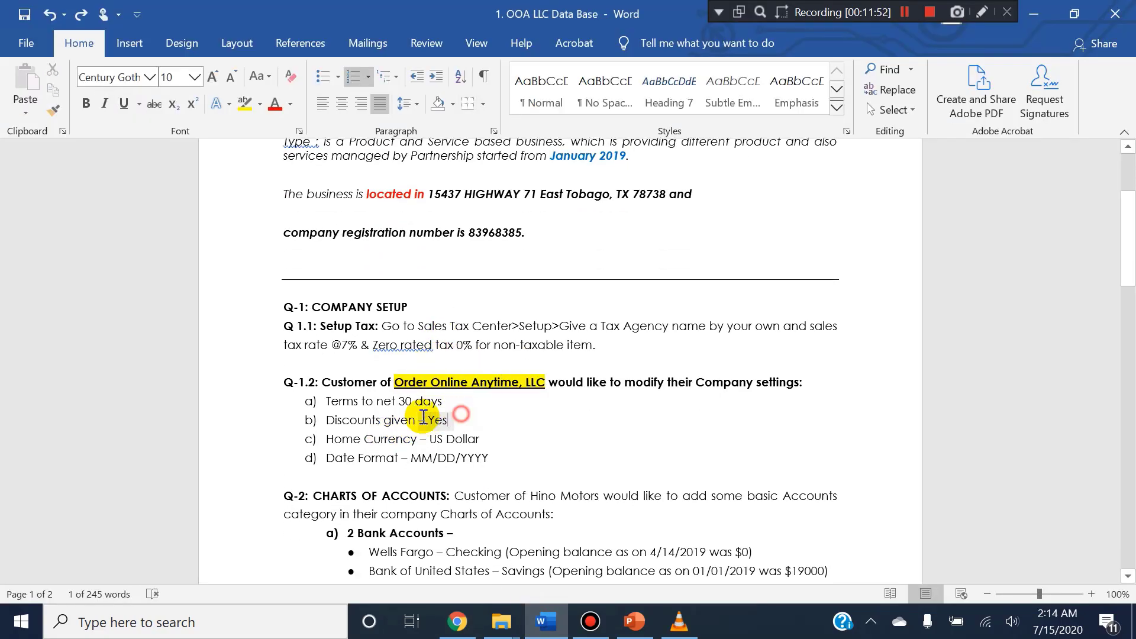
left_click_drag(327, 419, 371, 420)
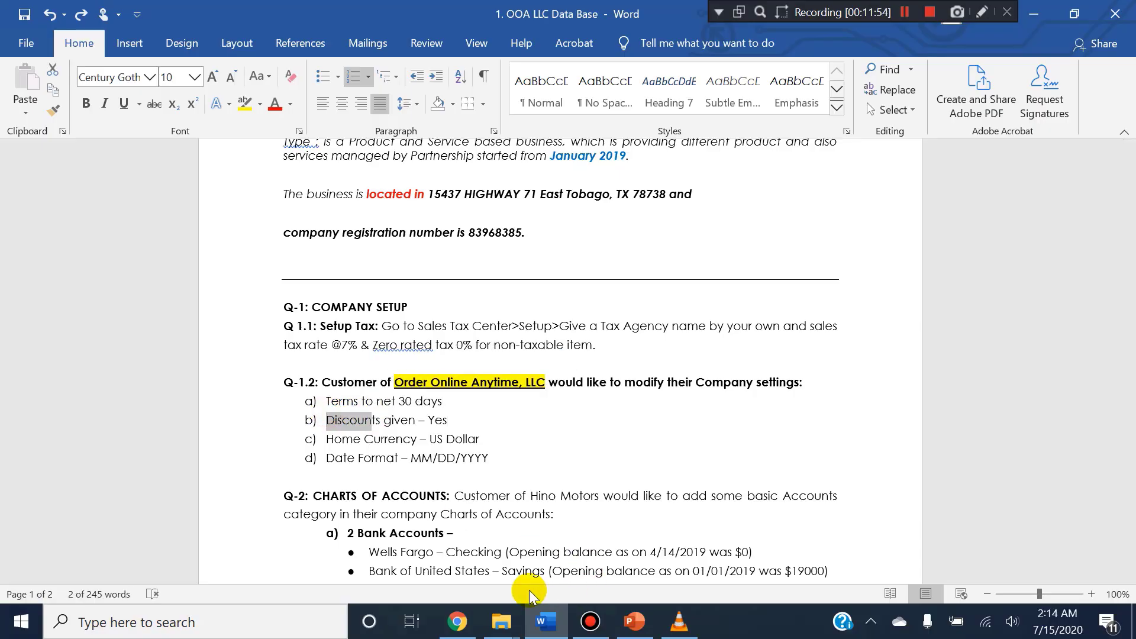
left_click(472, 615)
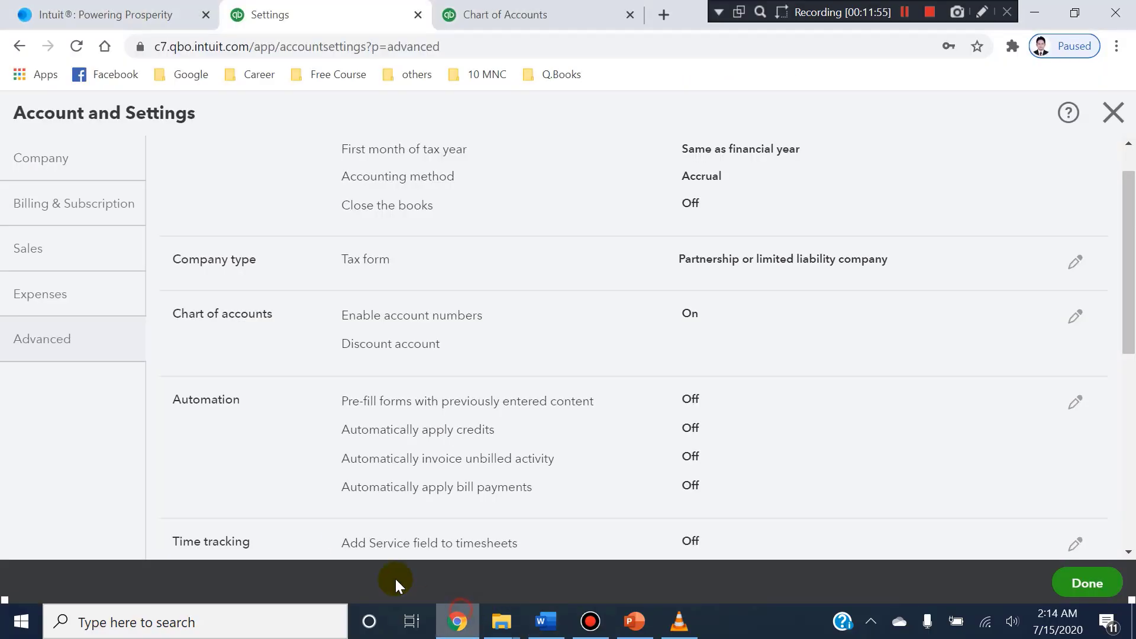
left_click(33, 248)
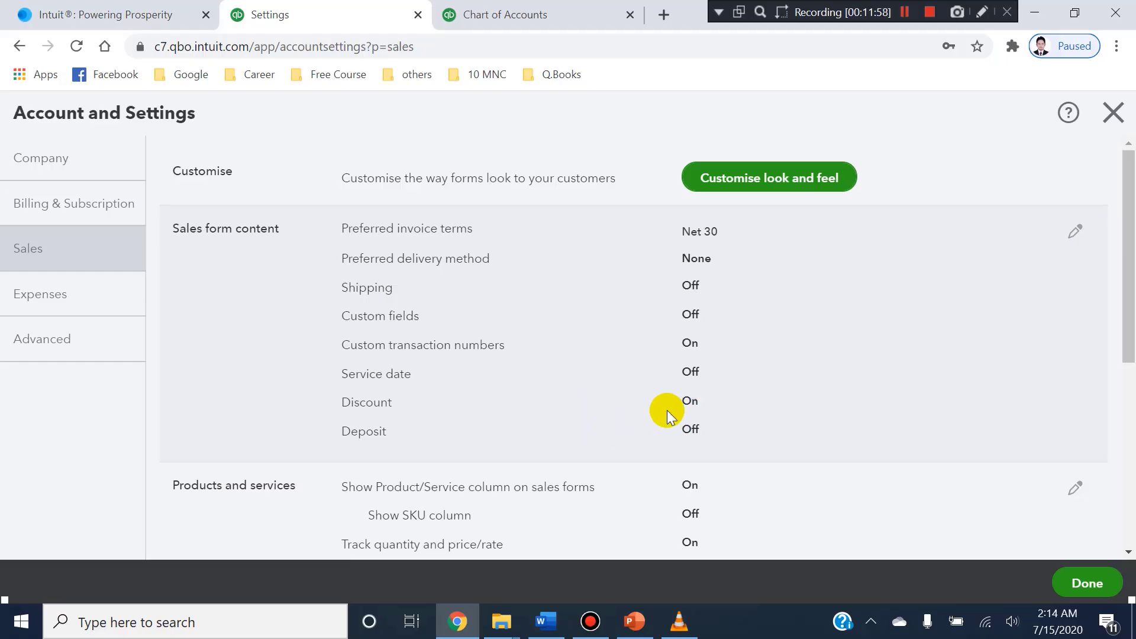
In the Advanced settings' Chart of accounts section, set the discount account to Discounts given - COS and save the change.
left_click(43, 334)
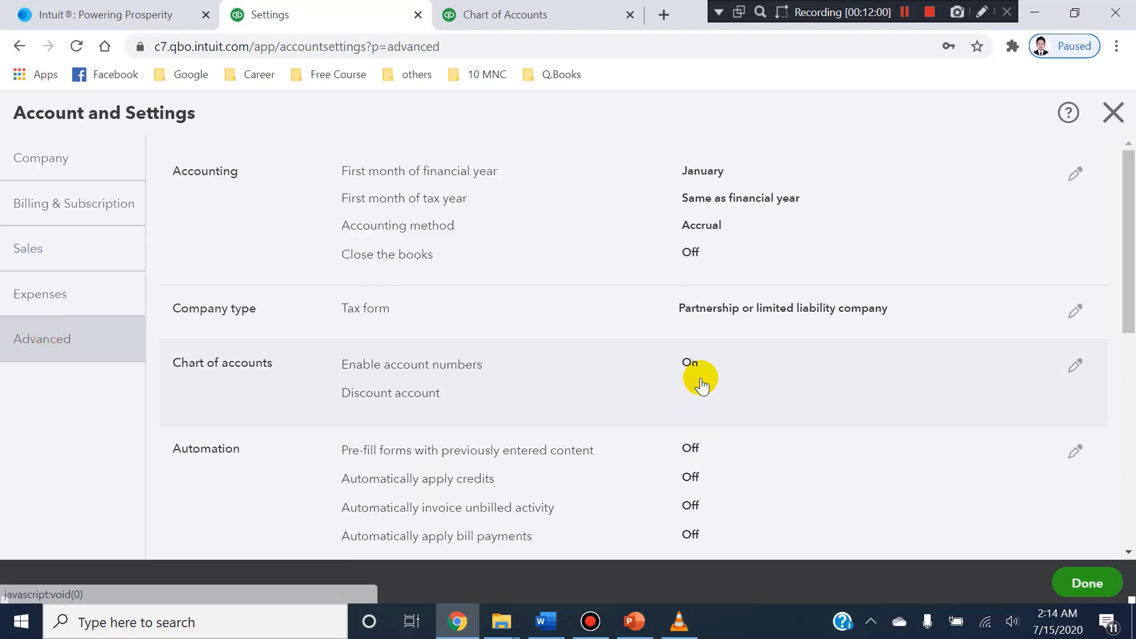
scroll(533, 343, "down", 2)
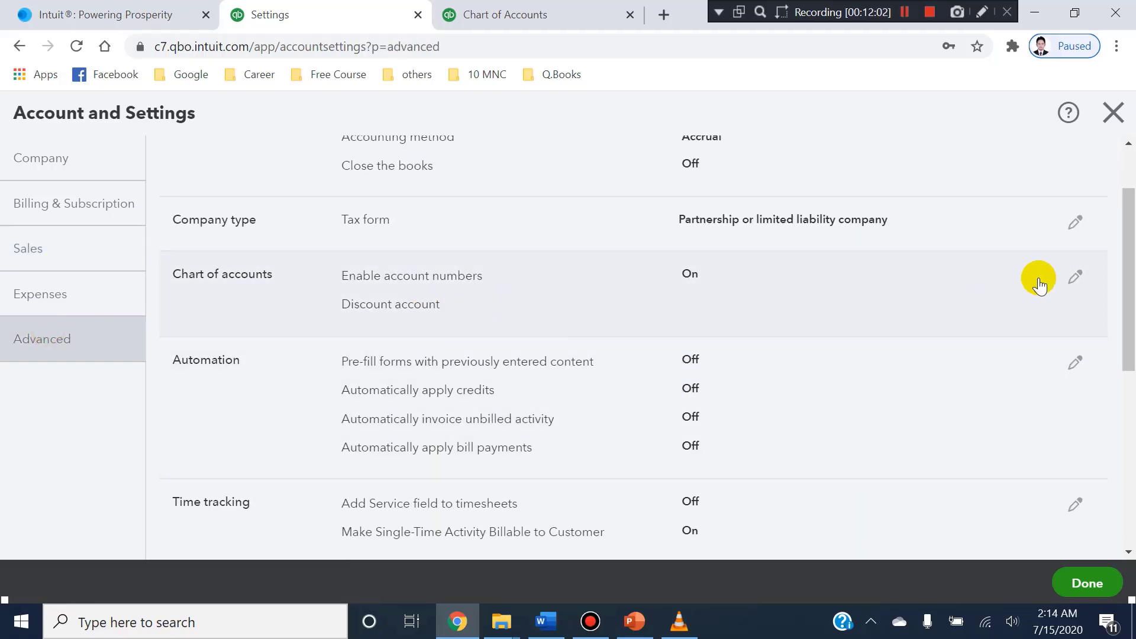
left_click(1074, 275)
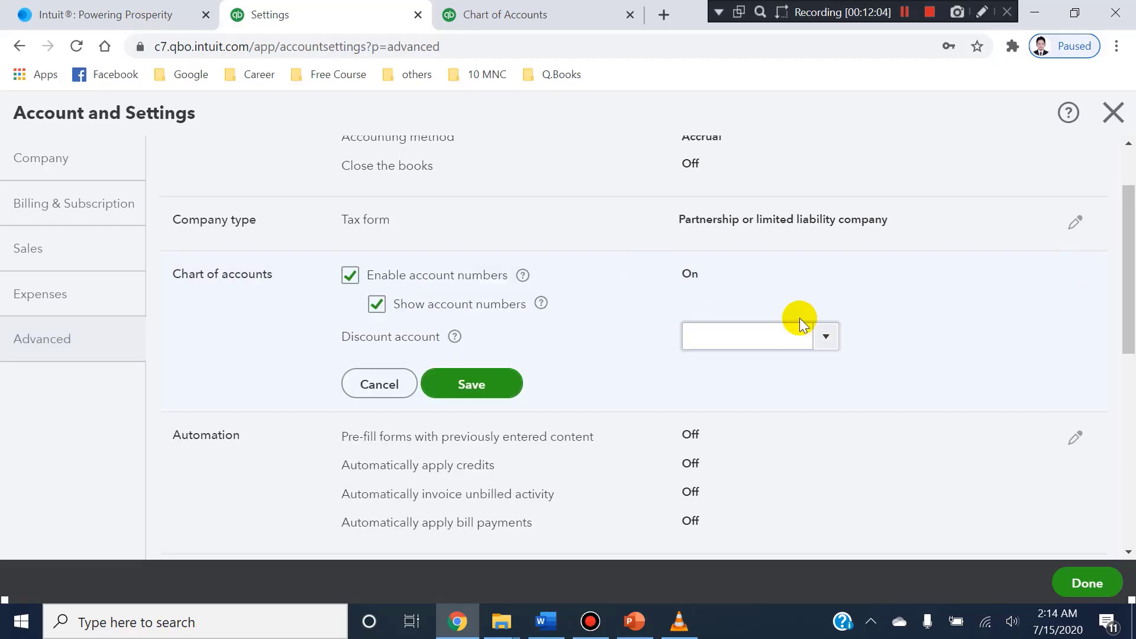
left_click(825, 338)
scroll(826, 342, "down", 3)
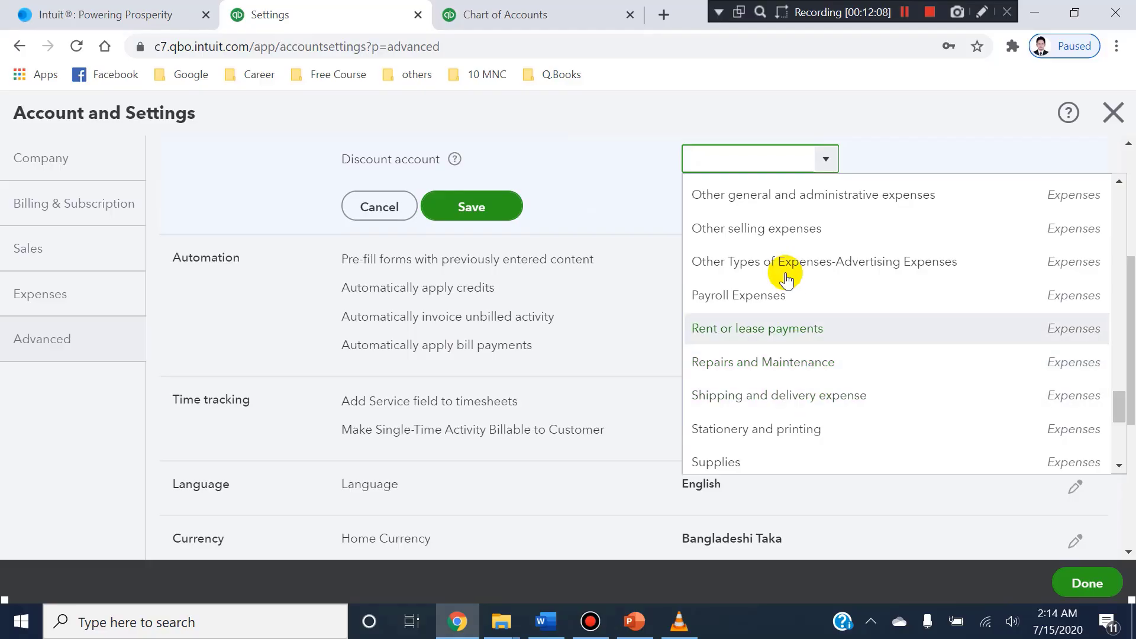
scroll(775, 255, "up", 3)
type("Discounts given - COS")
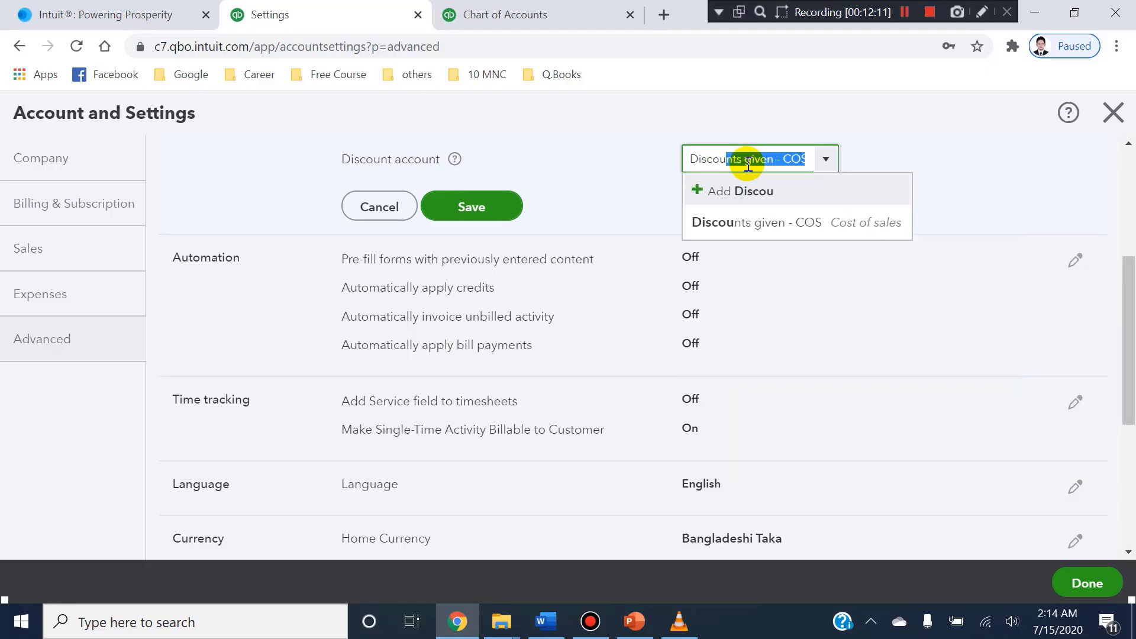
left_click(761, 221)
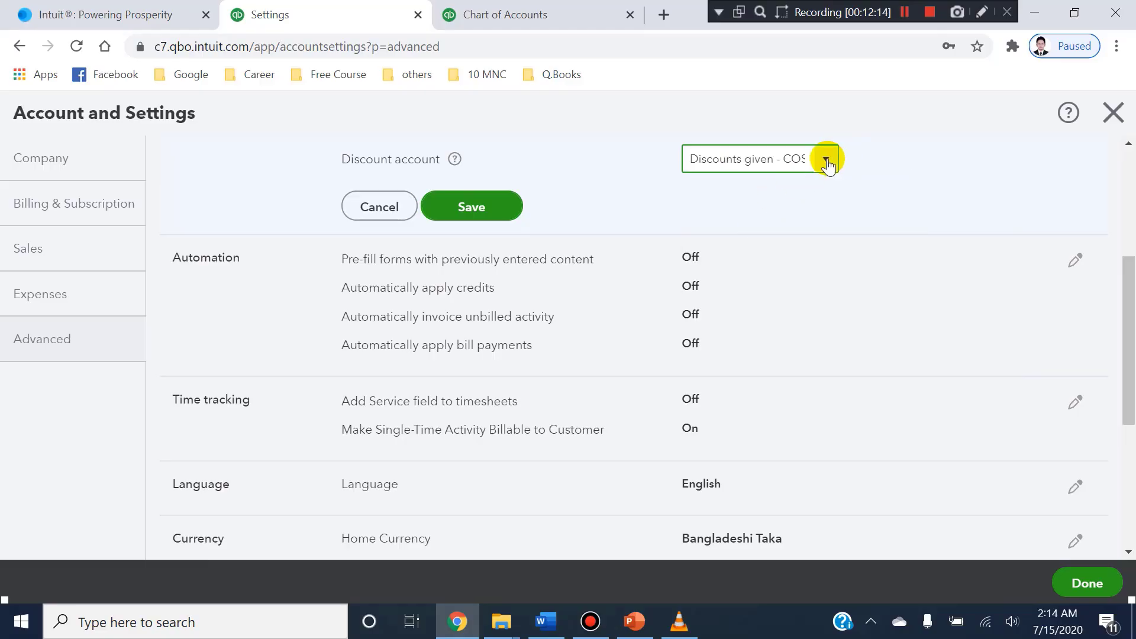
scroll(560, 205, "up", 1)
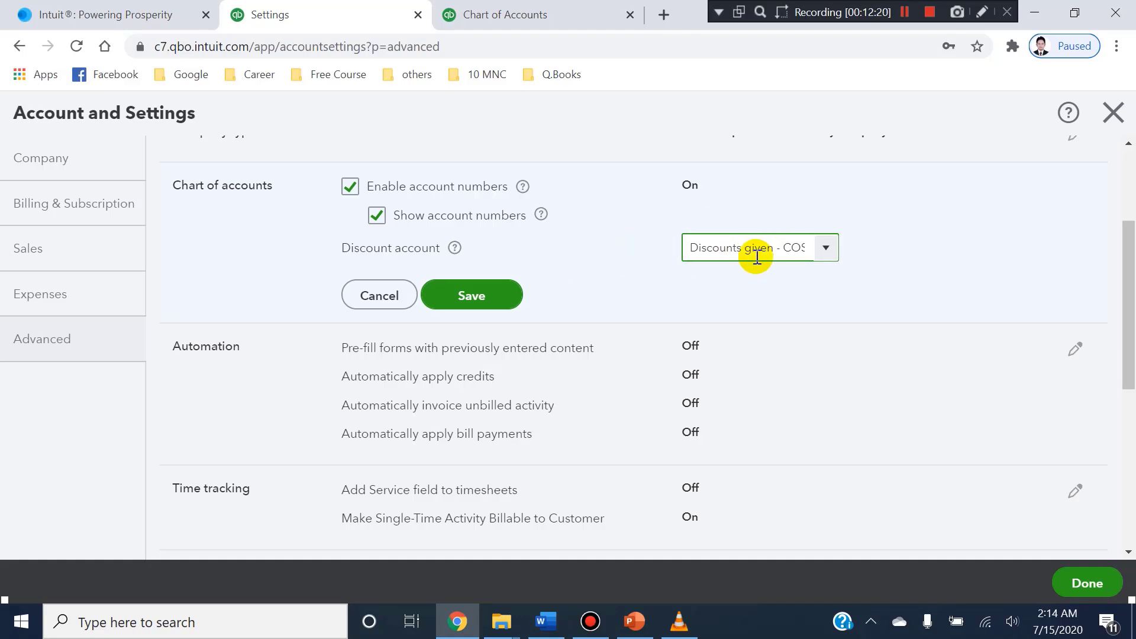
left_click(491, 309)
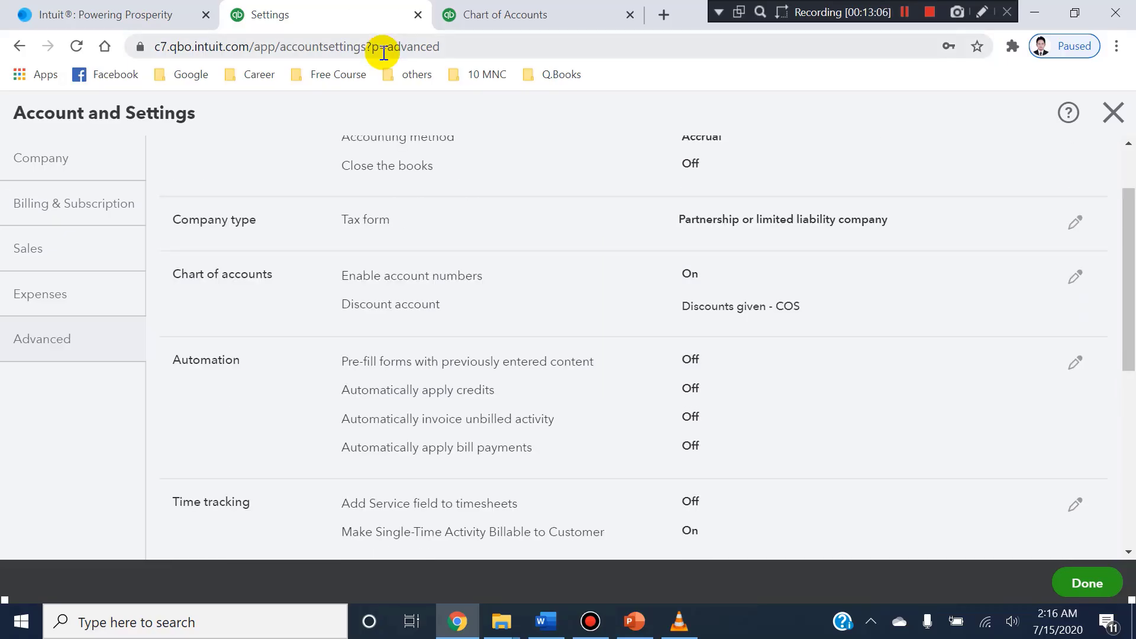
key("alt+Tab")
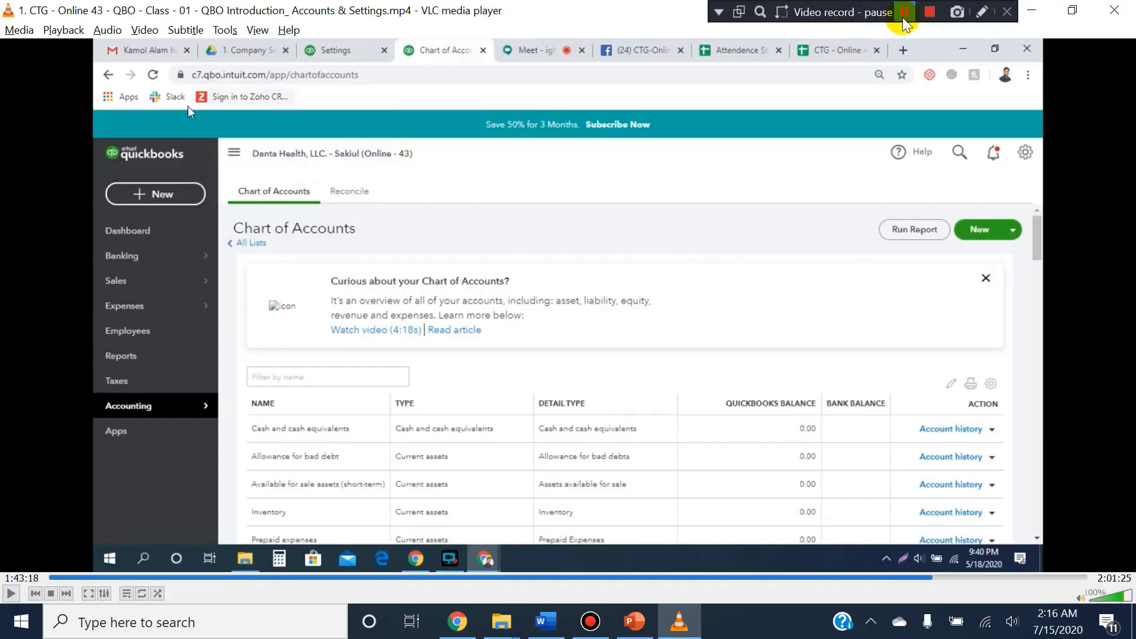
left_click(904, 20)
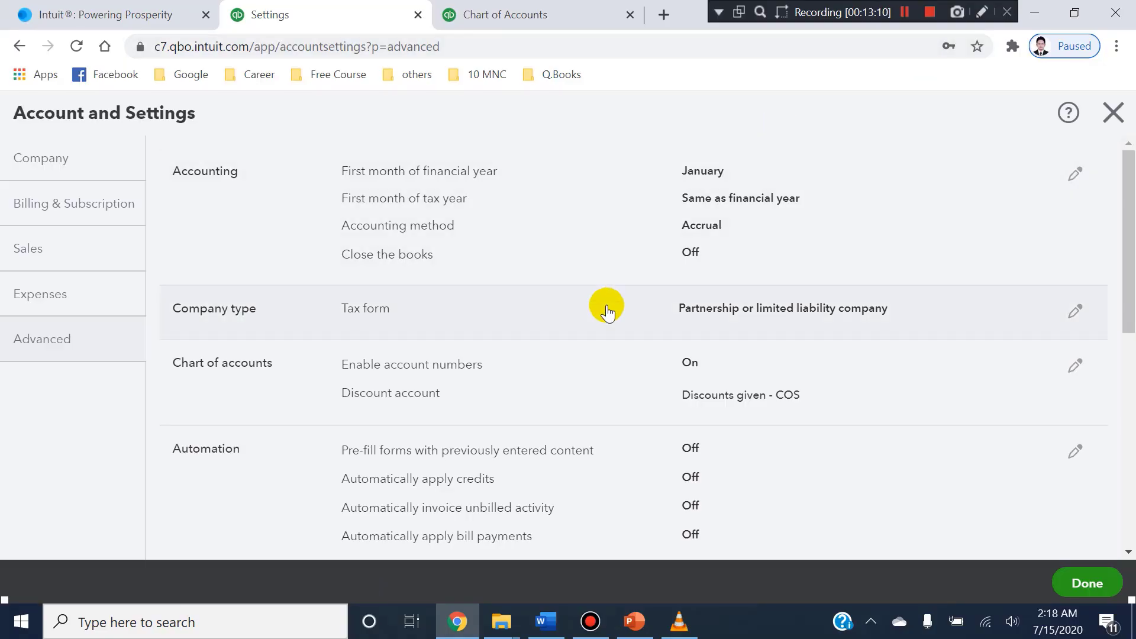
Examine the Time tracking section of the Advanced settings, covering the timesheet Service field and billable single-time activity options.
scroll(595, 367, "down", 5)
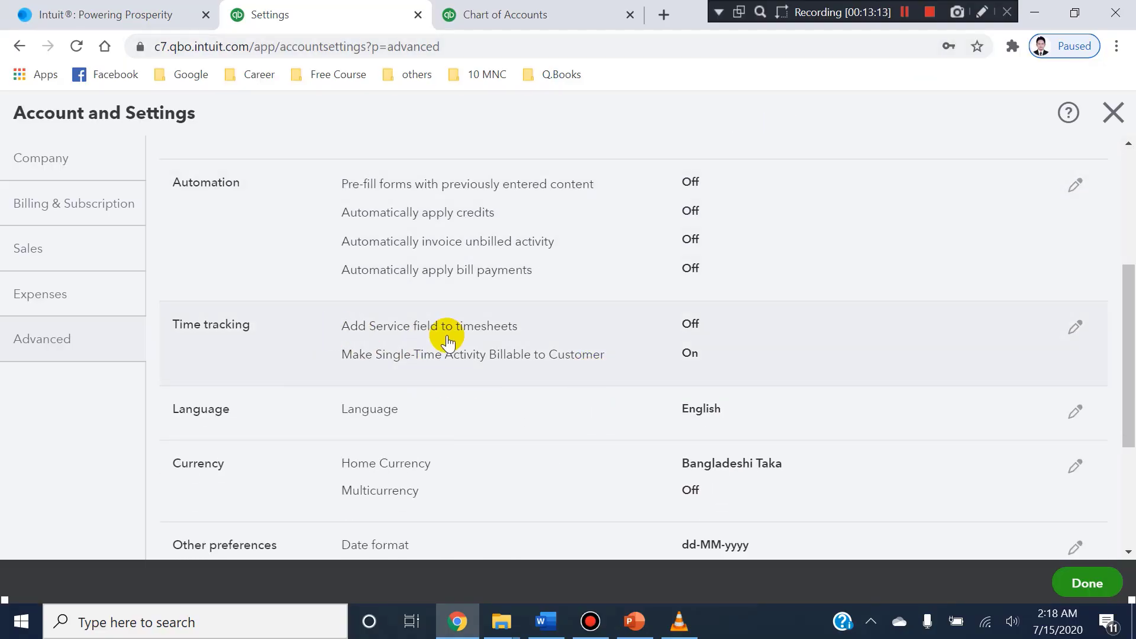
key("ctrl+alt+d")
mouse_move(335, 306)
left_mouse_down()
mouse_move(598, 400)
mouse_move(730, 380)
left_mouse_up()
key("ctrl+alt+d")
On the Chart of Accounts page, open the list of new transactions and examine the Employees entries Single time activity and Weekly timesheet.
left_click(540, 12)
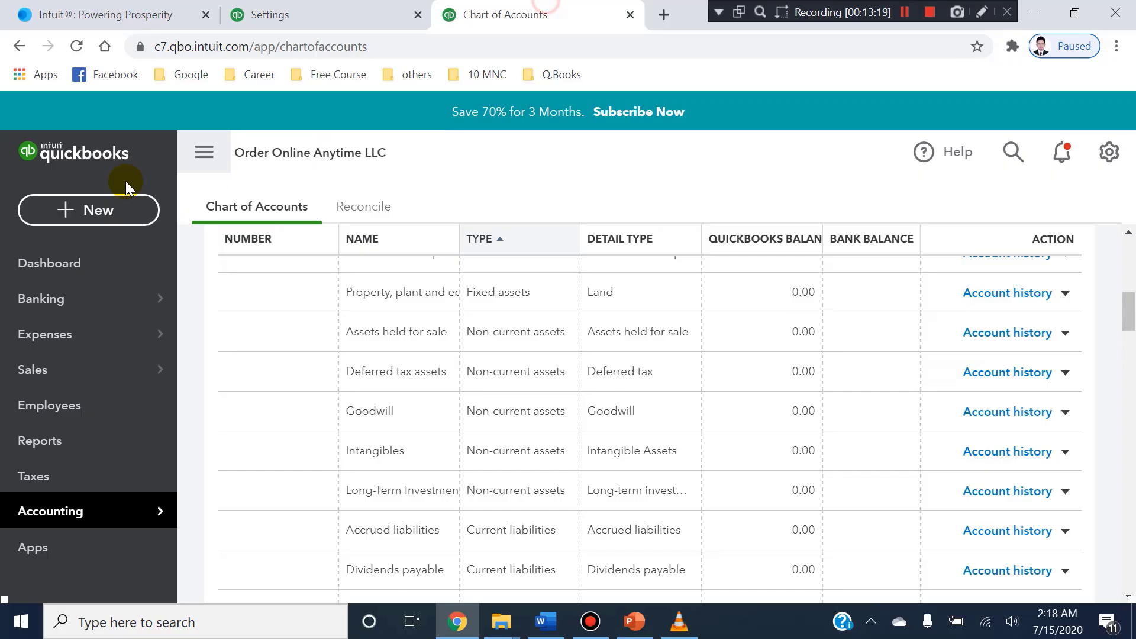
left_click(88, 212)
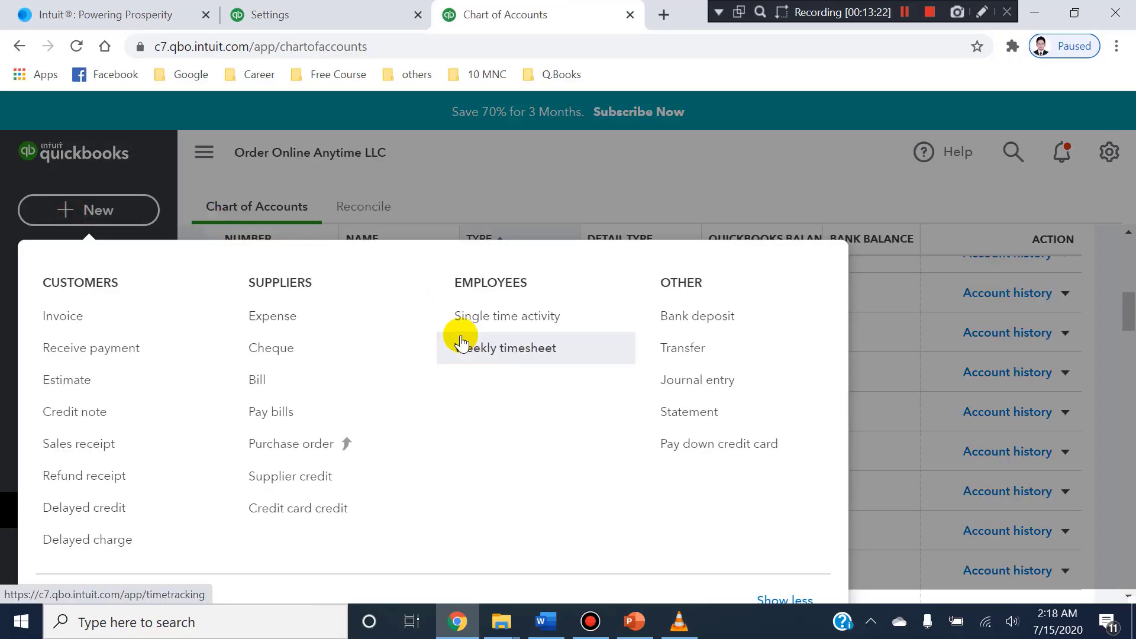
key("ctrl+alt+d")
mouse_move(449, 262)
left_mouse_down()
mouse_move(449, 354)
mouse_move(582, 397)
left_mouse_up()
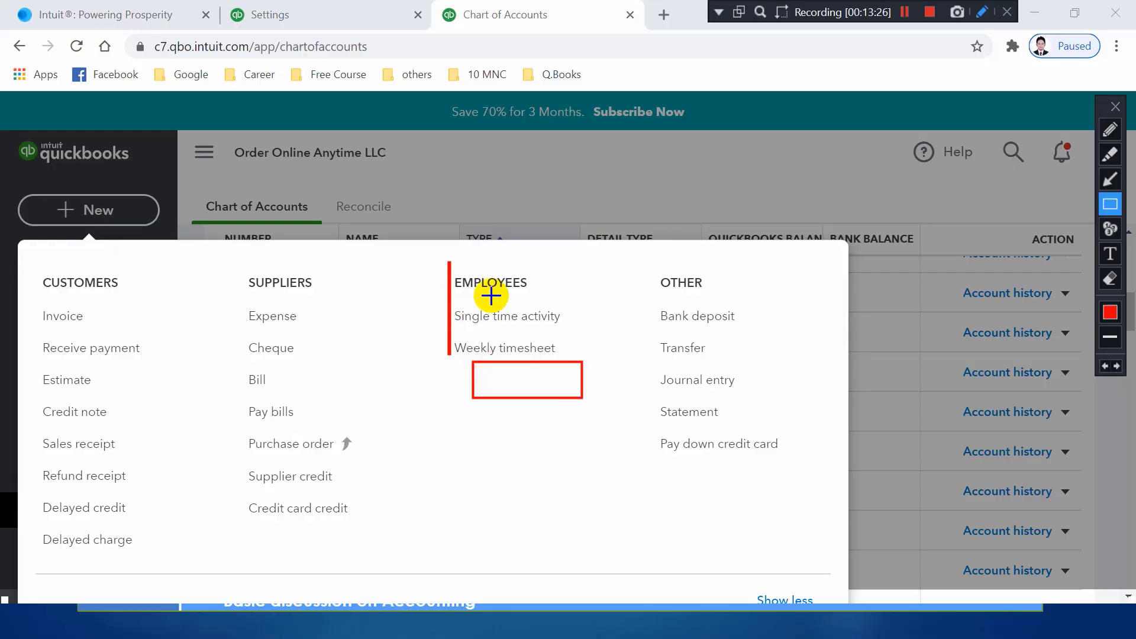
key("ctrl+alt+d")
key("ctrl+alt+d")
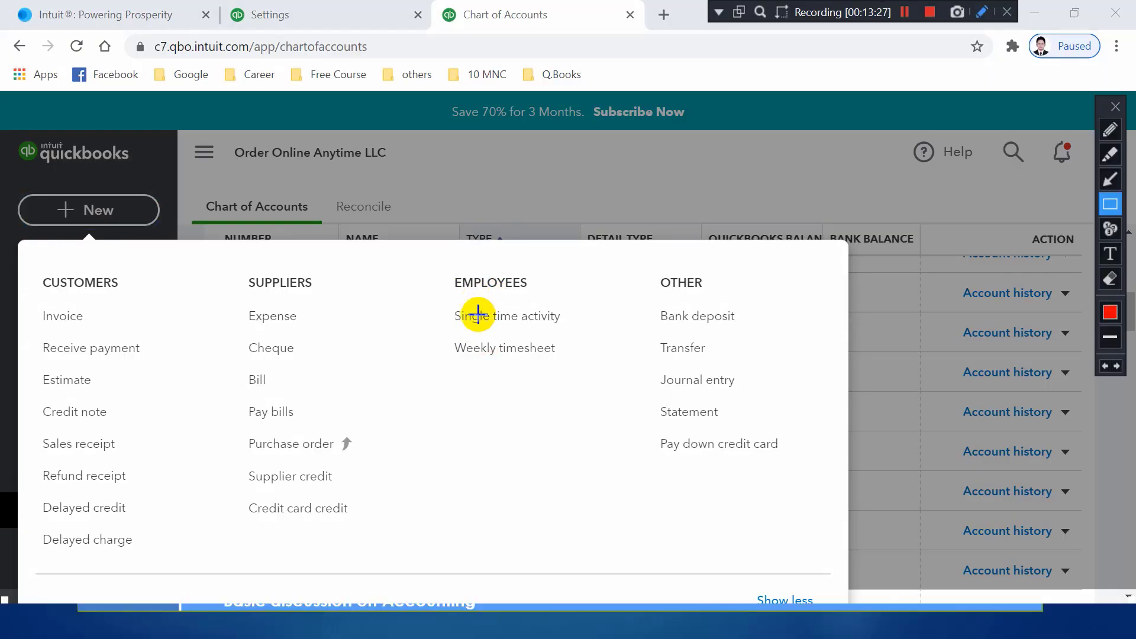
left_click(440, 307)
left_click_drag(463, 341, 592, 333)
left_click_drag(443, 338, 560, 370)
left_click_drag(391, 271, 649, 395)
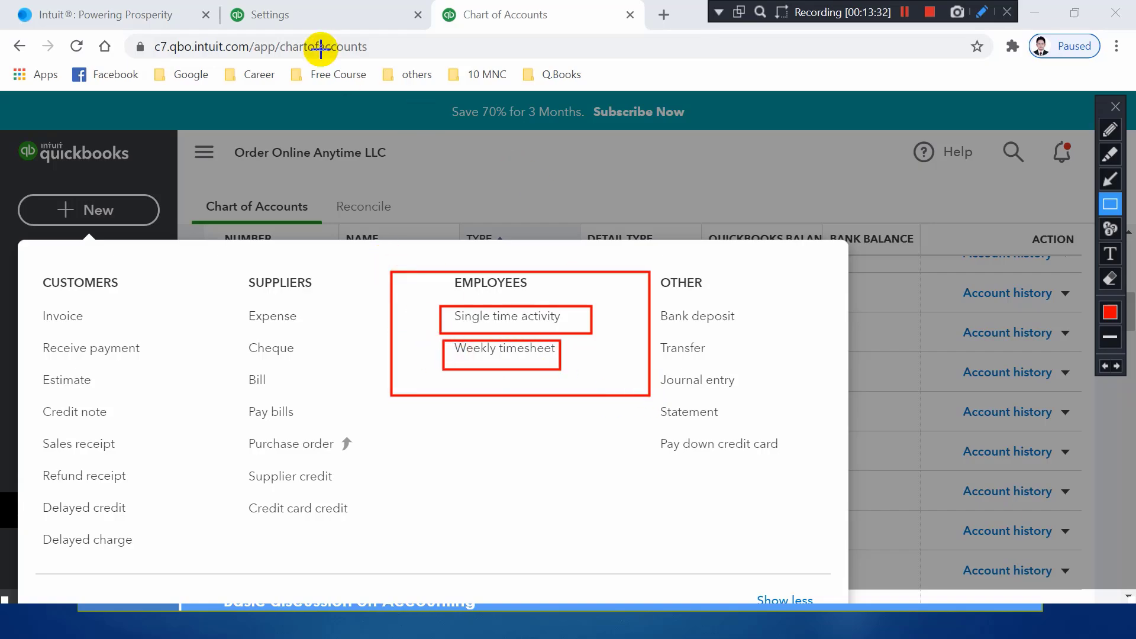
key("ctrl+alt+d")
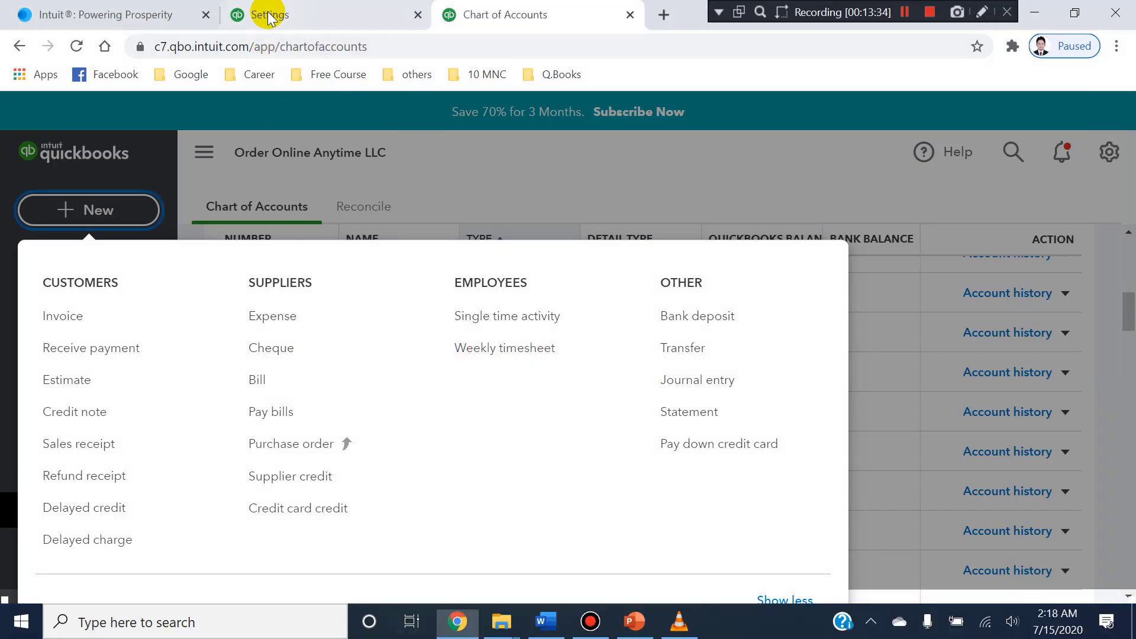
Compare the Time tracking settings with the Employees entries in the new-transaction list, and return to the settings.
left_click(312, 12)
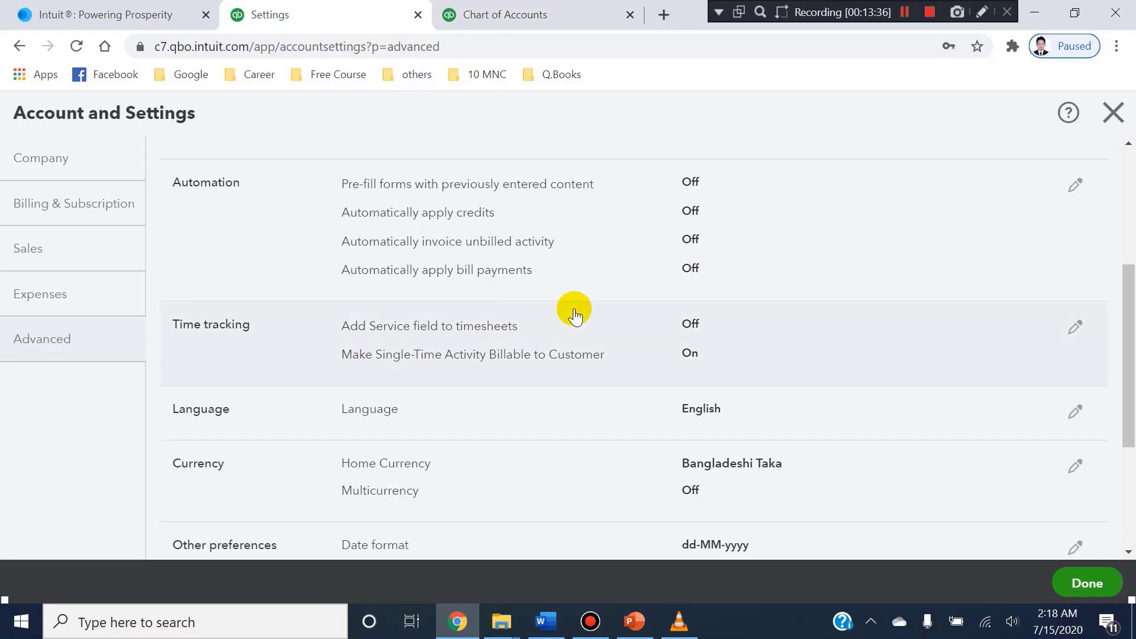
left_click(528, 16)
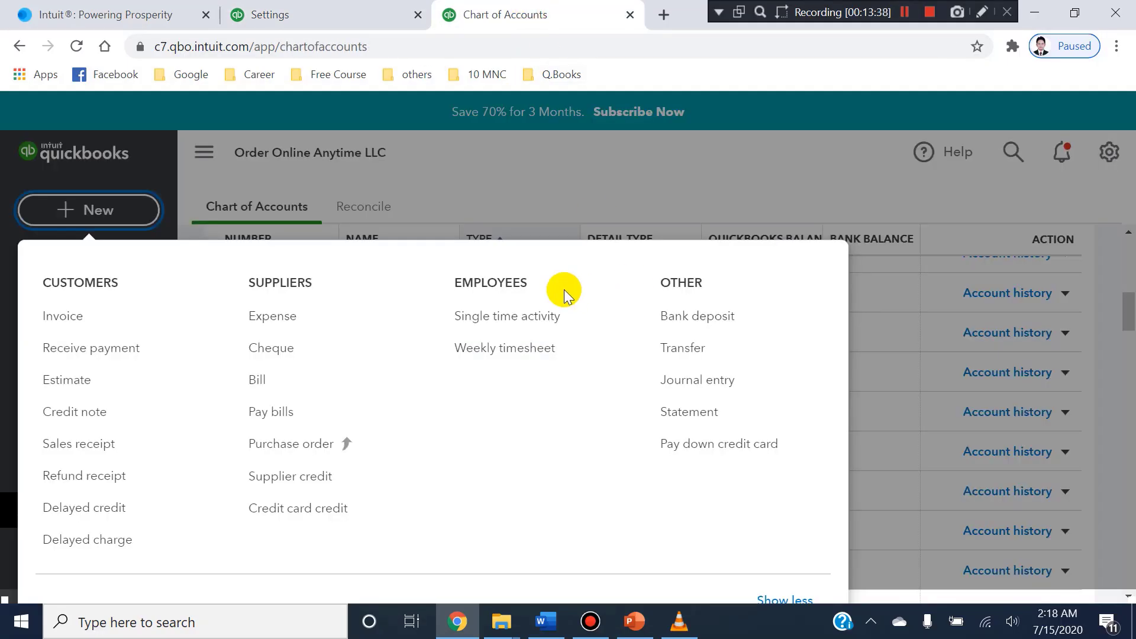
left_click(305, 12)
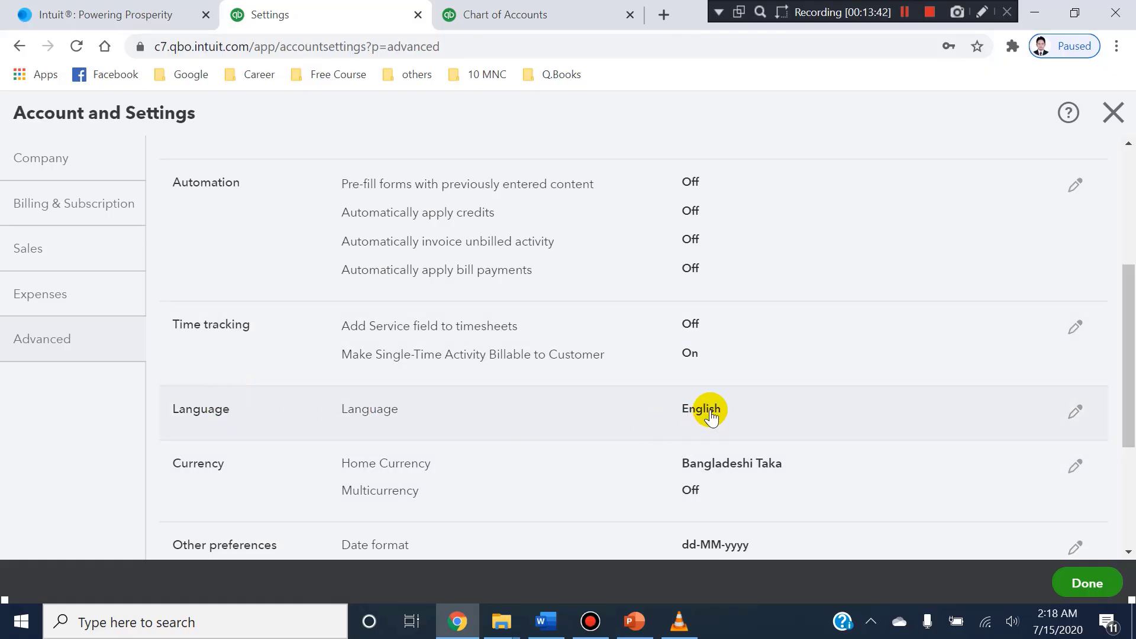
Switch to Word to check the home currency and date format requirements under Q-1.2, and switch back to the QuickBooks settings.
scroll(656, 368, "down", 1)
scroll(657, 368, "down", 2)
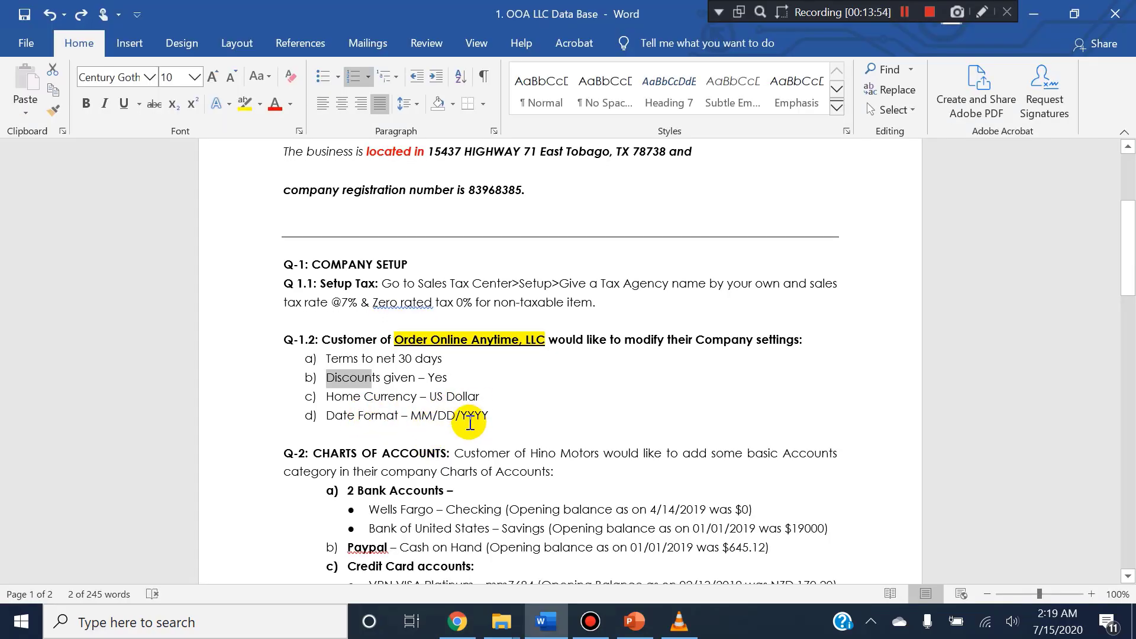
left_click(457, 621)
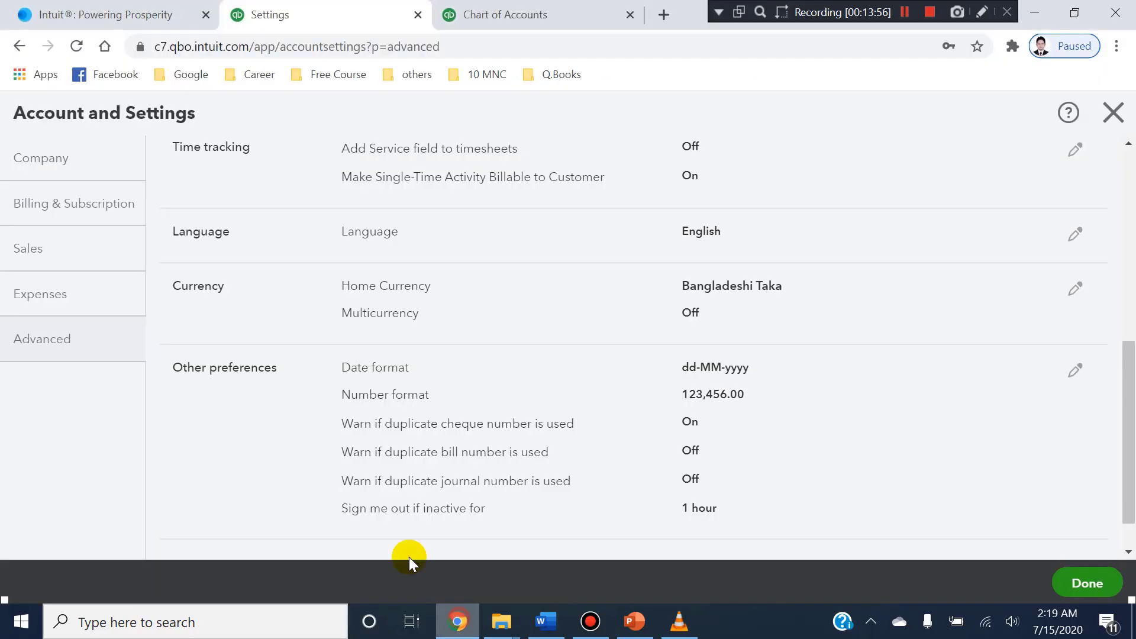
In the Currency section, set the home currency to USD - United States Dollar and save the change.
left_click(1088, 296)
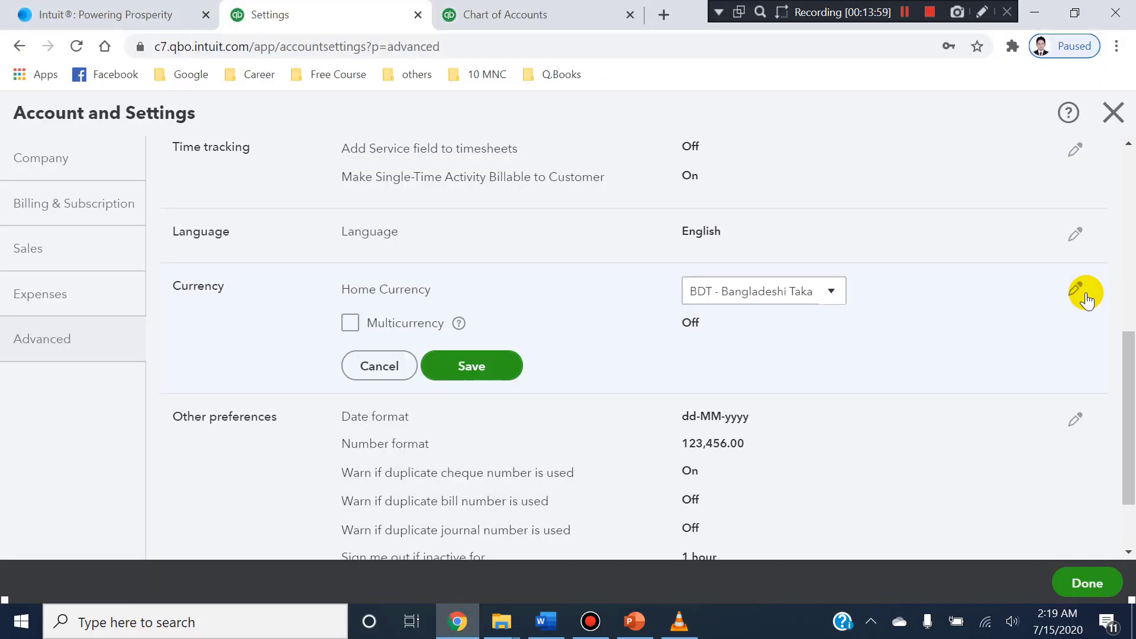
left_click(845, 296)
left_click(821, 296)
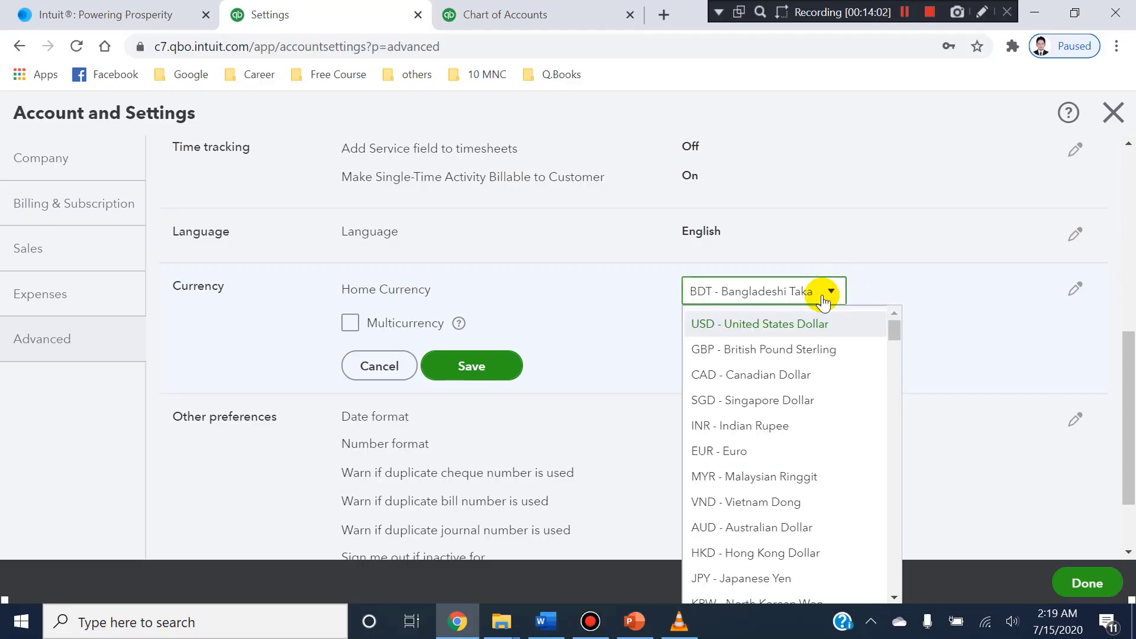
scroll(823, 299, "up", 2)
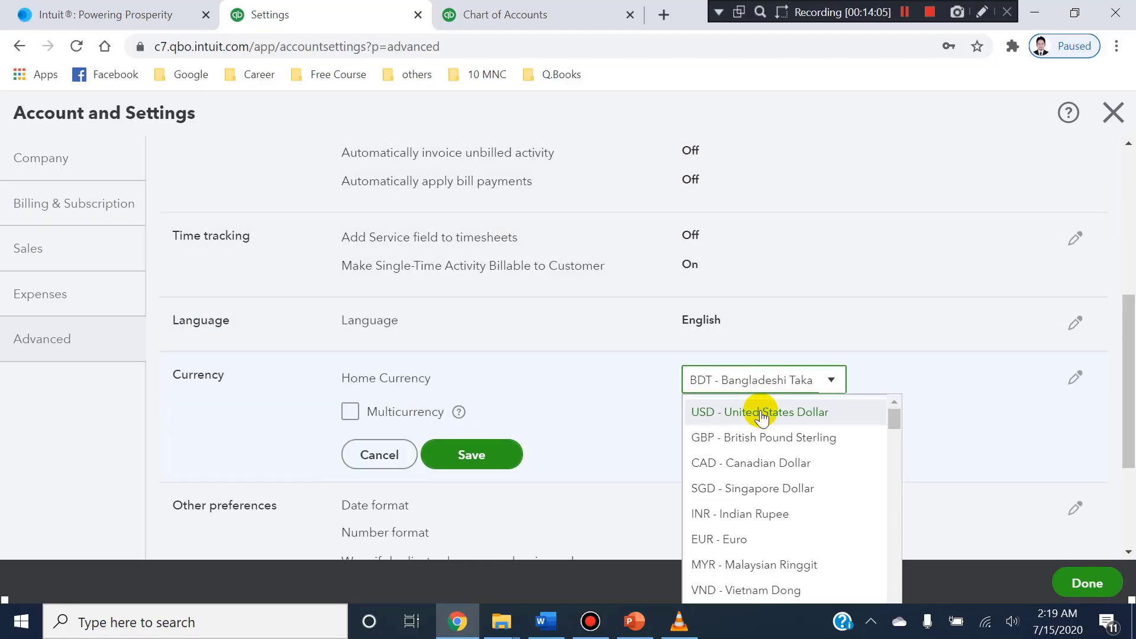
left_click(757, 410)
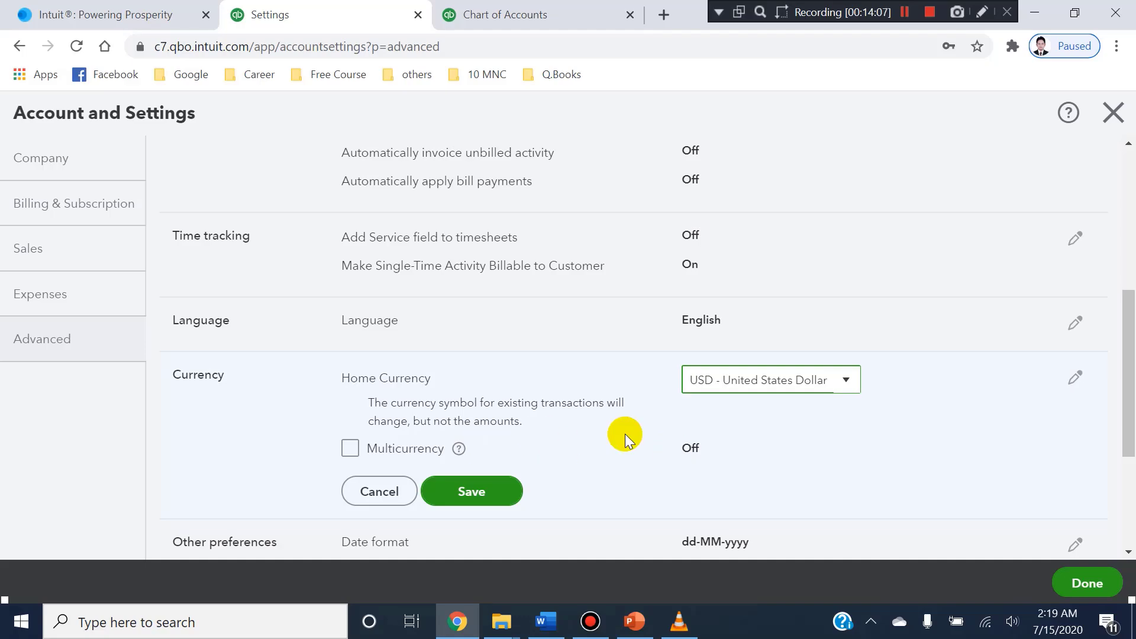
scroll(625, 435, "down", 2)
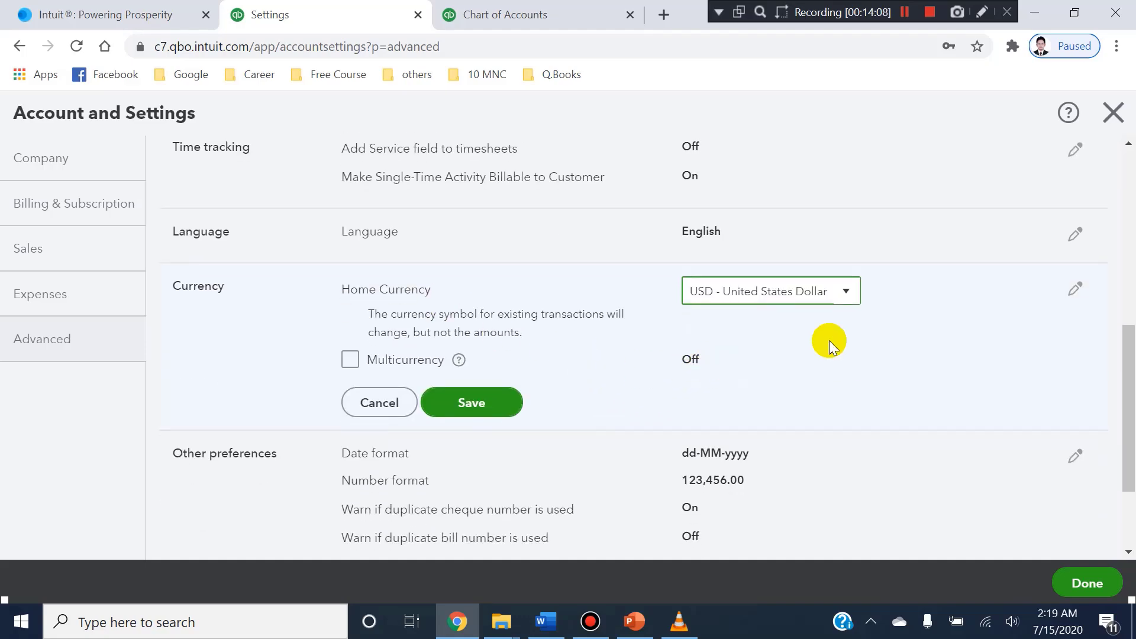
left_click(481, 399)
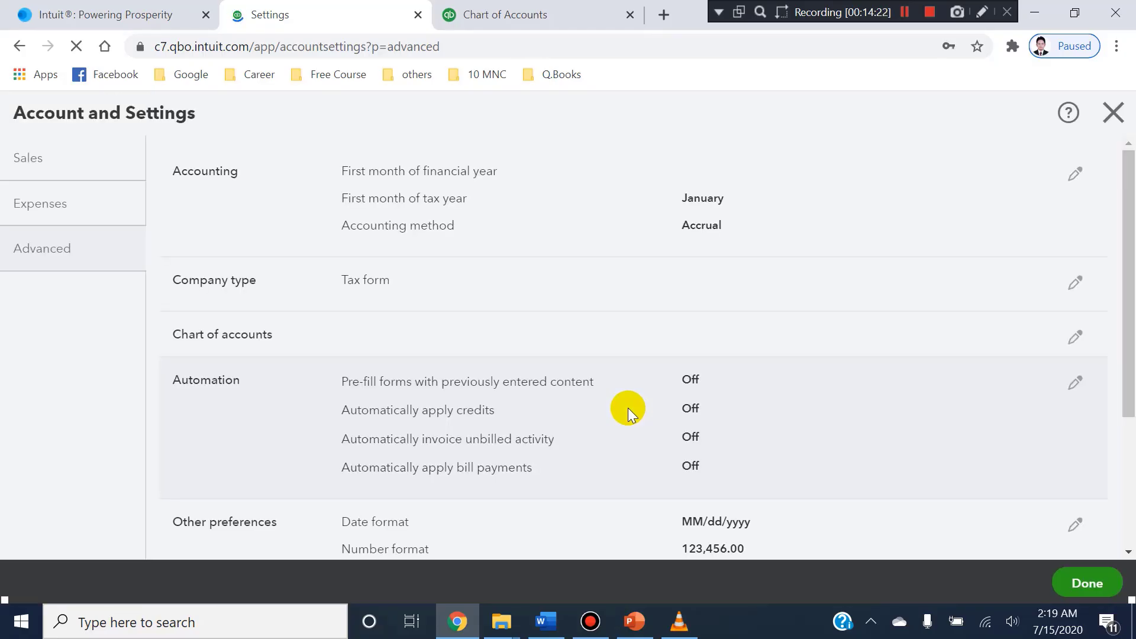
Examine the Other preferences section's warnings for duplicate cheque, bill and journal numbers and its inactivity sign-out option.
scroll(541, 355, "down", 5)
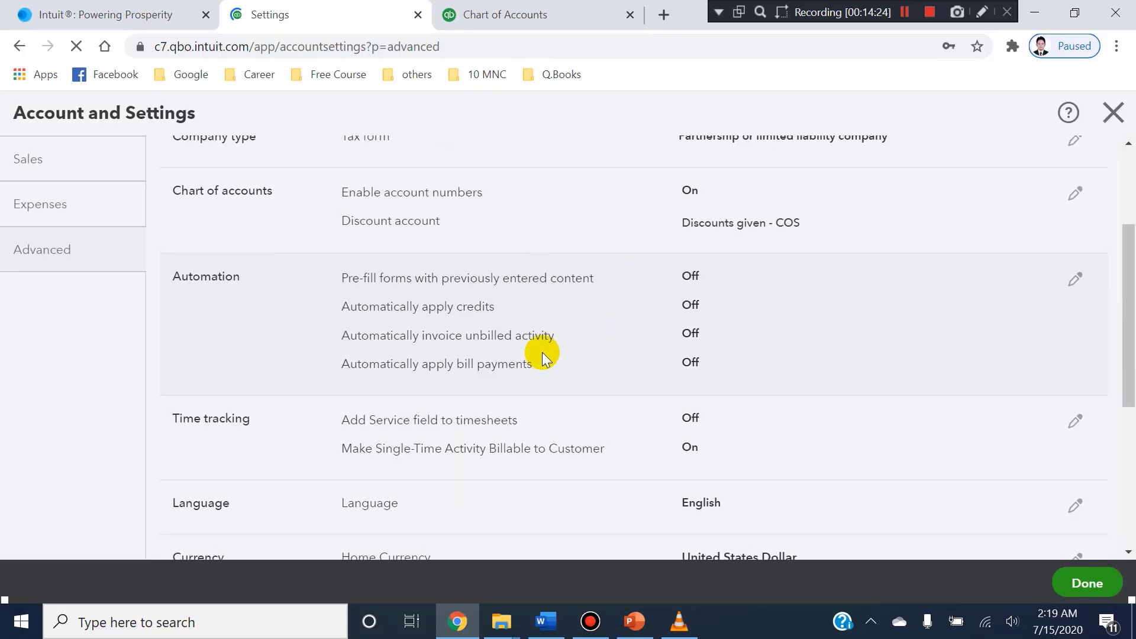
scroll(542, 355, "down", 4)
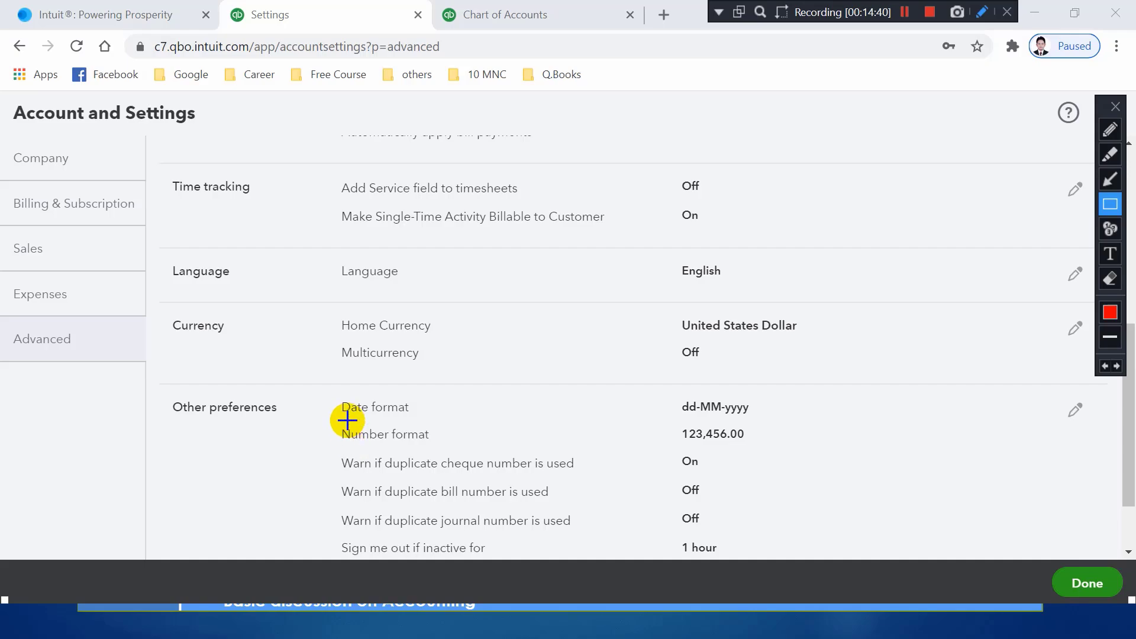
mouse_move(332, 446)
left_mouse_down()
mouse_move(539, 499)
mouse_move(616, 477)
left_mouse_up()
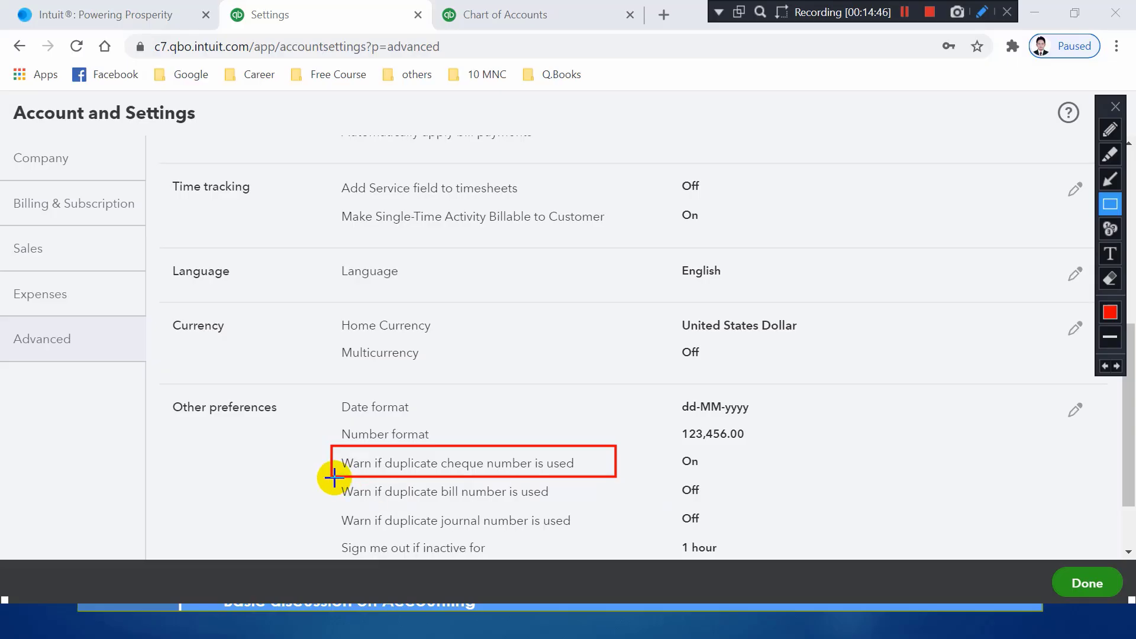
mouse_move(334, 478)
left_mouse_down()
mouse_move(337, 490)
mouse_move(574, 503)
left_mouse_up()
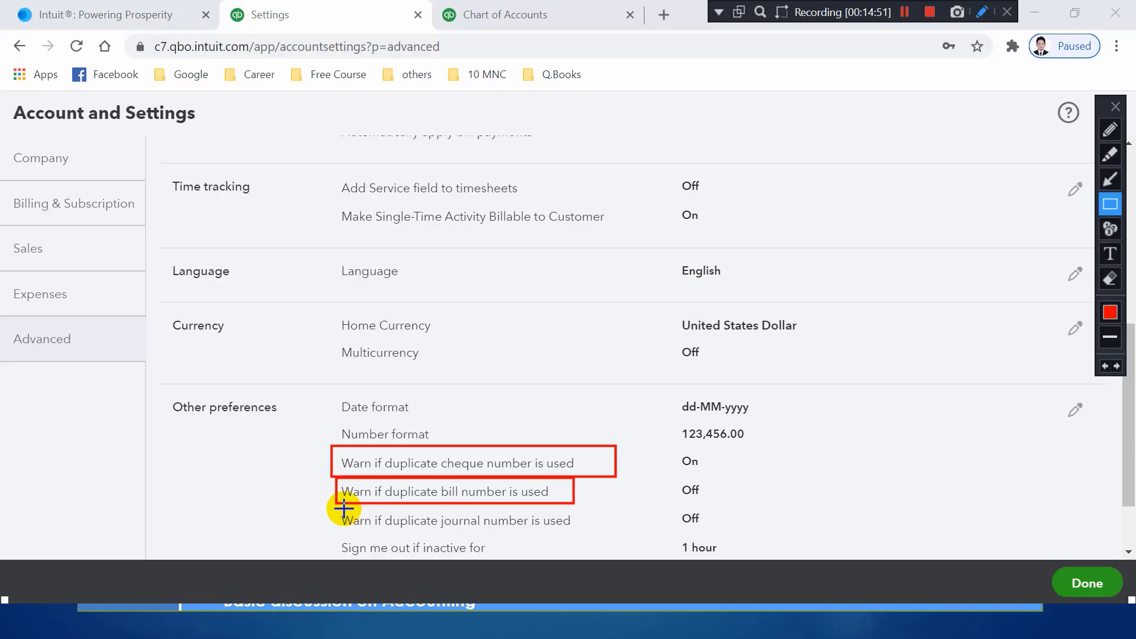
mouse_move(335, 509)
left_mouse_down()
mouse_move(548, 540)
mouse_move(614, 531)
left_mouse_up()
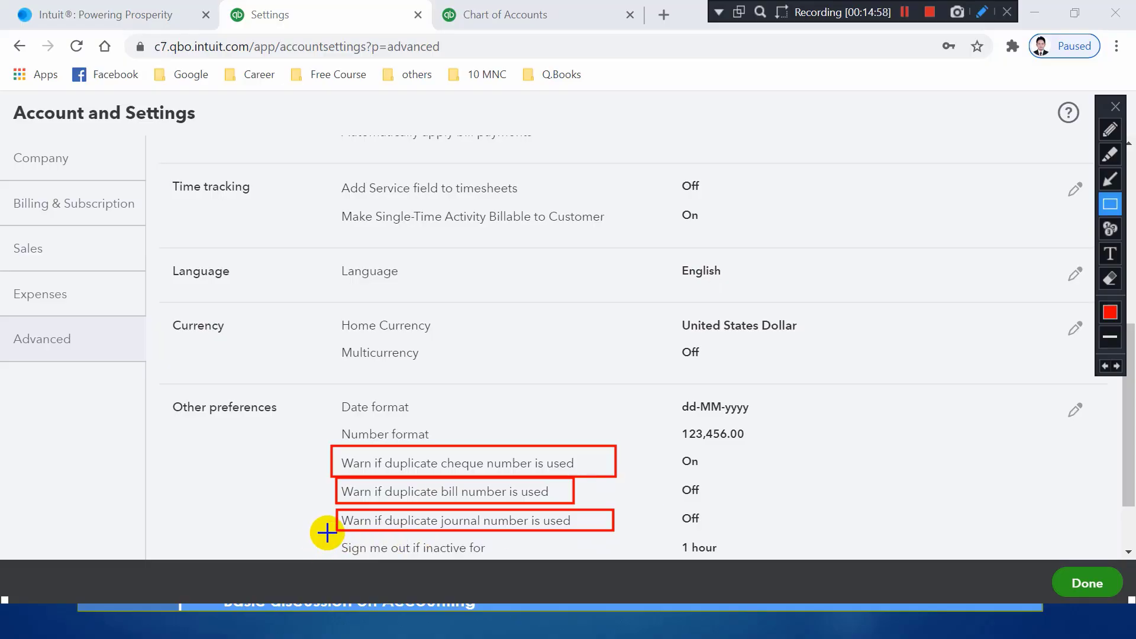
mouse_move(327, 533)
left_mouse_down()
mouse_move(373, 568)
mouse_move(545, 570)
mouse_move(614, 557)
left_mouse_up()
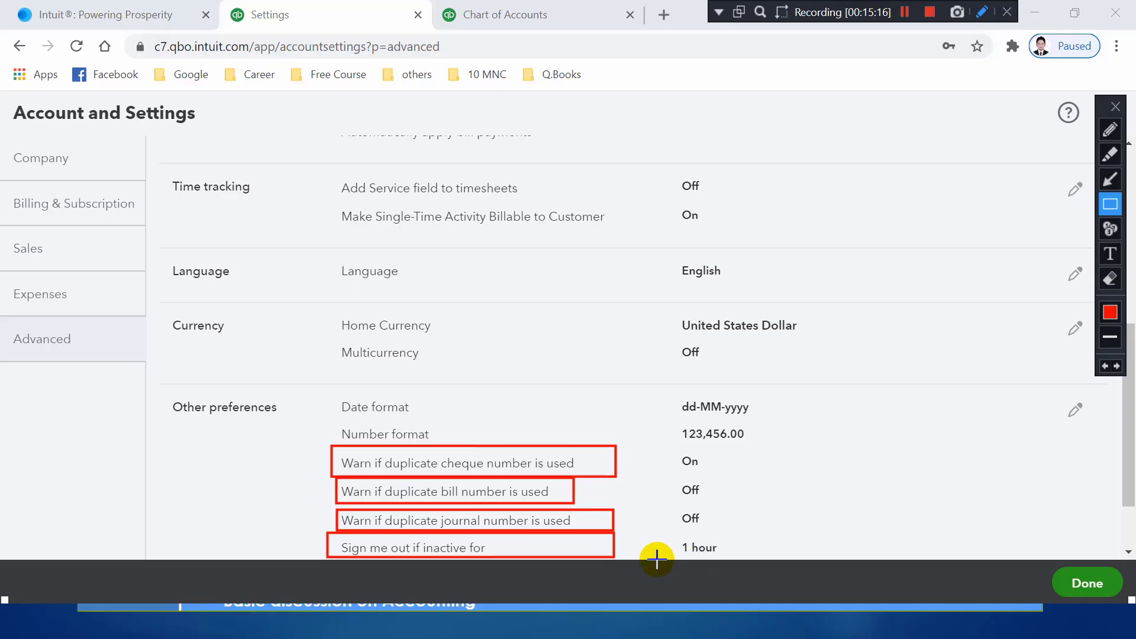
key("Escape")
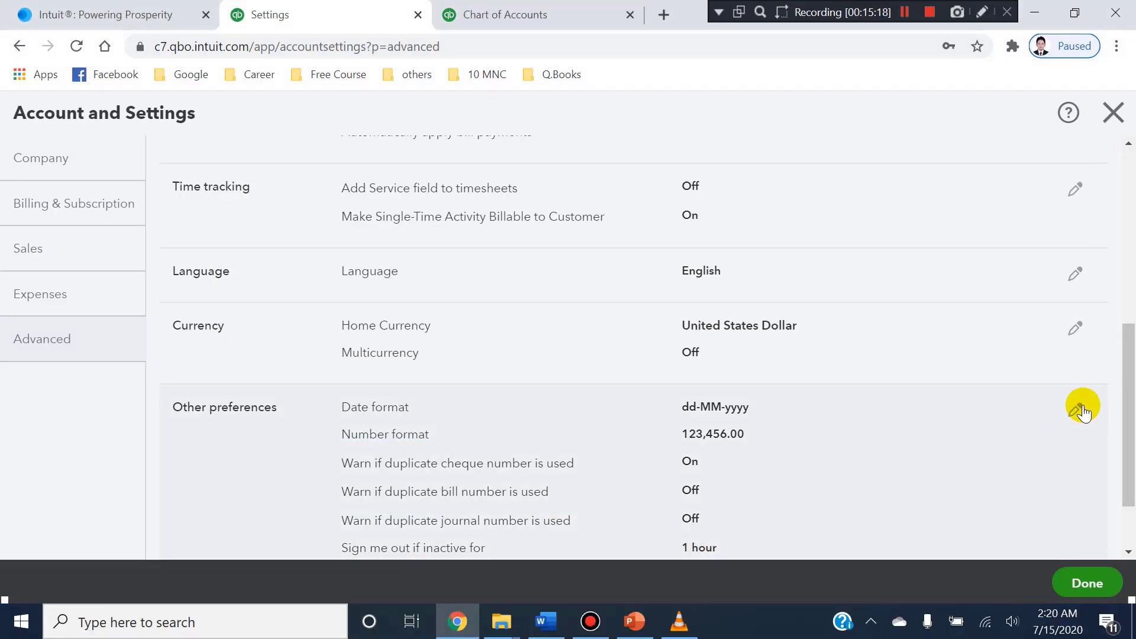
In Other preferences, set the date format to MM-dd-yyyy and turn on the duplicate bill and duplicate journal number warnings.
left_click(1078, 409)
left_click(755, 408)
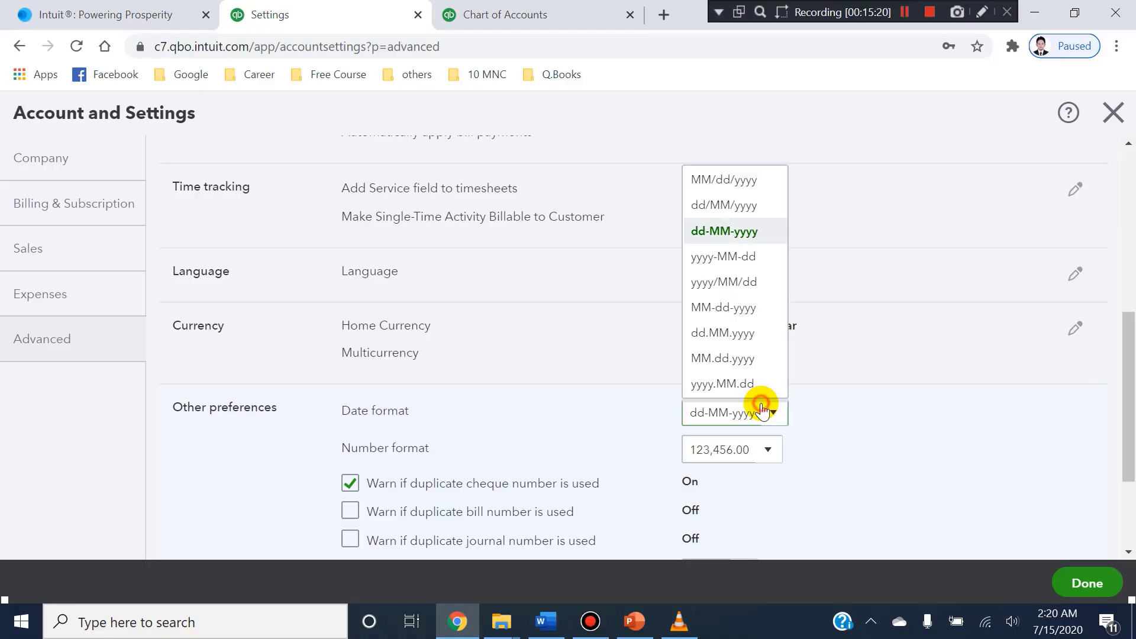
left_click(741, 317)
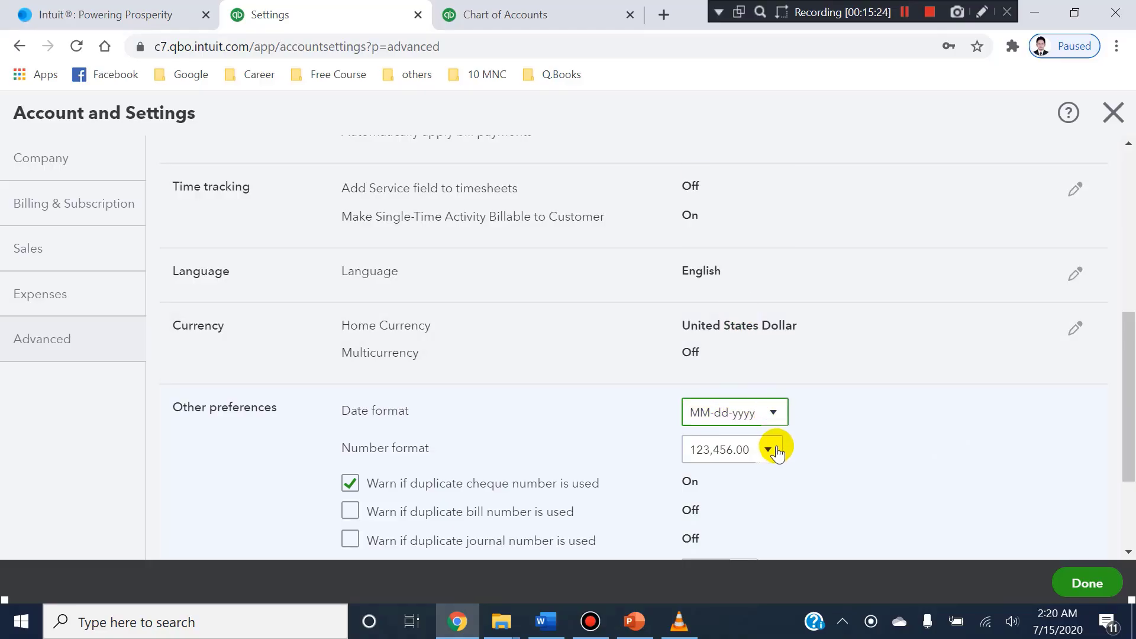
scroll(657, 461, "down", 2)
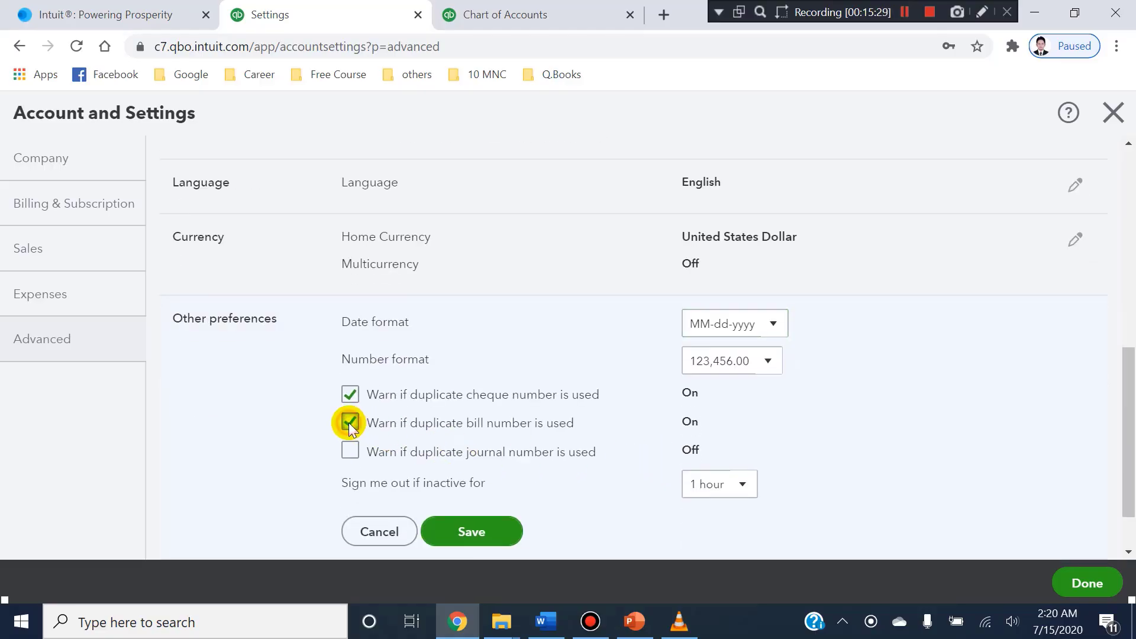
Set the inactivity sign-out to 2 hours and save the Other preferences section.
left_click(743, 504)
left_click(709, 542)
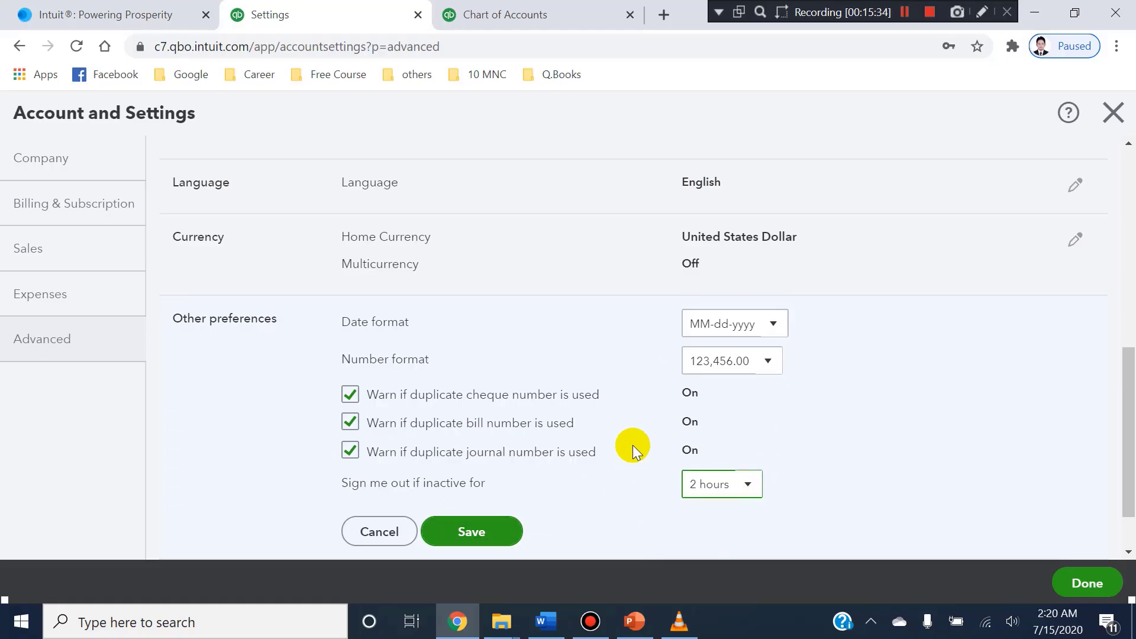
left_click(496, 528)
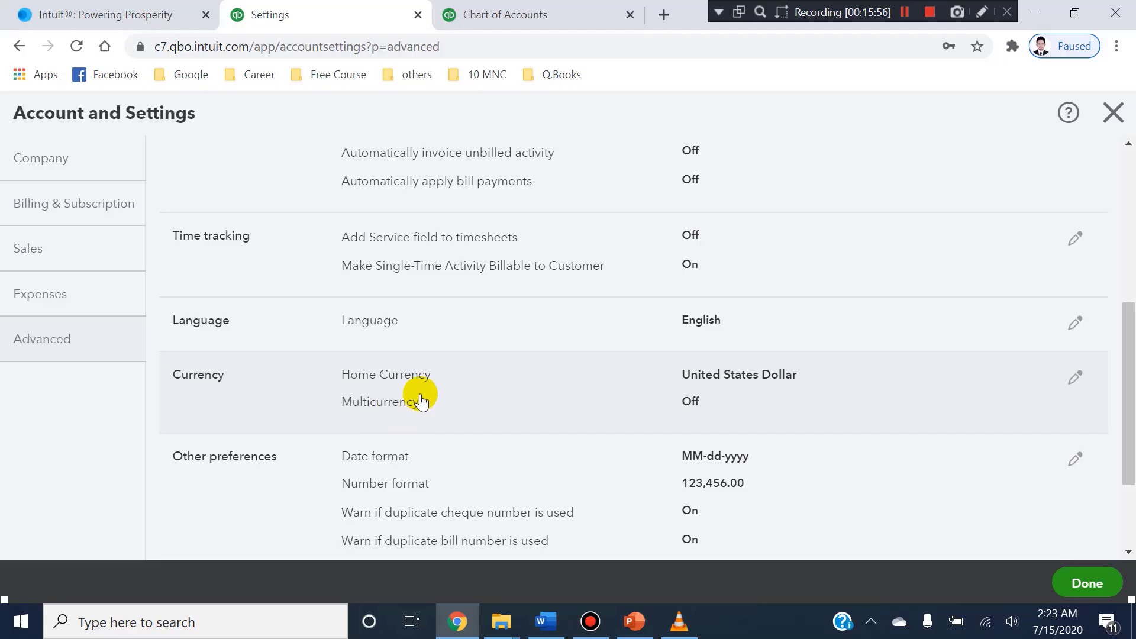
Select Multicurrency in the Currency section without saving, and examine its explanation about financial transactions in more than one currency.
left_click(1062, 380)
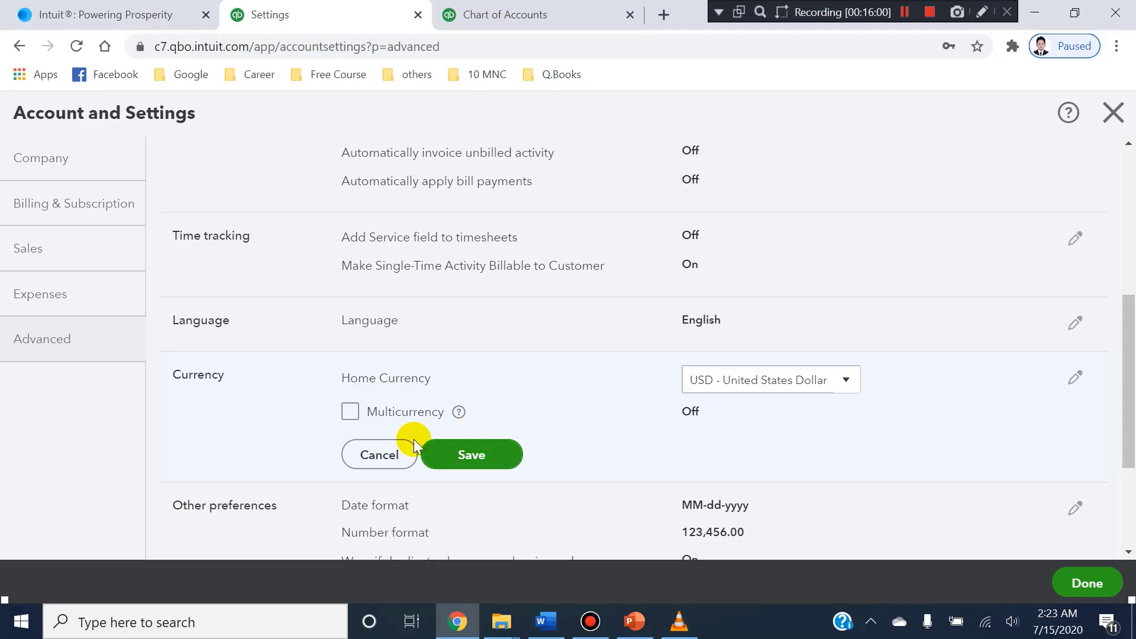
left_click(350, 410)
scroll(483, 362, "down", 4)
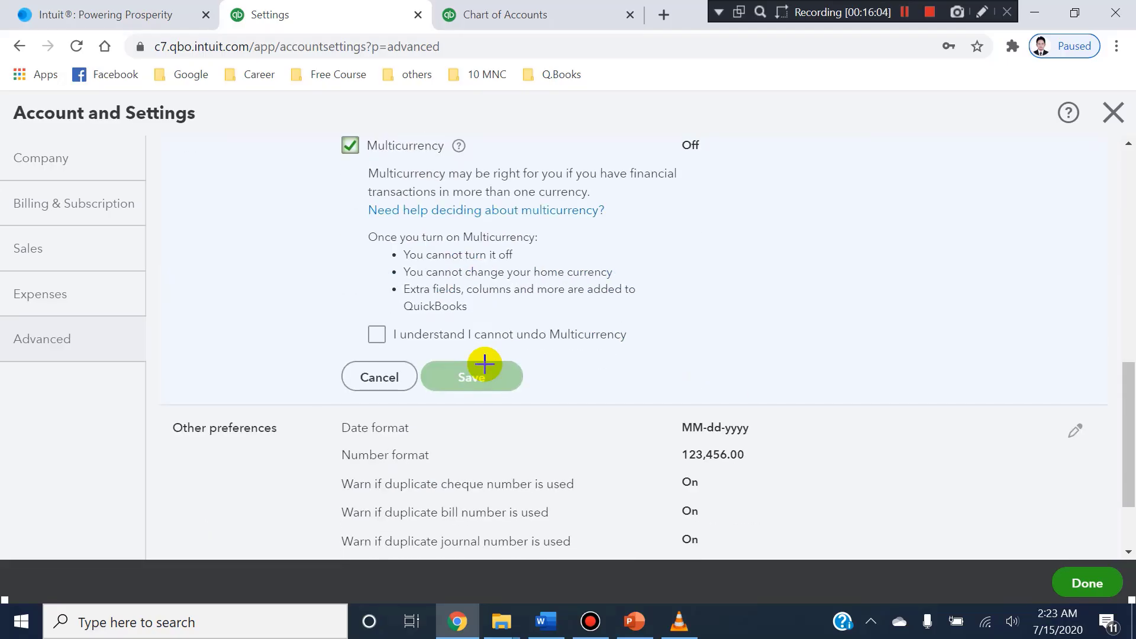
key("ctrl+alt+d")
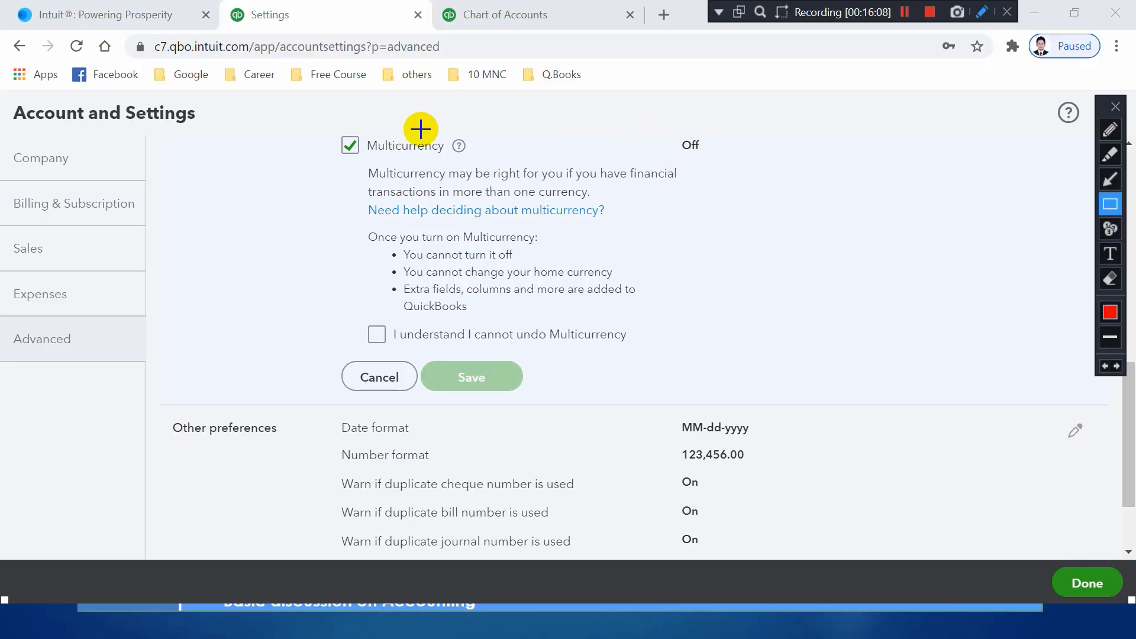
mouse_move(322, 126)
left_mouse_down()
mouse_move(632, 168)
mouse_move(759, 161)
left_mouse_up()
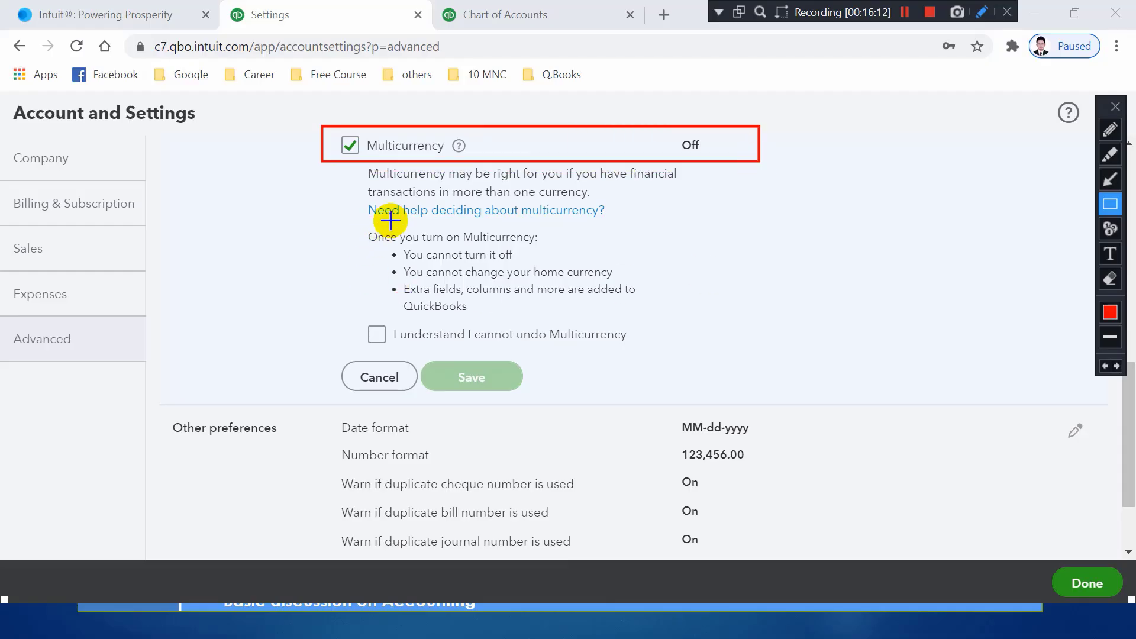
mouse_move(350, 166)
left_mouse_down()
mouse_move(376, 193)
mouse_move(623, 223)
mouse_move(710, 200)
left_mouse_up()
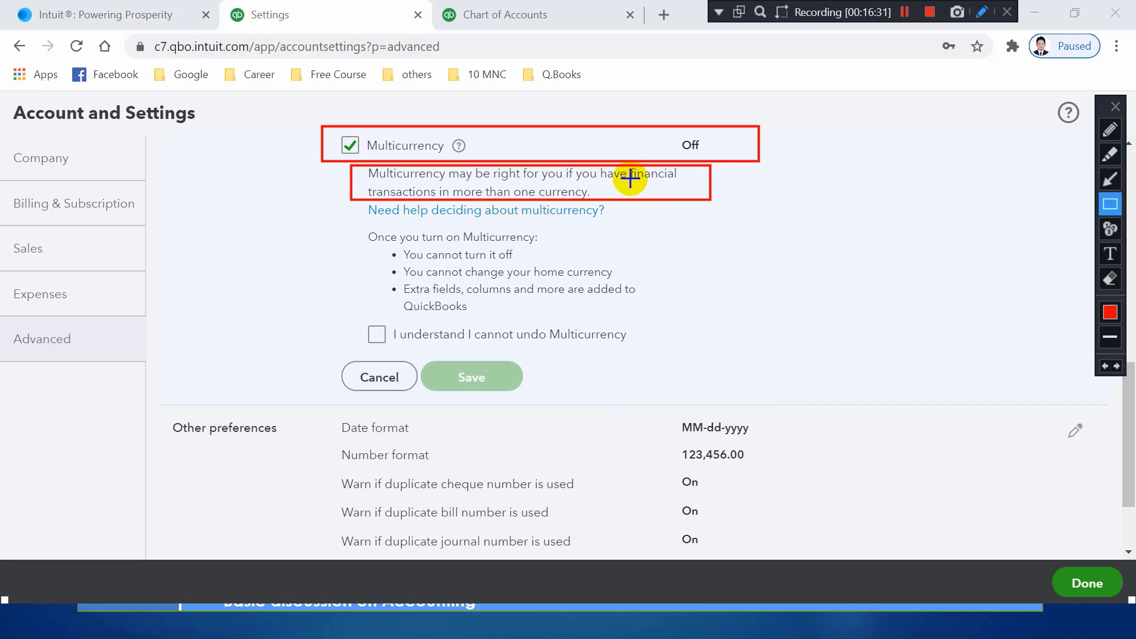
left_click_drag(629, 165, 696, 184)
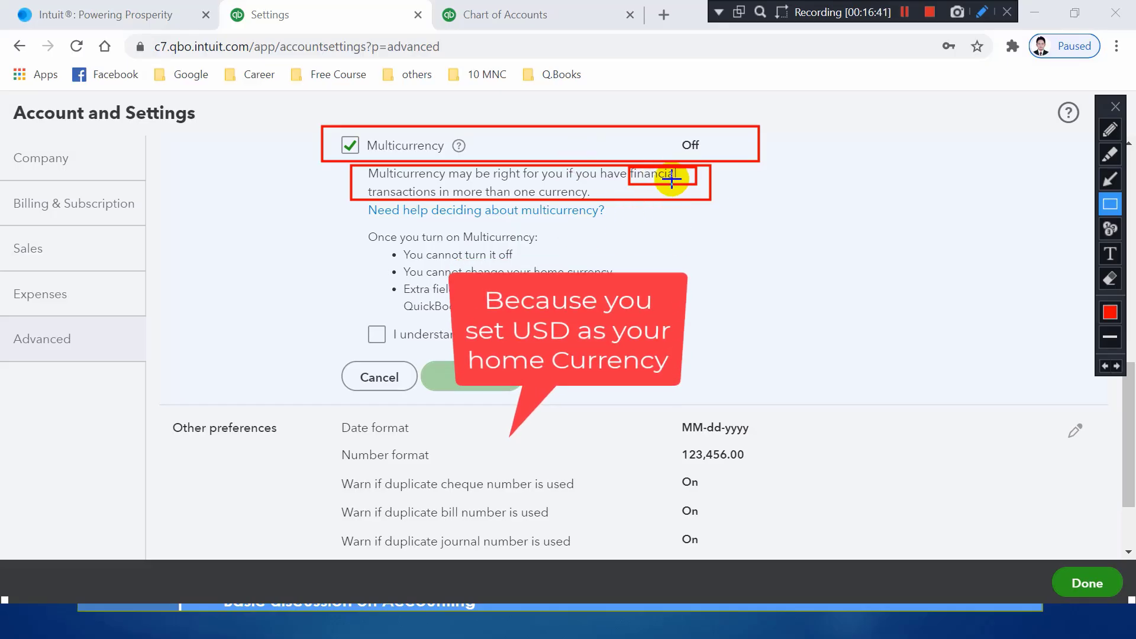
key("Escape")
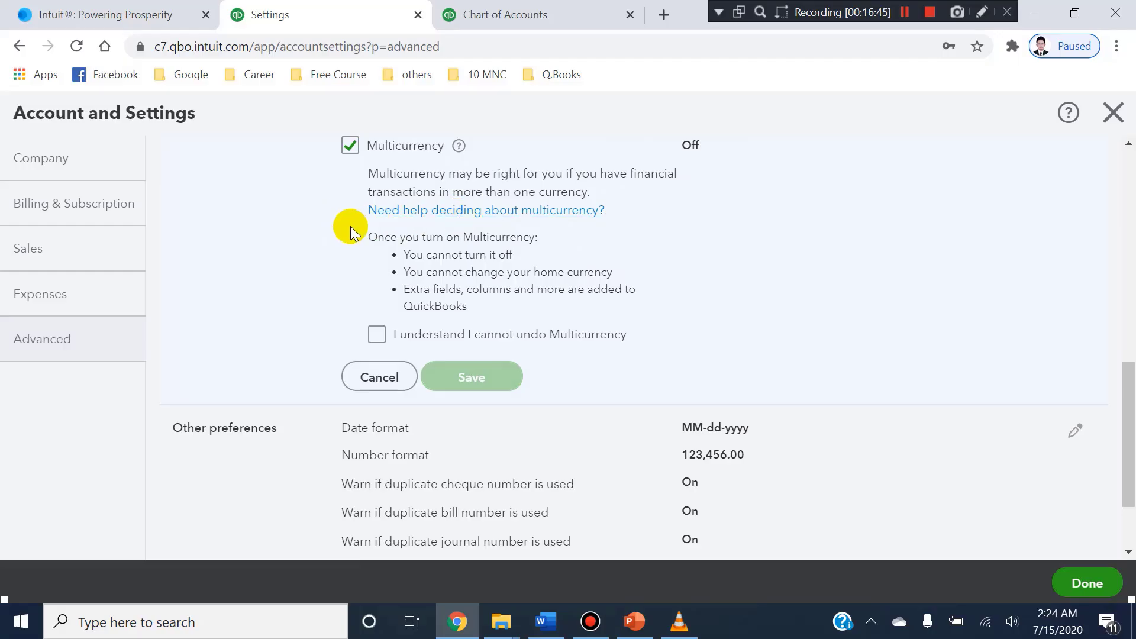
Examine the consequences listed under "Once you turn on Multicurrency", marking each one on the screen.
key("ctrl+shift+d")
mouse_move(350, 228)
left_mouse_down()
mouse_move(363, 256)
mouse_move(606, 343)
mouse_move(658, 341)
left_mouse_up()
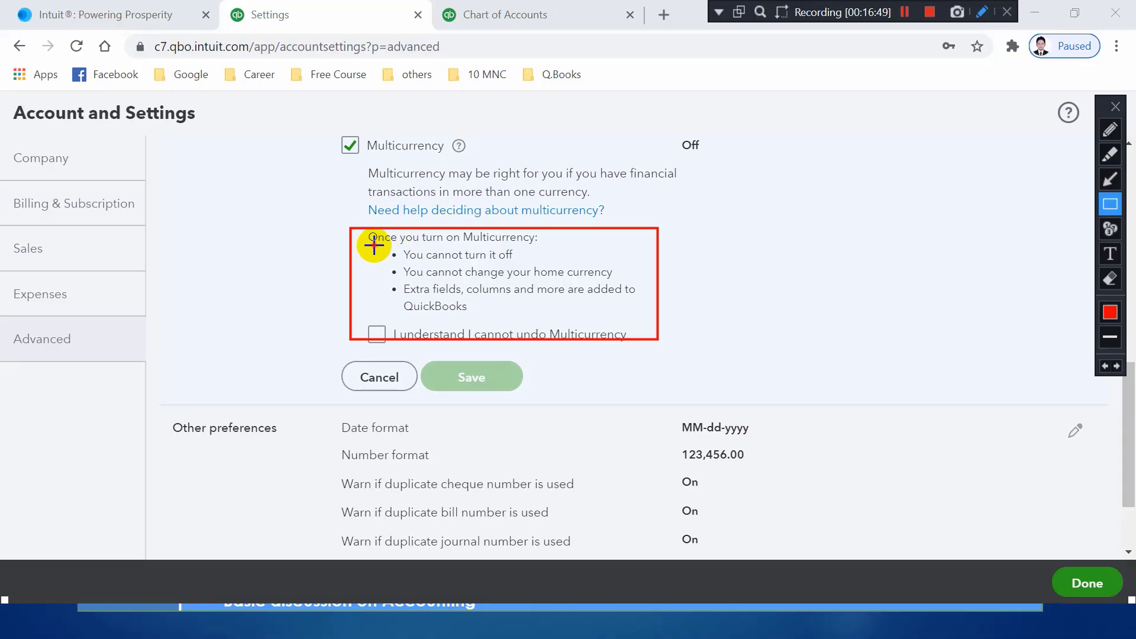
left_click_drag(374, 246, 573, 261)
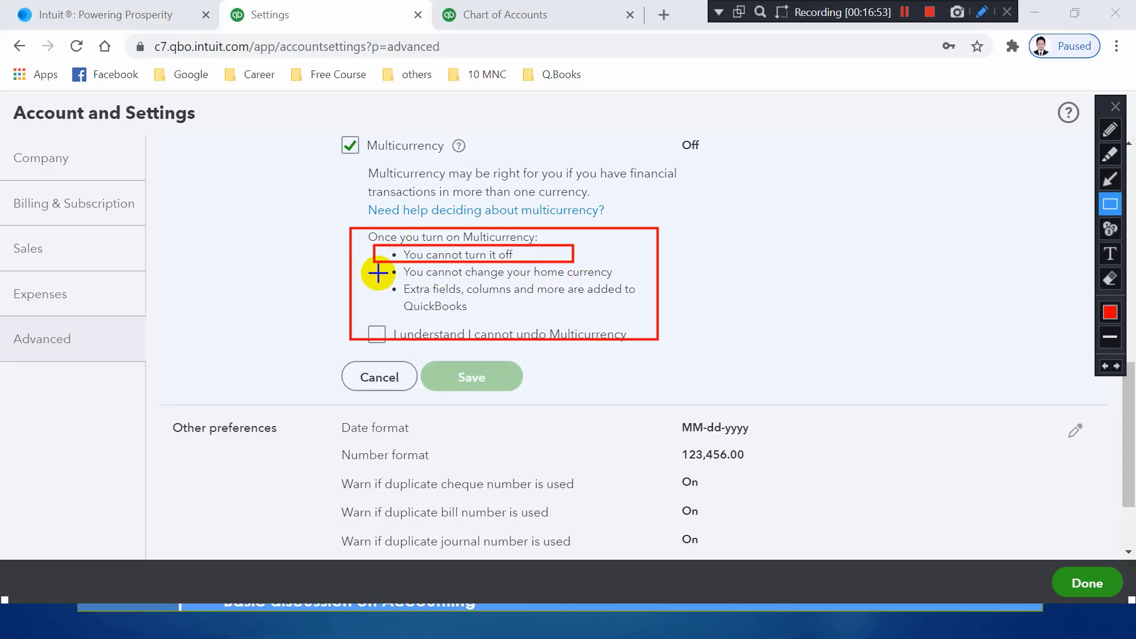
left_click_drag(384, 267, 643, 284)
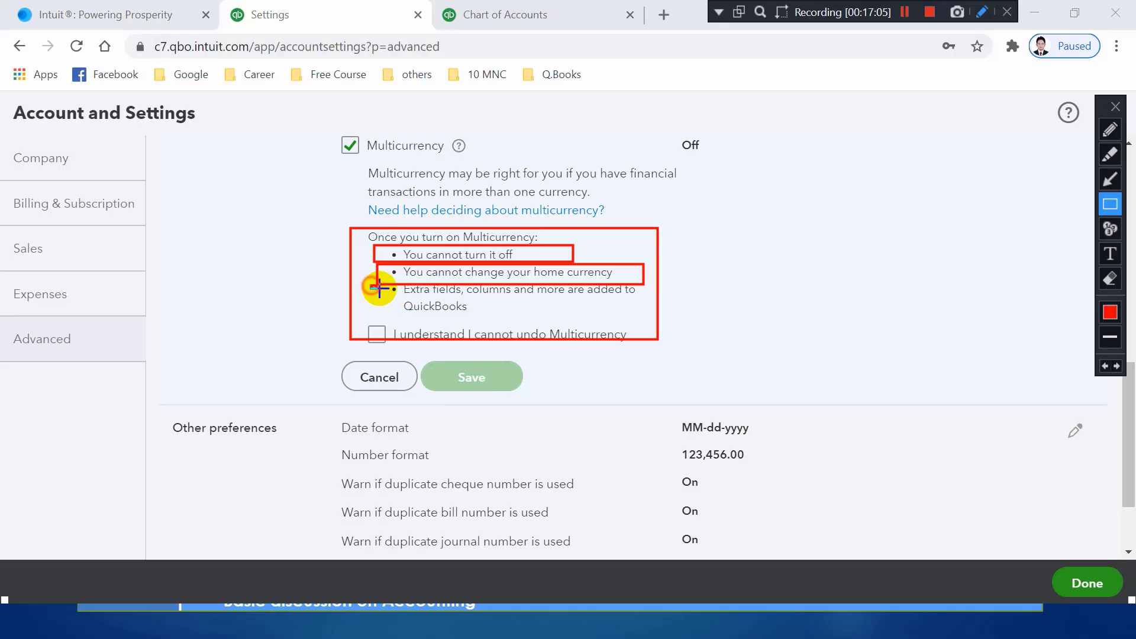
mouse_move(371, 286)
left_mouse_down()
mouse_move(575, 322)
mouse_move(645, 320)
left_mouse_up()
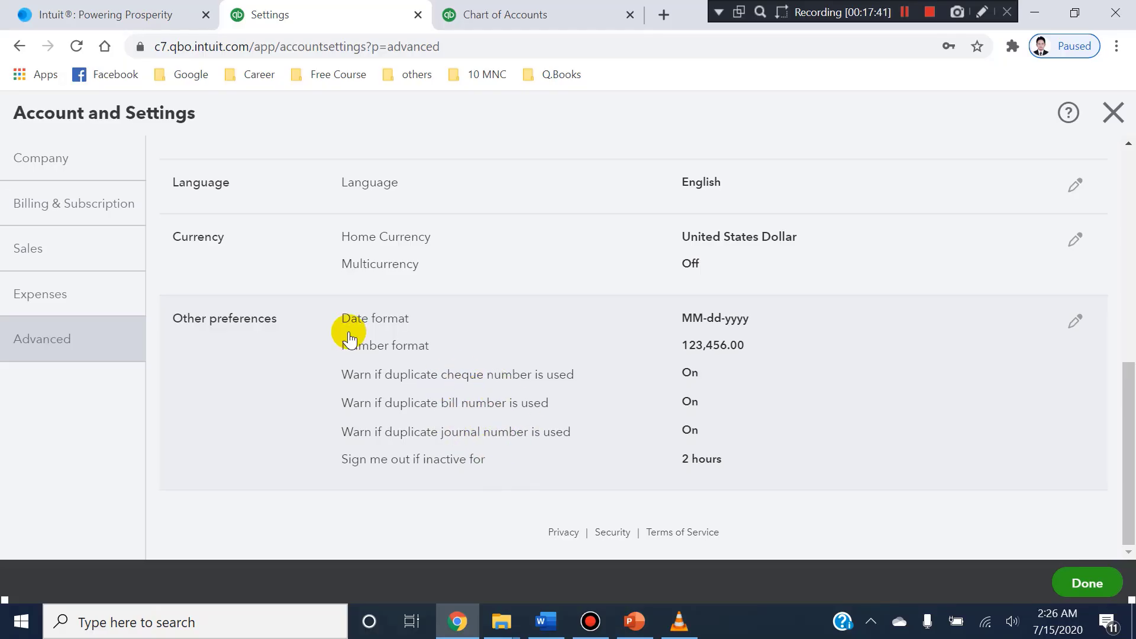
Switch to the Chart of Accounts page, start a new customer invoice and dismiss the guided tour offer.
scroll(221, 236, "up", 5)
left_click(459, 7)
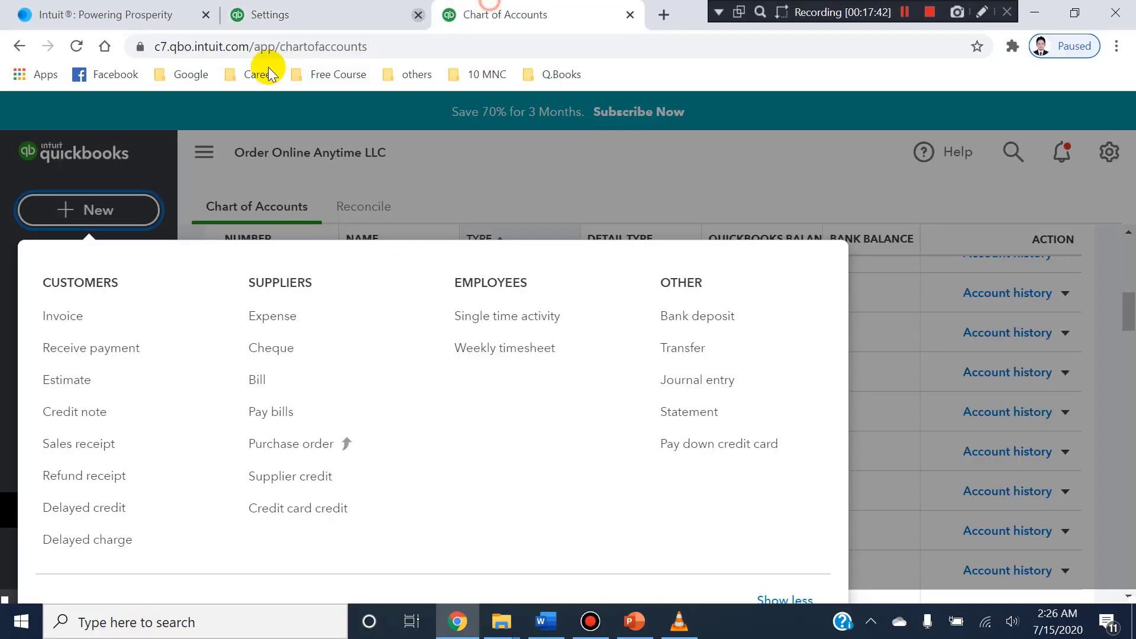
left_click(70, 211)
left_click(70, 212)
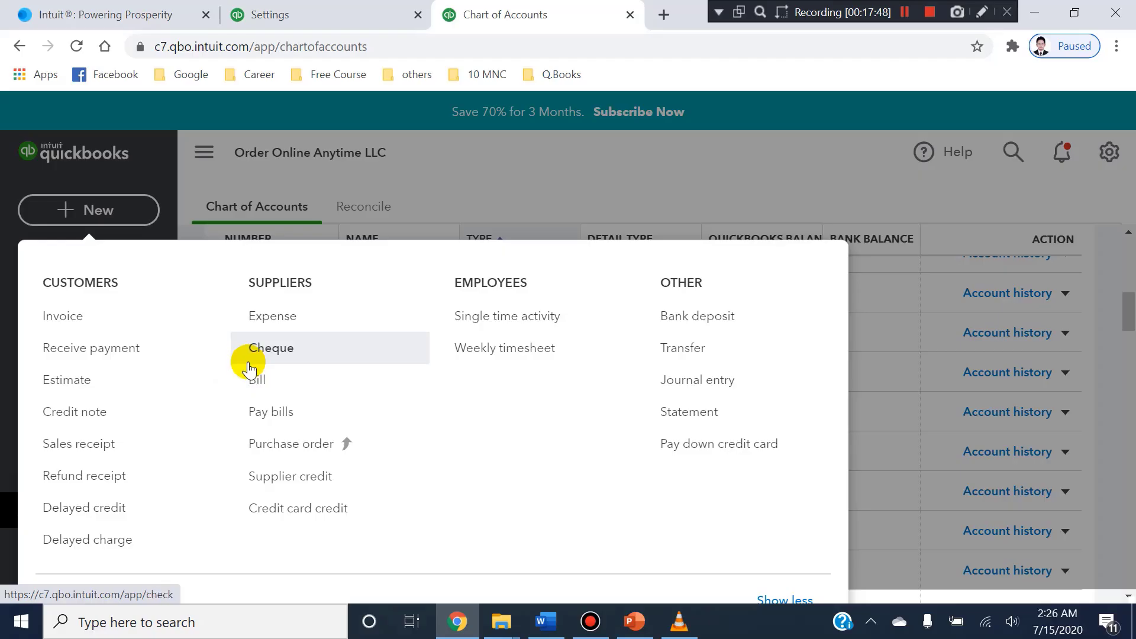
left_click(71, 318)
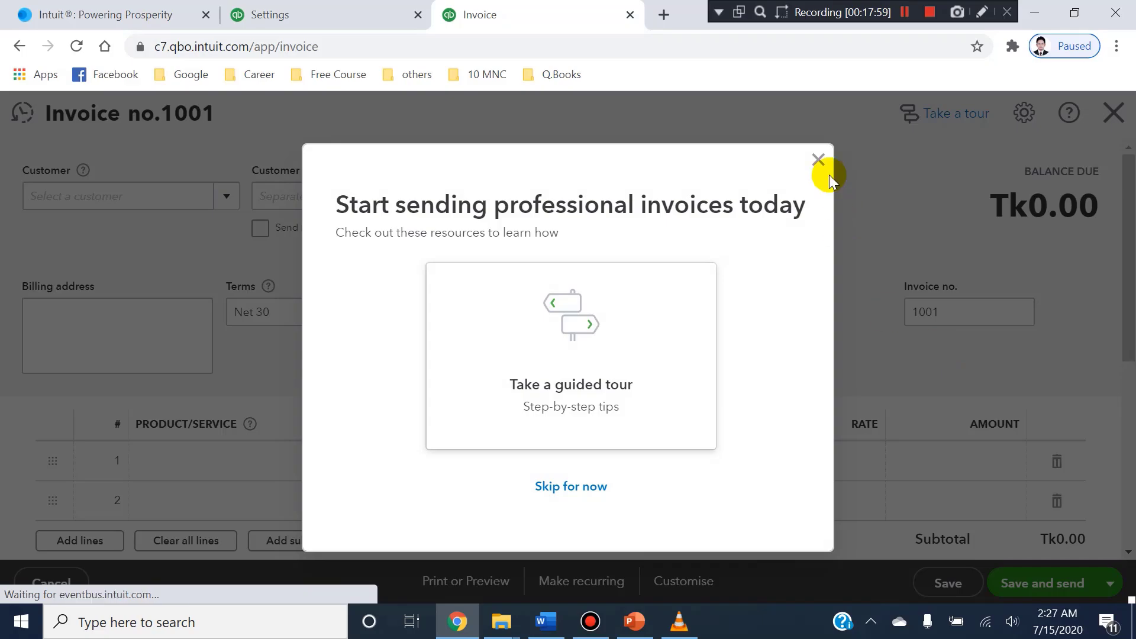
left_click(818, 160)
Examine the Invoice no. field on the blank invoice without changing its number.
left_click(928, 314)
double_click(939, 309)
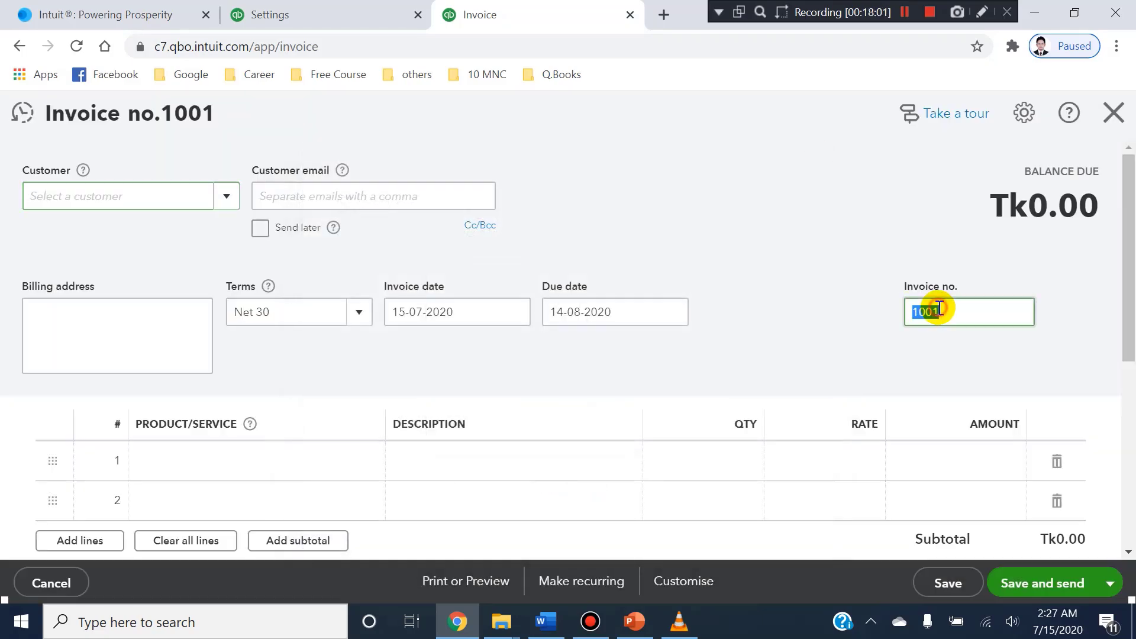
left_click(941, 309)
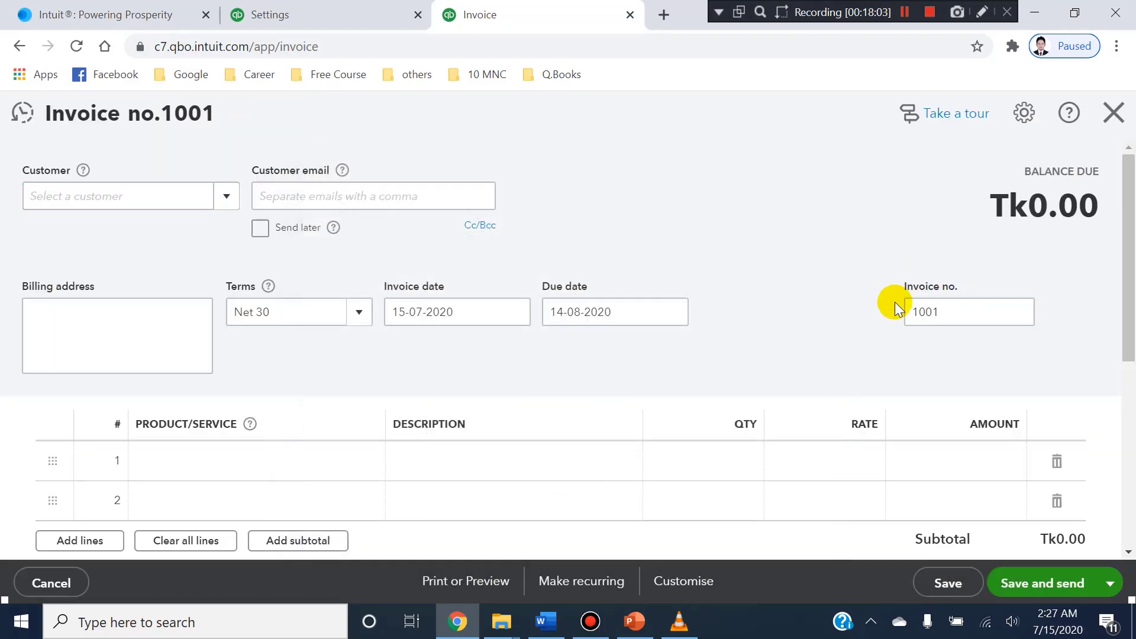
left_click(932, 315)
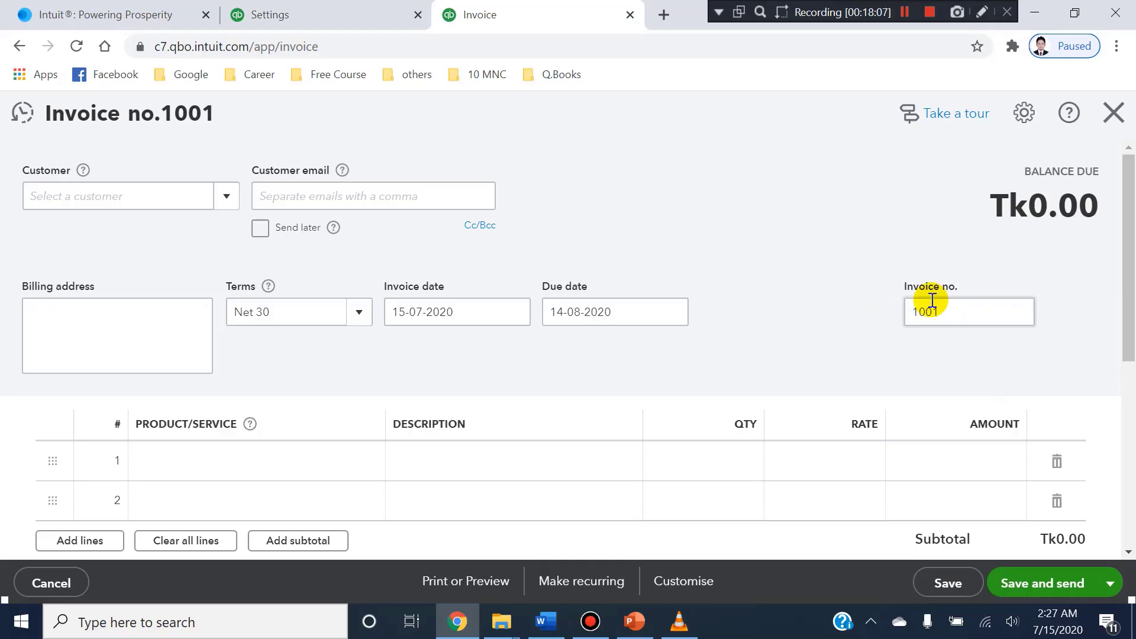
left_click(929, 313)
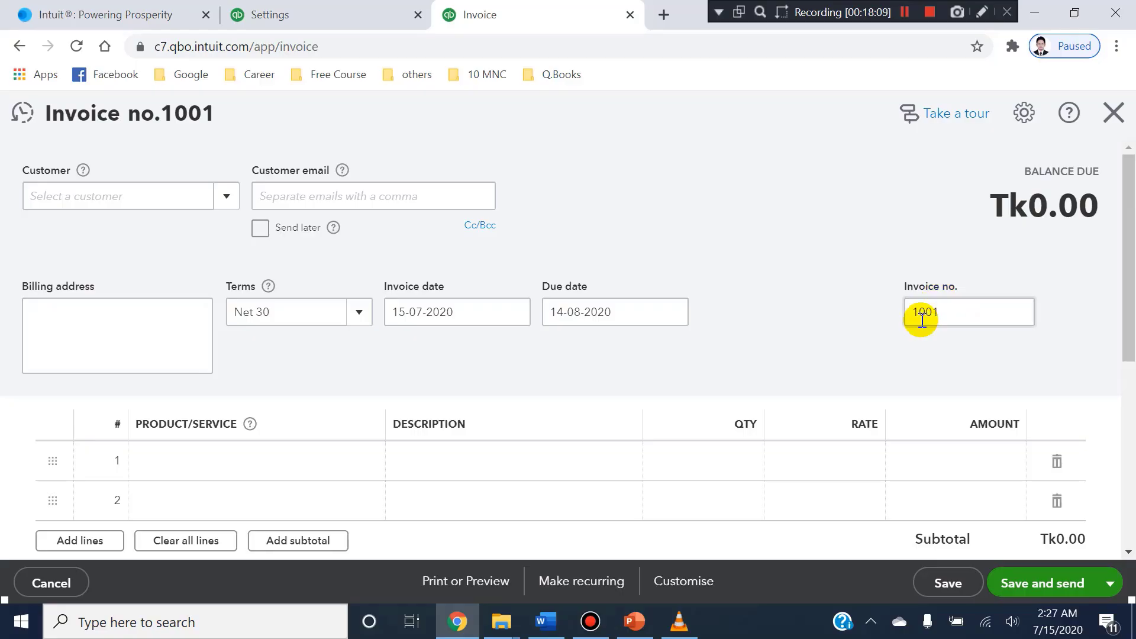